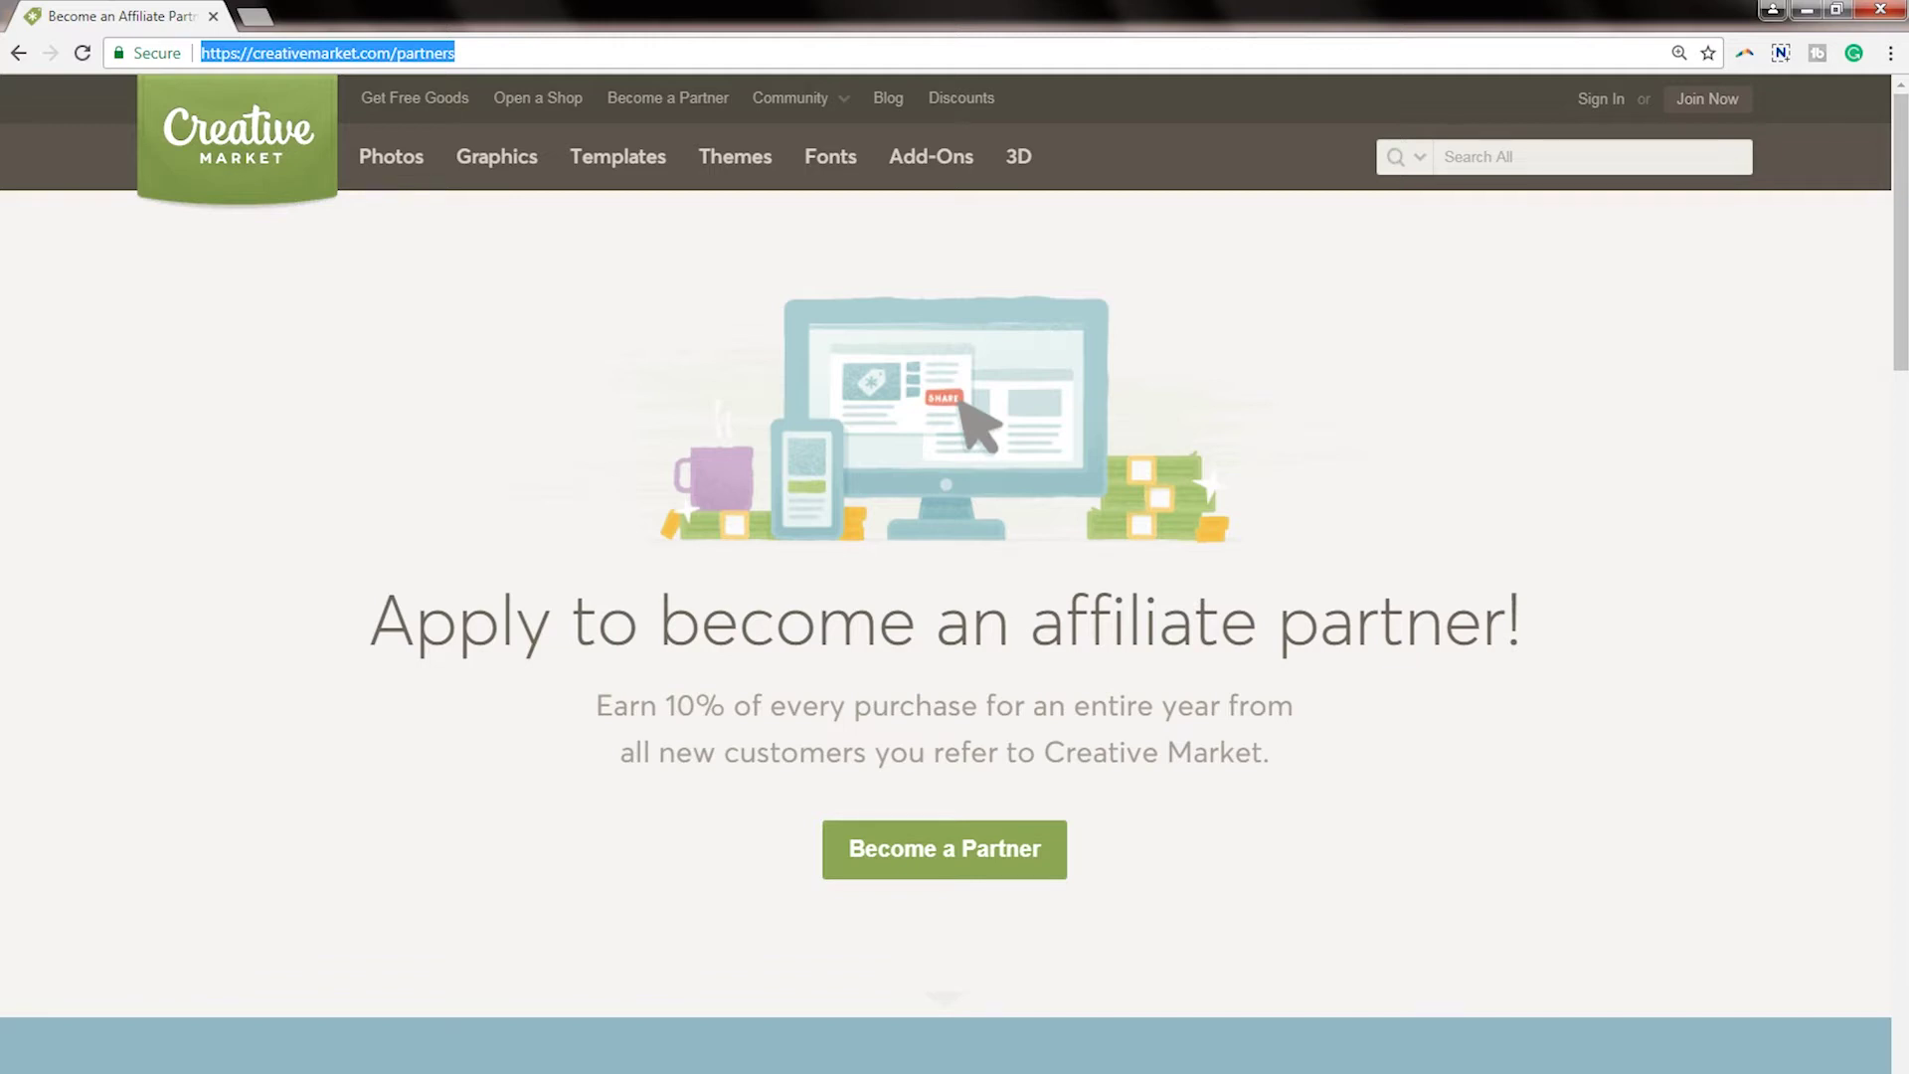
Scroll through the Partners page and paste the Christmas Instagram Pack affiliate link into the address bar
{"action": "scroll", "coordinate": [1143, 1029], "scroll_direction": "down", "scroll_amount": 8}
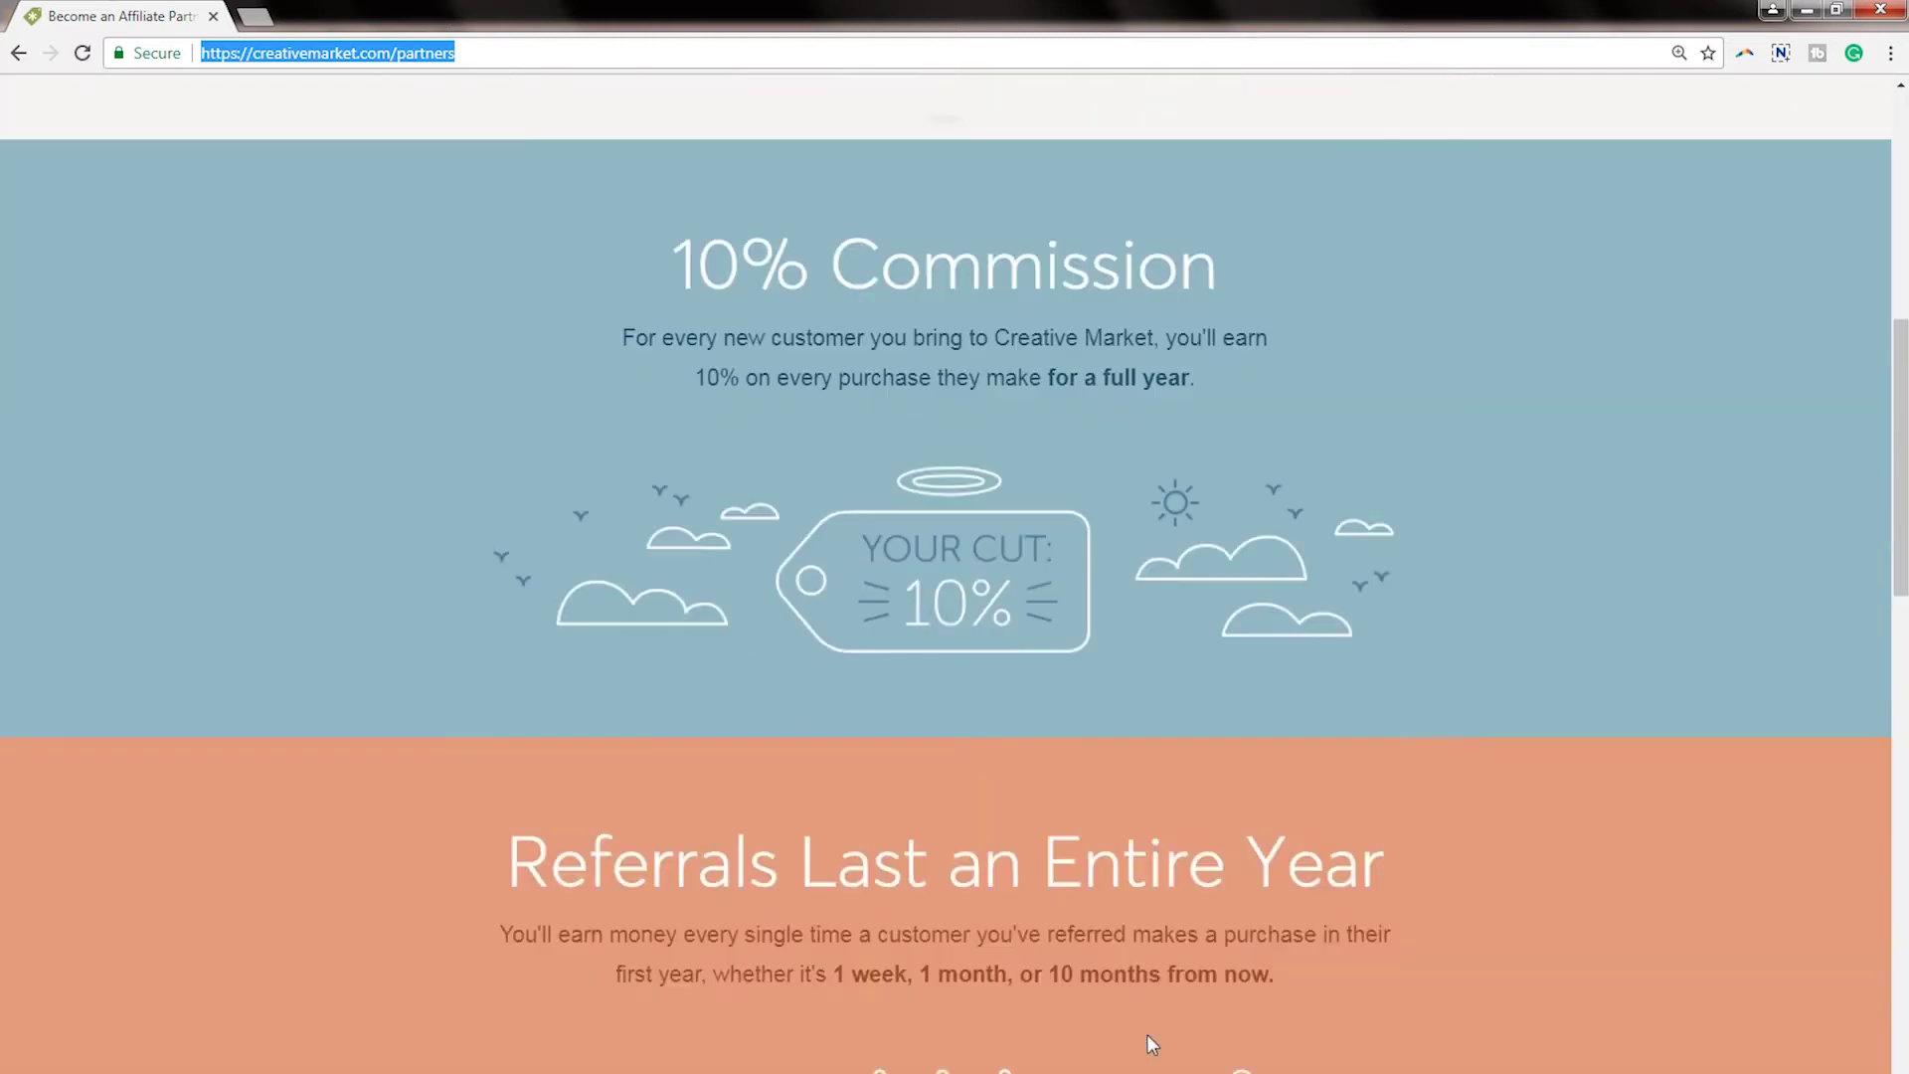
{"action": "scroll", "coordinate": [1147, 1034], "scroll_direction": "down", "scroll_amount": 10}
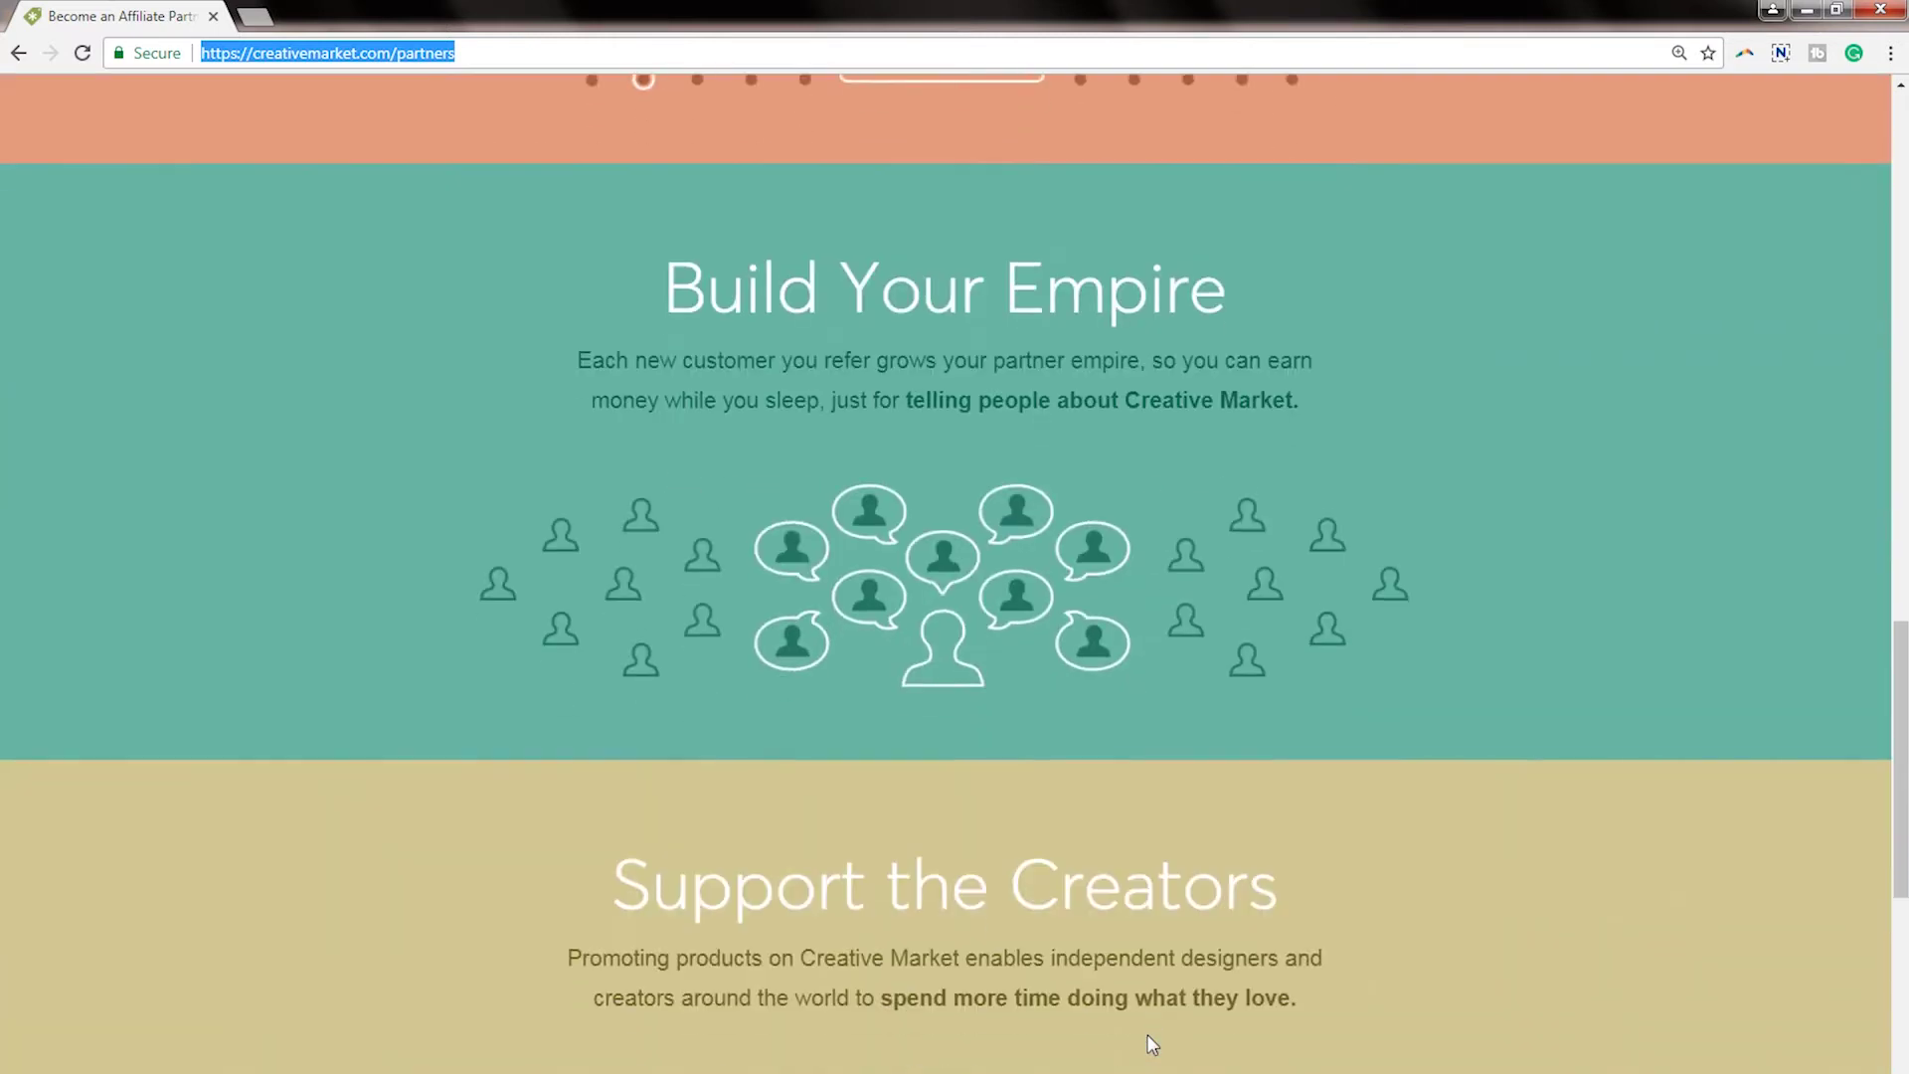
{"action": "scroll", "coordinate": [1148, 1034], "scroll_direction": "down", "scroll_amount": 7}
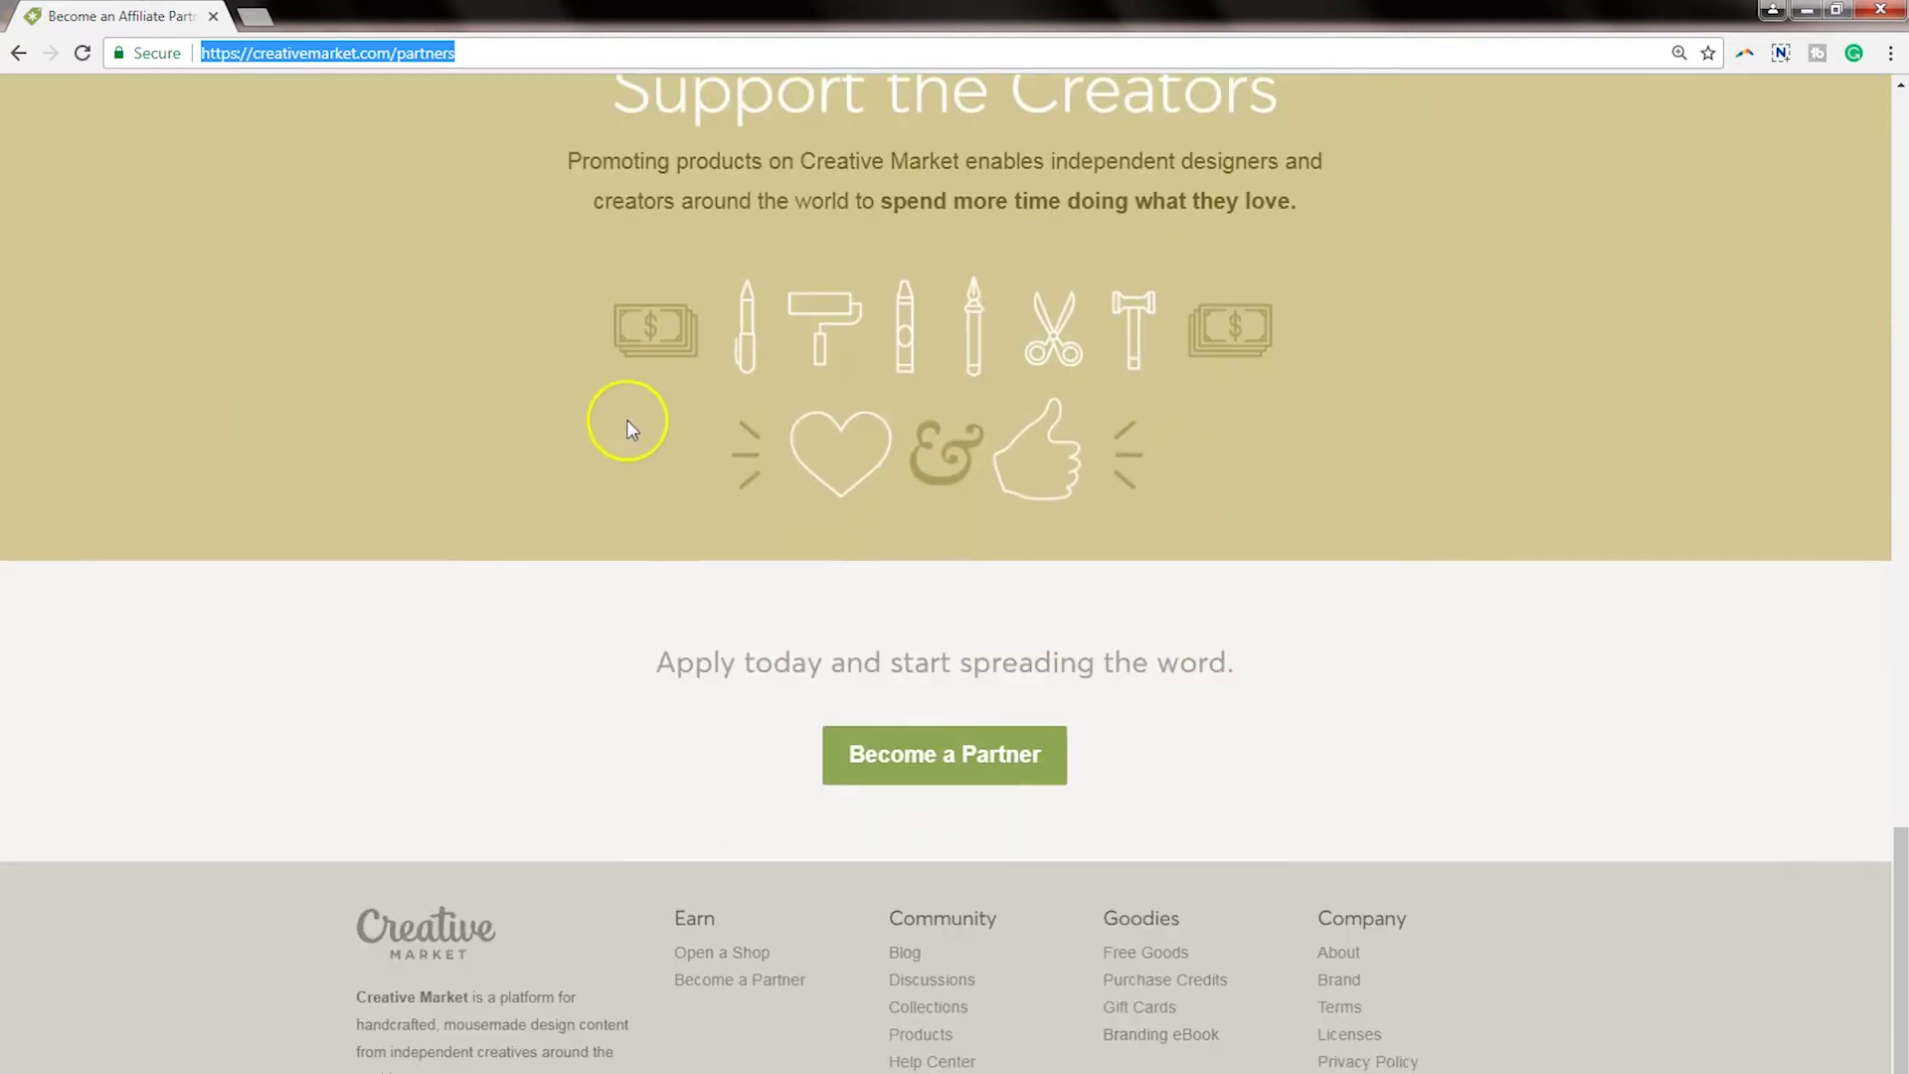
{"action": "type", "text": "https://creativemarket.com/JanuaryMadeDesign/2147114-Christmas-Instagram-Packu=eyeforebony"}
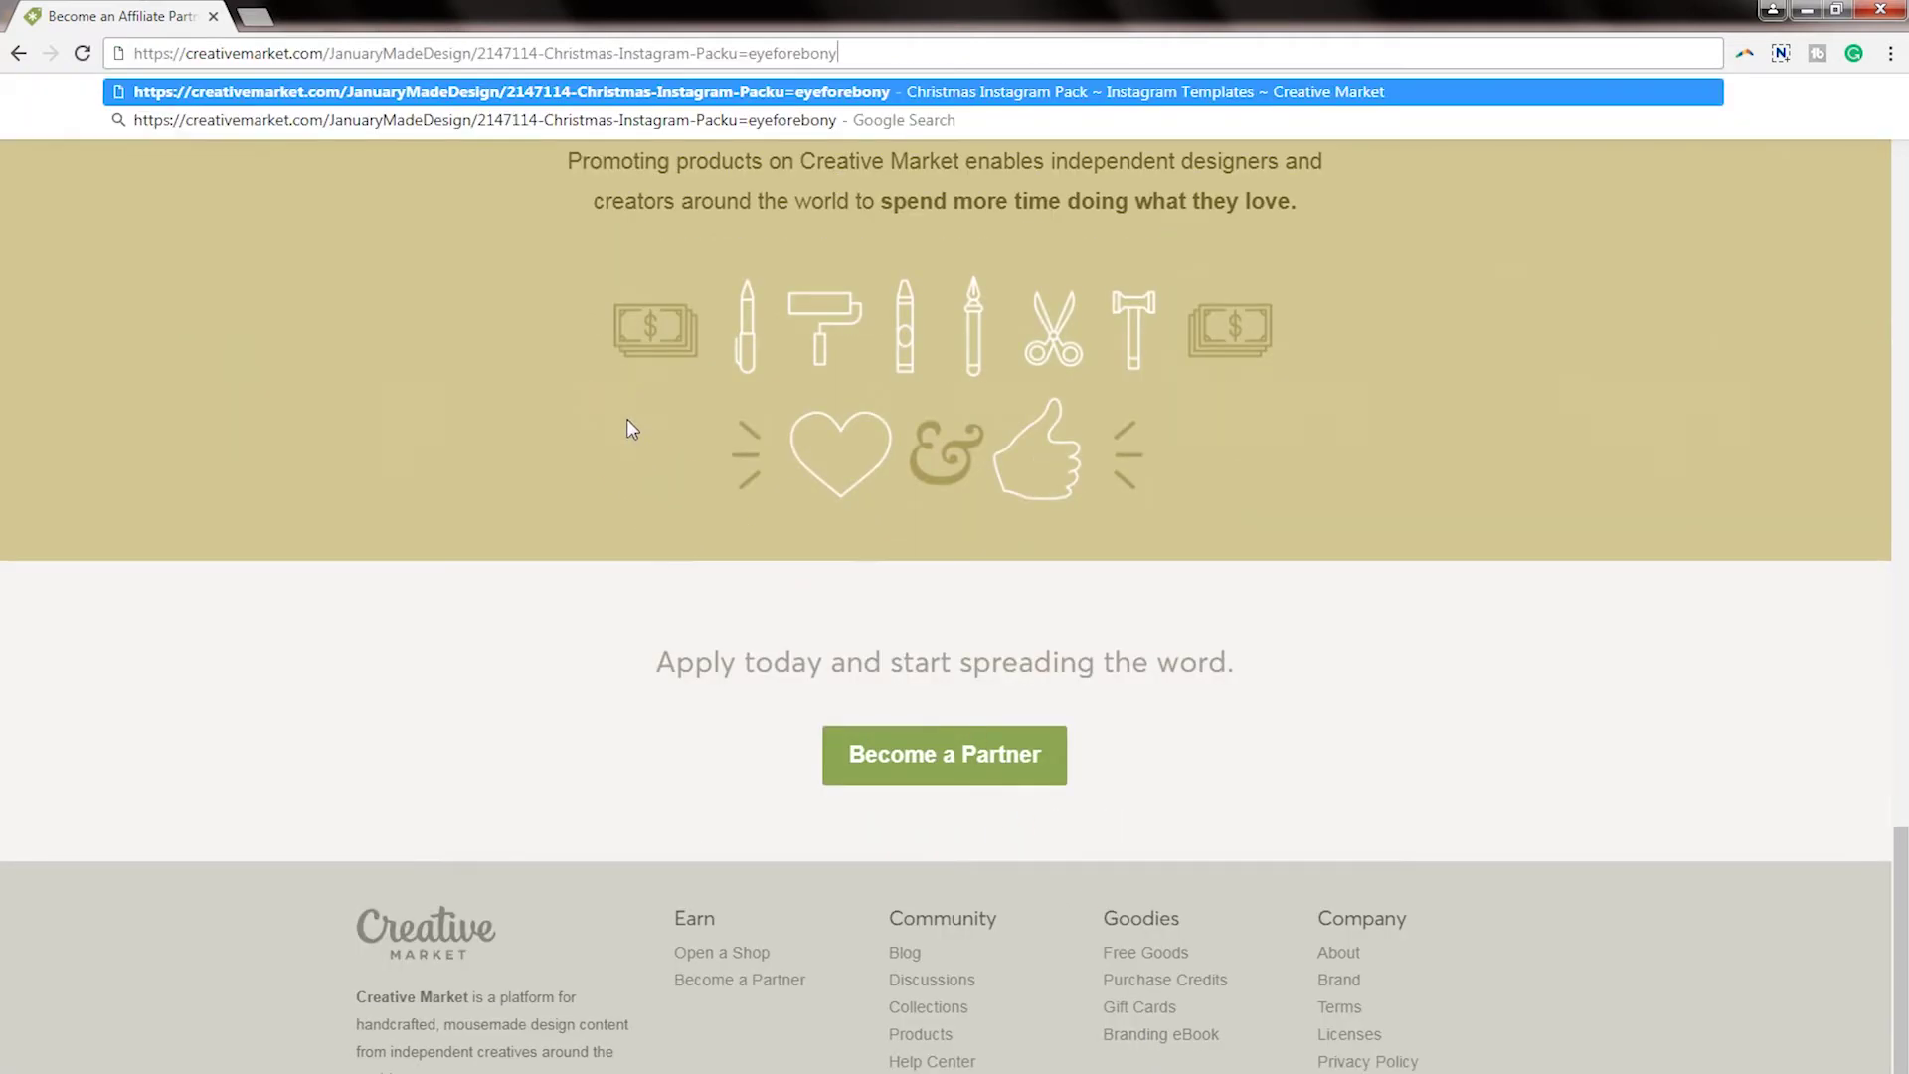
Load the Christmas Instagram Pack product page from the affiliate link and review its referral URL
{"action": "key", "text": "Return"}
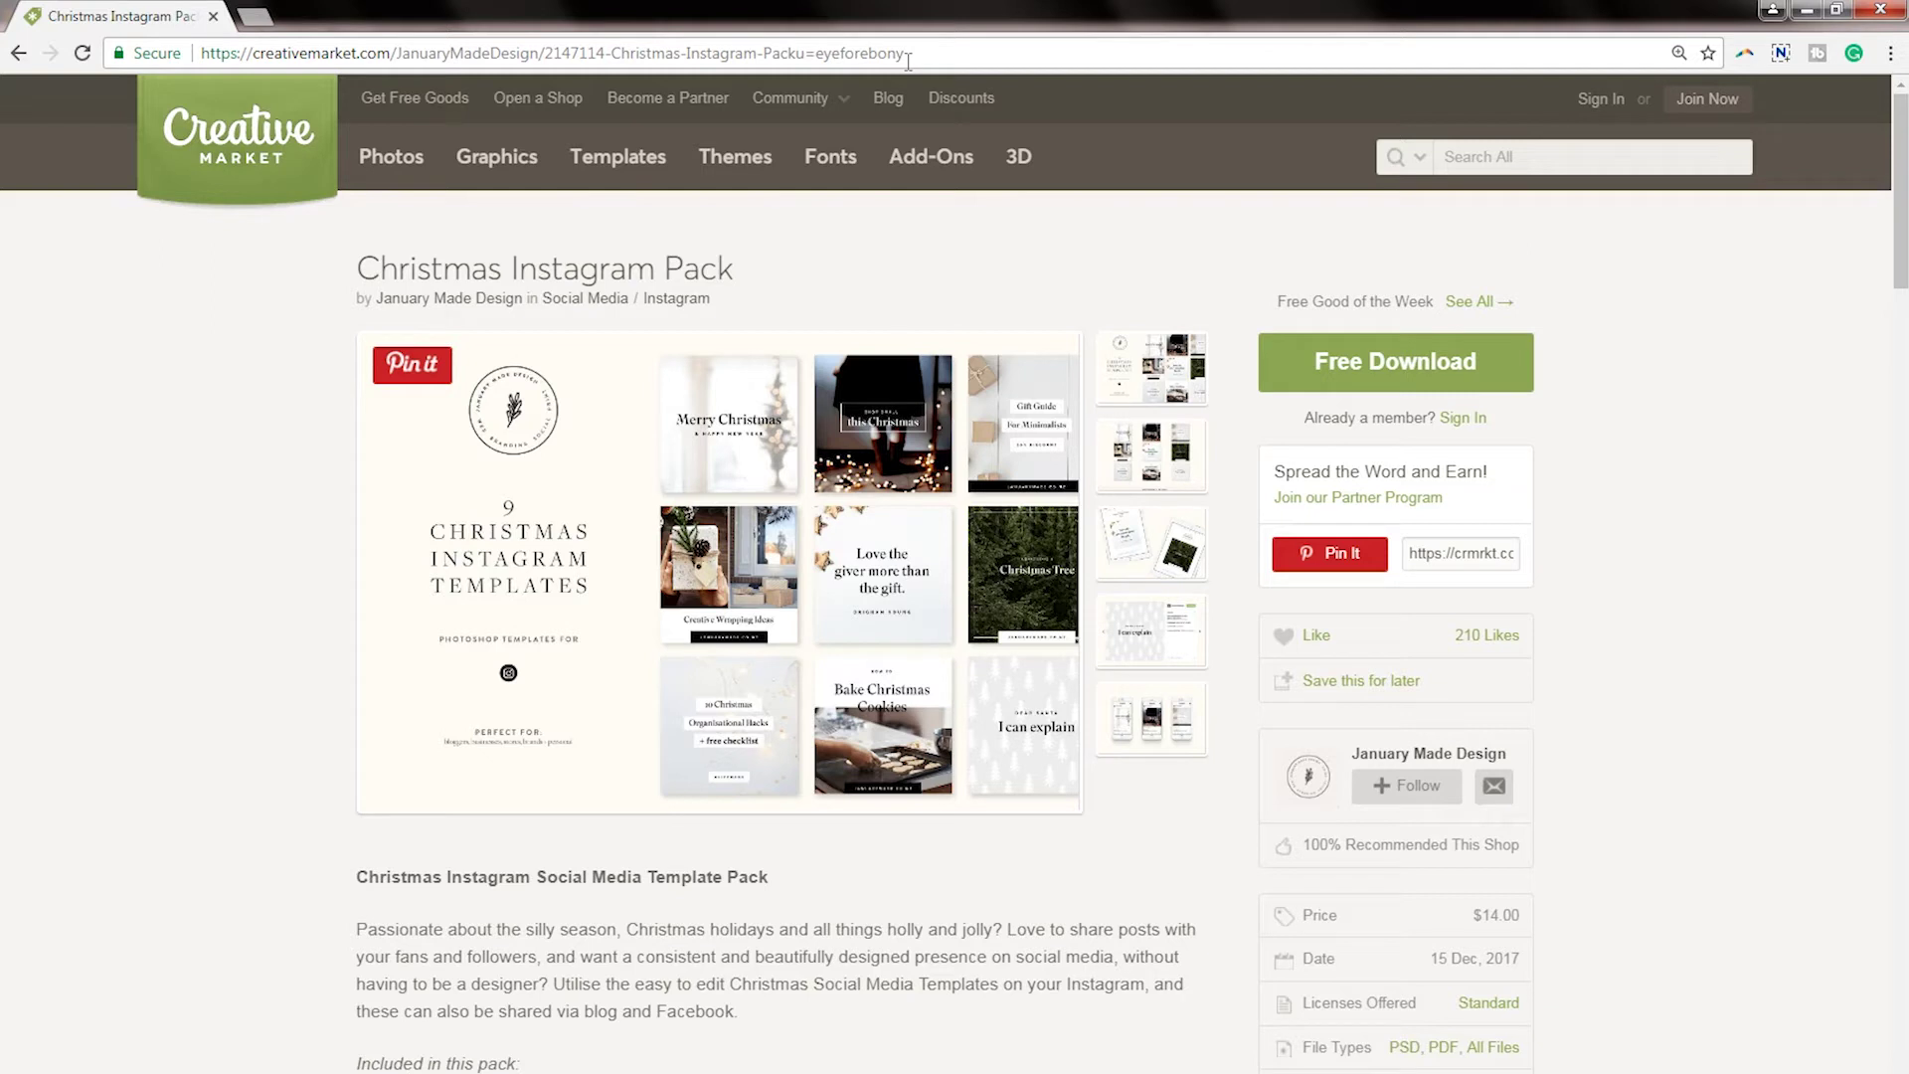
{"action": "left_click", "coordinate": [900, 55]}
{"action": "left_click", "coordinate": [922, 63]}
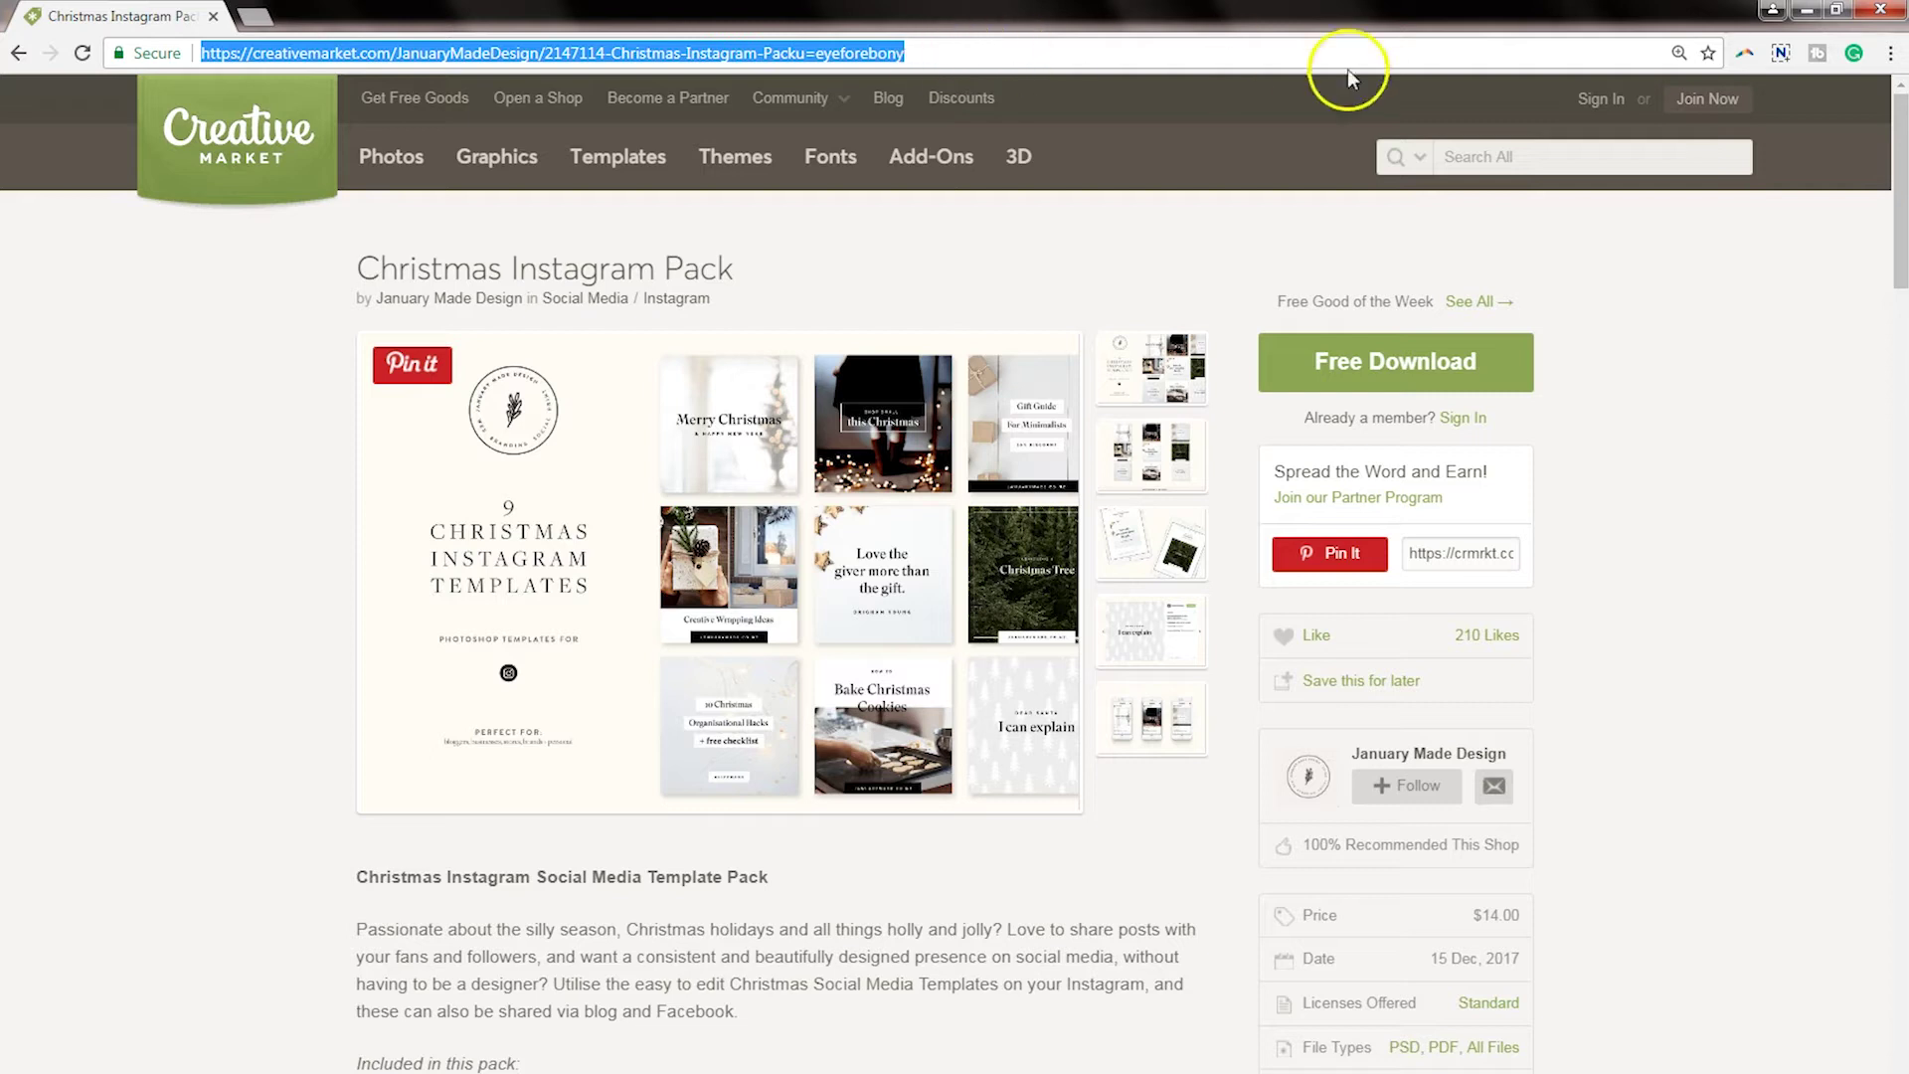
{"action": "left_click", "coordinate": [1809, 378]}
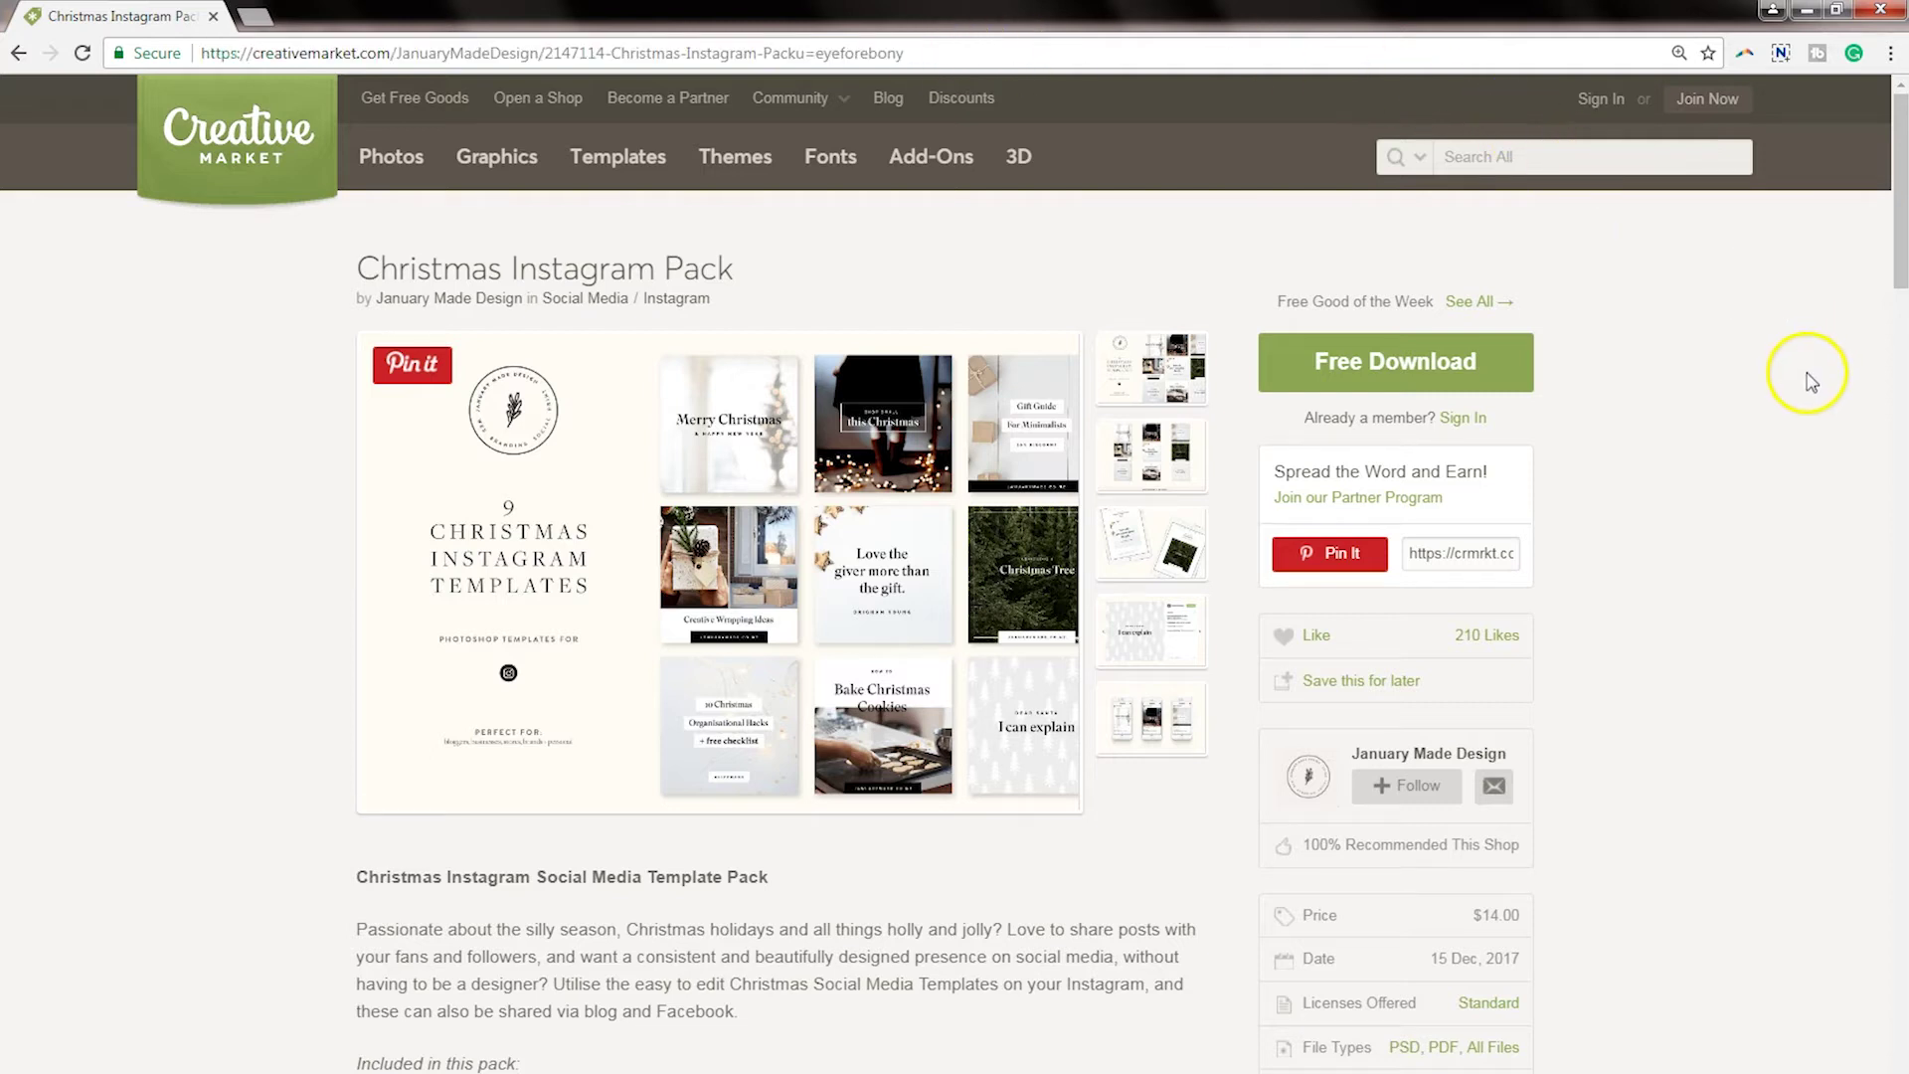
Open the preview gallery and save the first two preview screenshots to the Desktop
{"action": "left_click", "coordinate": [802, 563]}
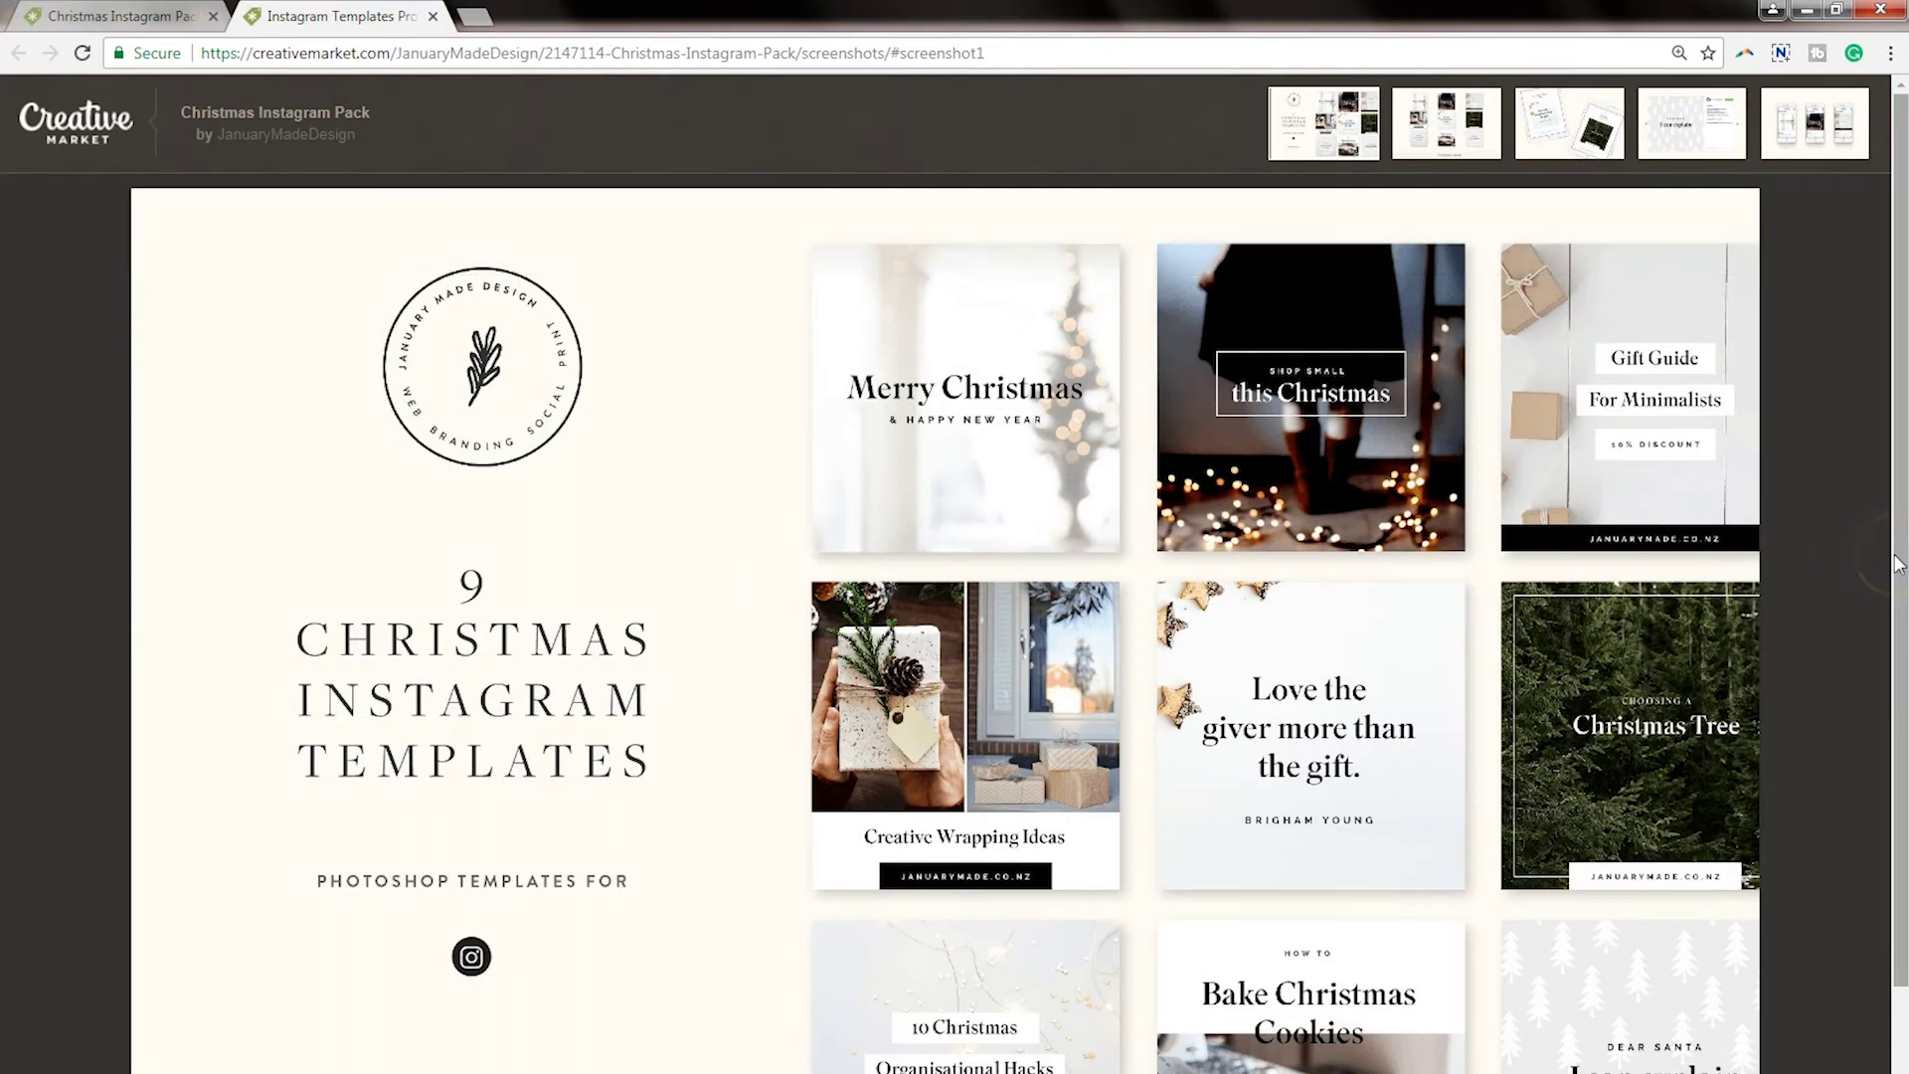
{"action": "mouse_move", "coordinate": [946, 307]}
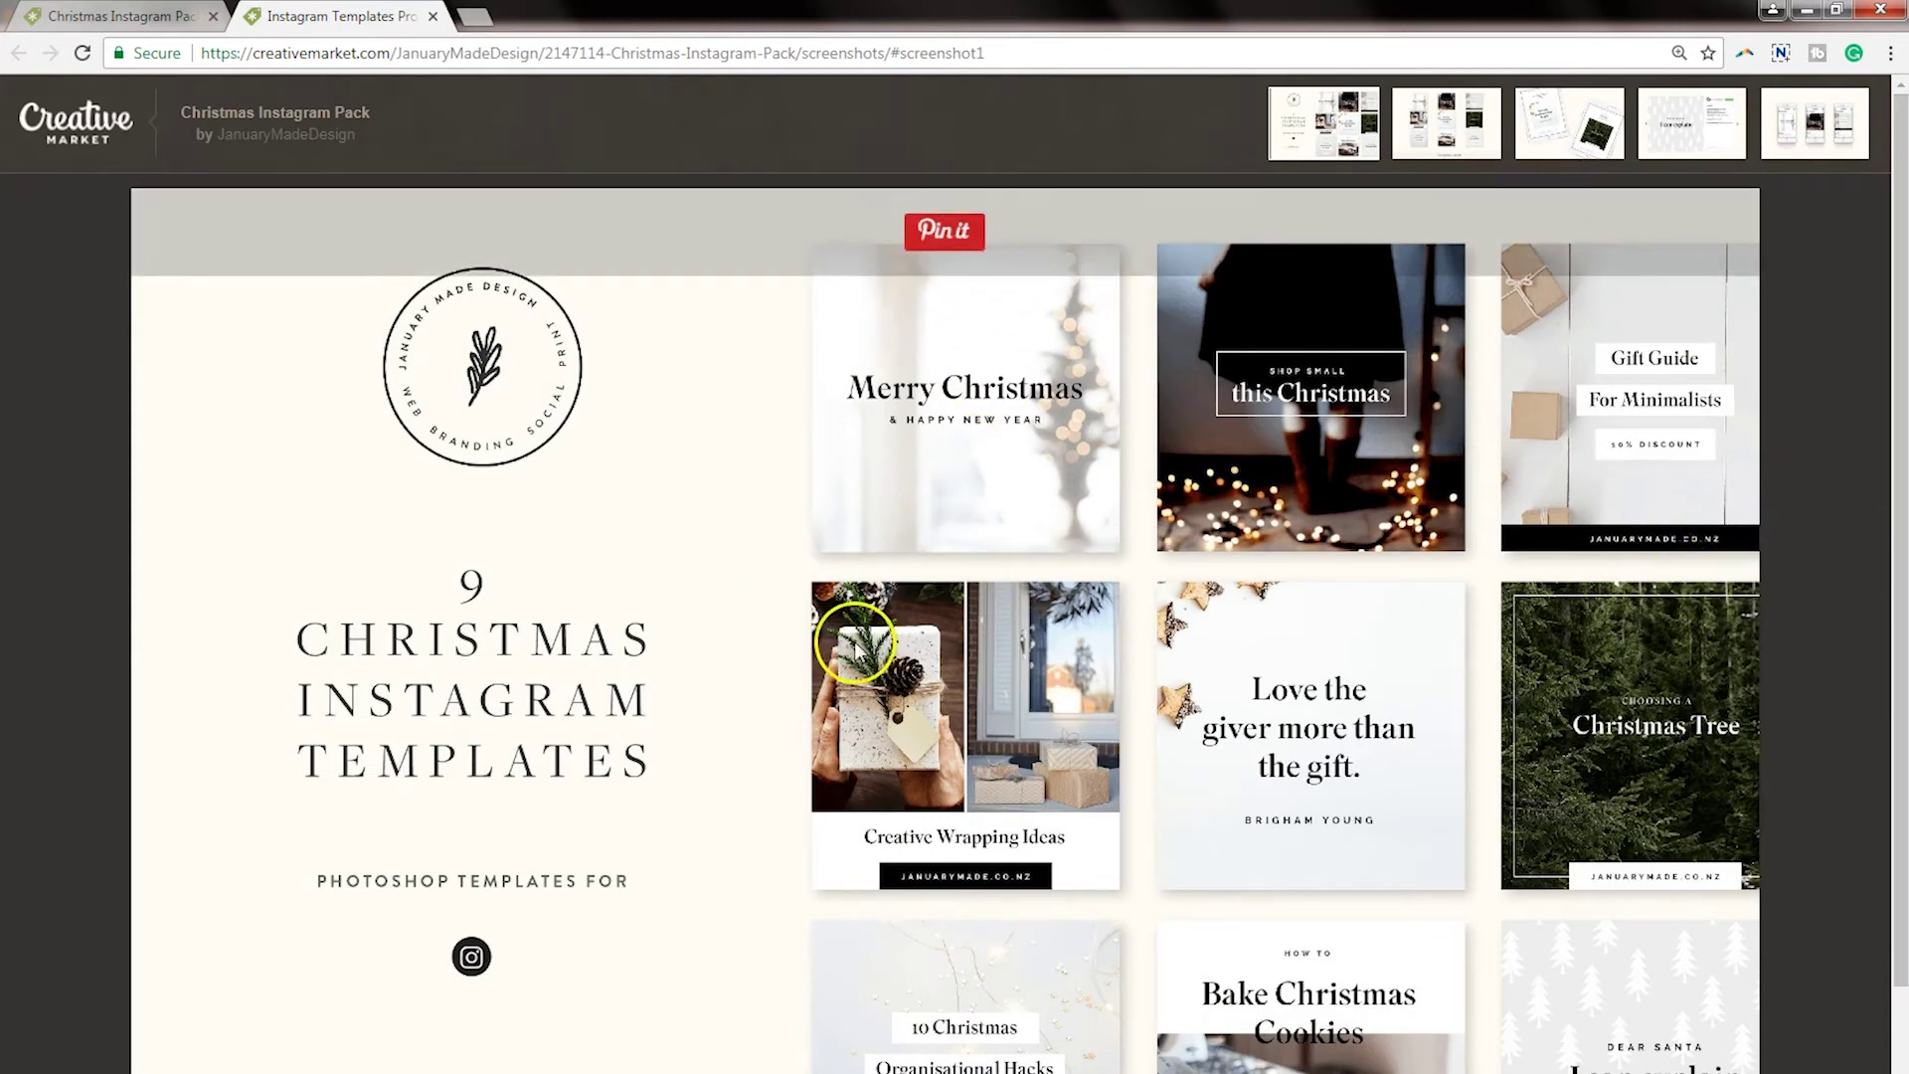
{"action": "right_click", "coordinate": [852, 640]}
{"action": "left_click", "coordinate": [910, 684]}
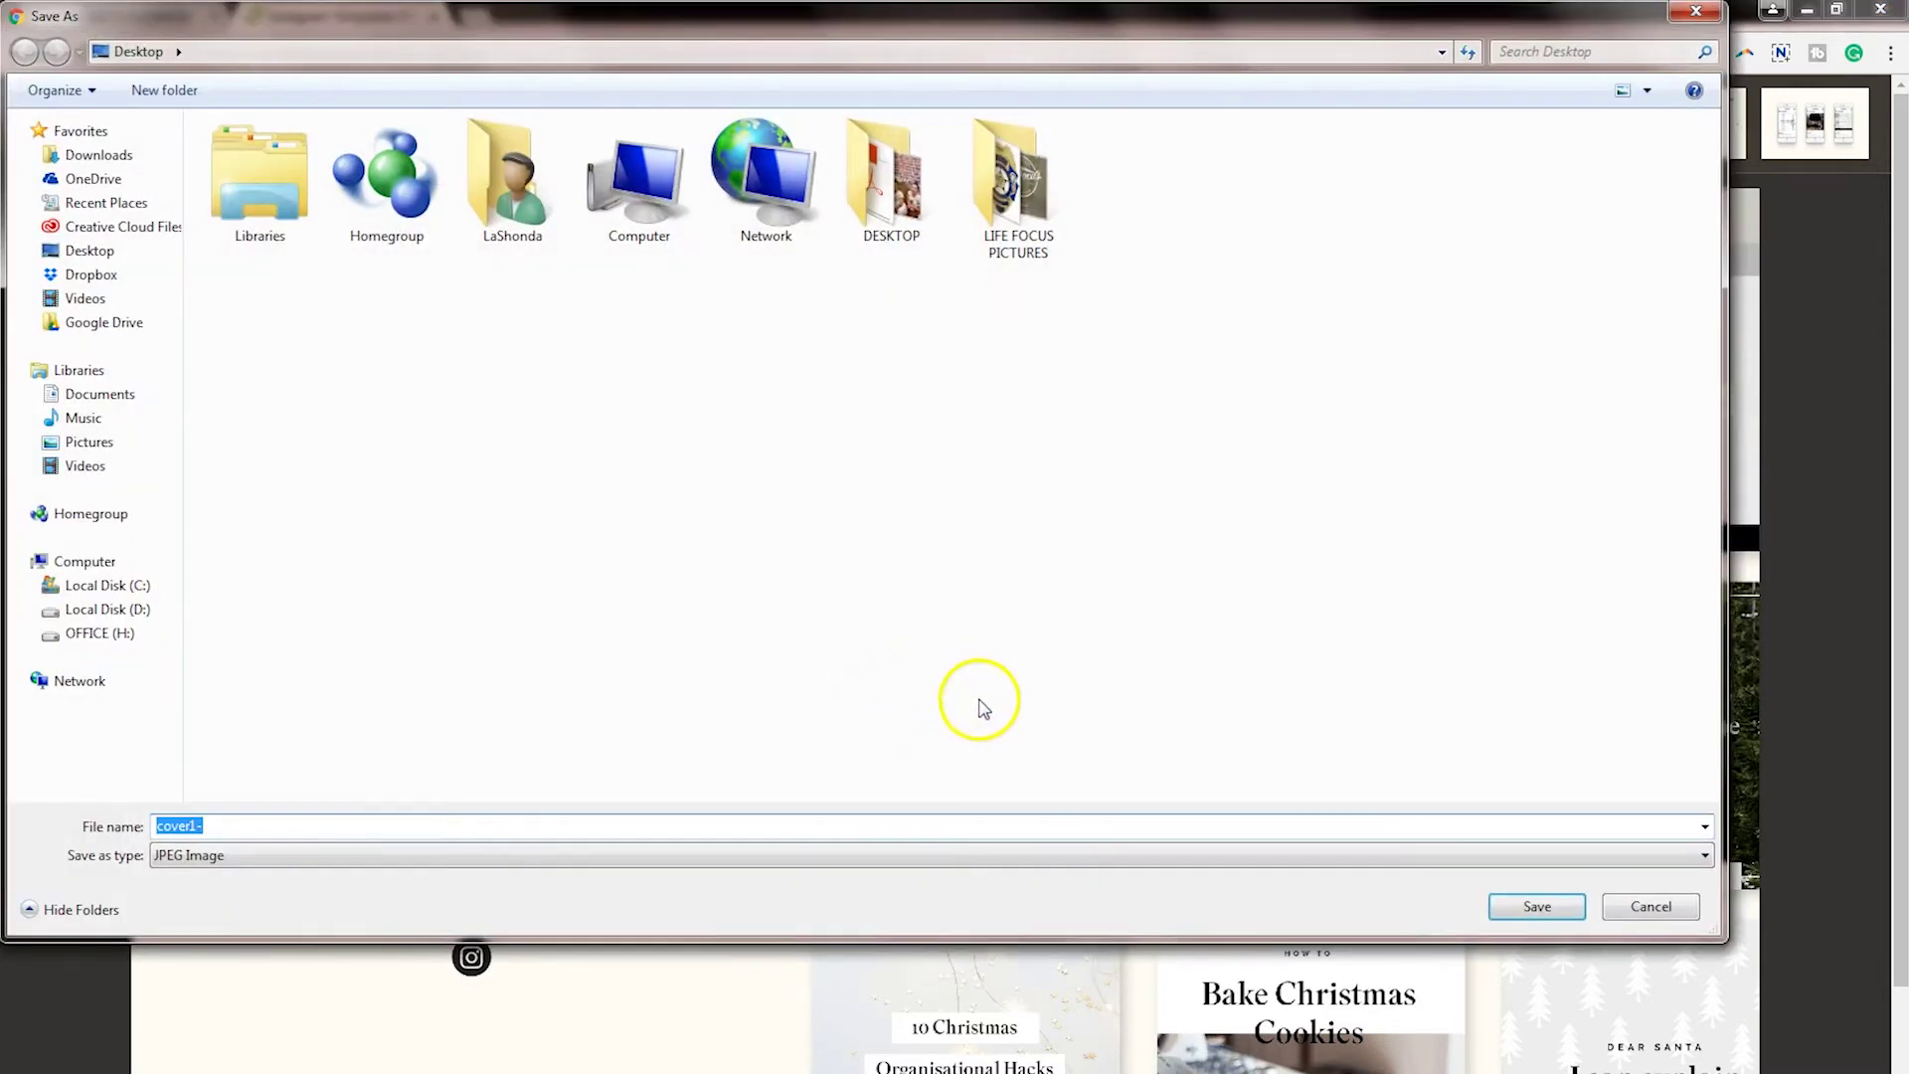
{"action": "left_click", "coordinate": [1528, 903]}
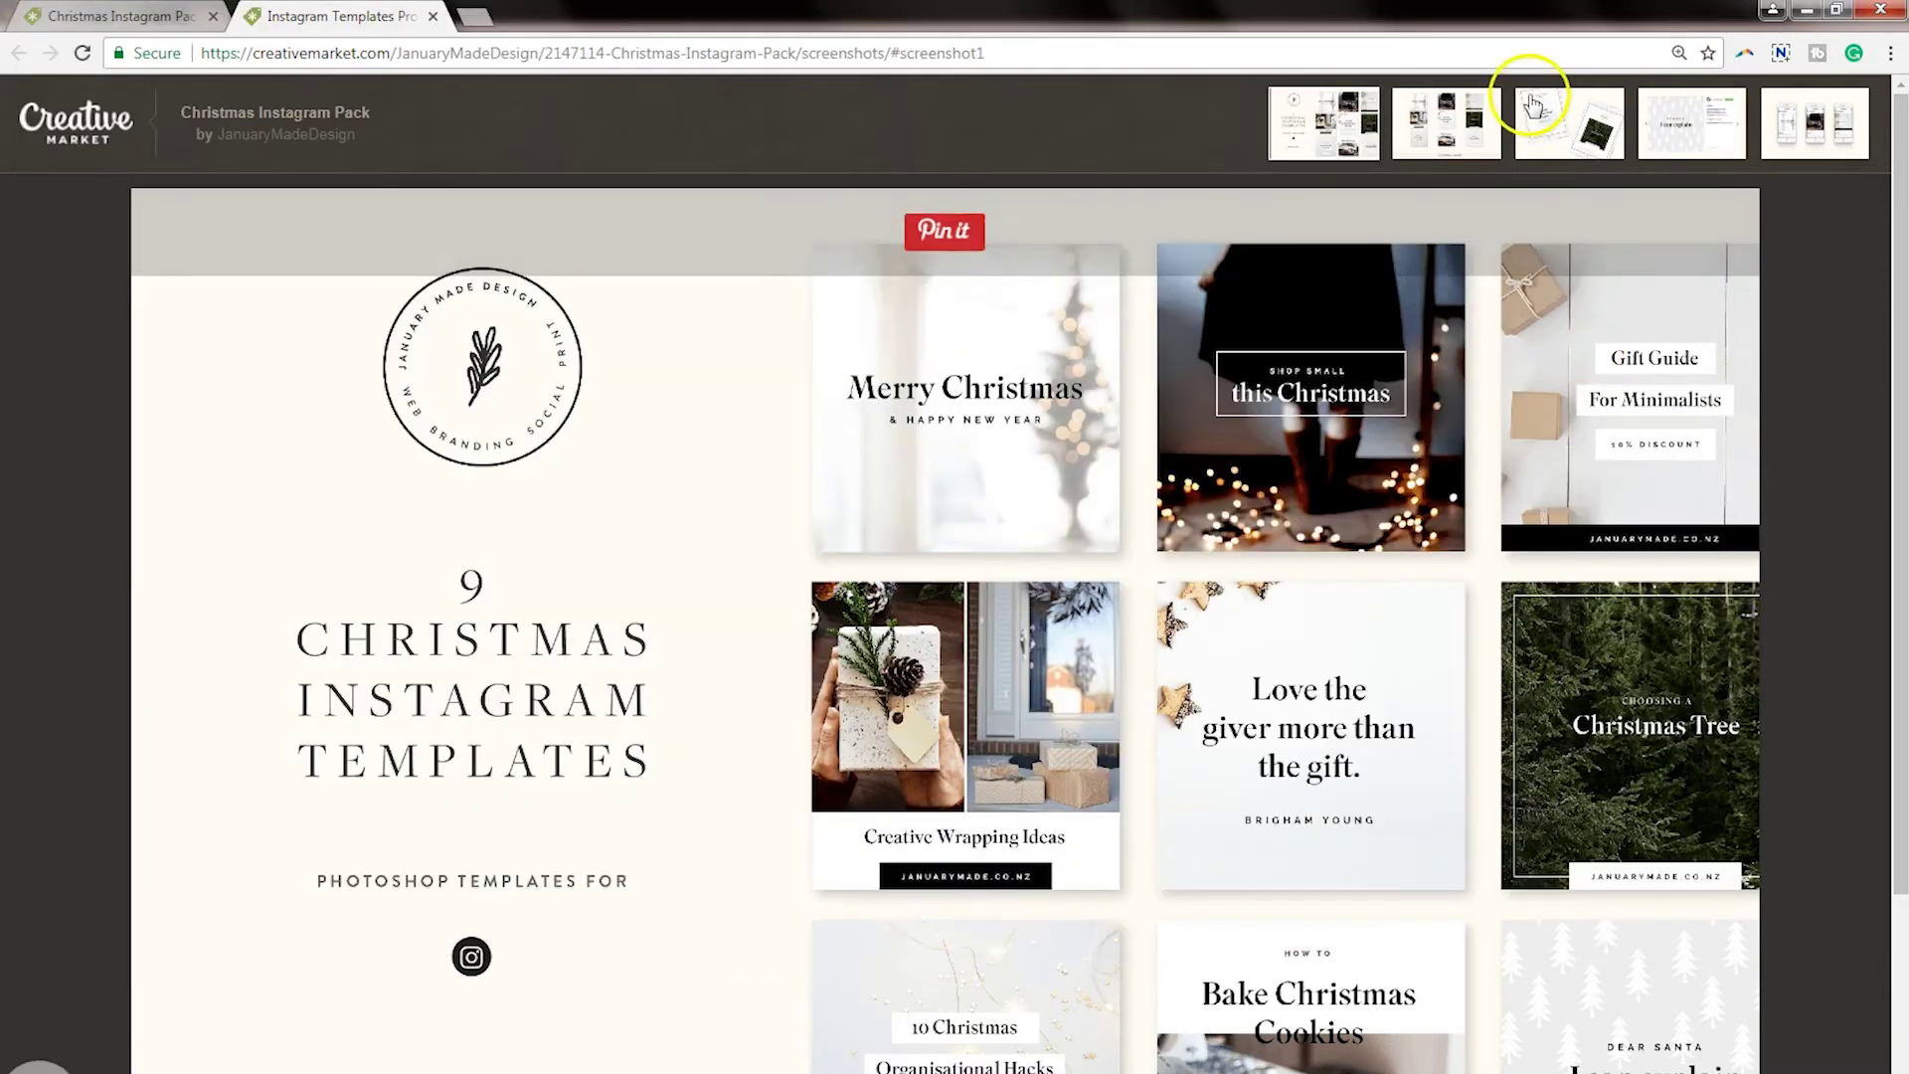
{"action": "left_click", "coordinate": [1421, 129]}
{"action": "right_click", "coordinate": [1127, 360]}
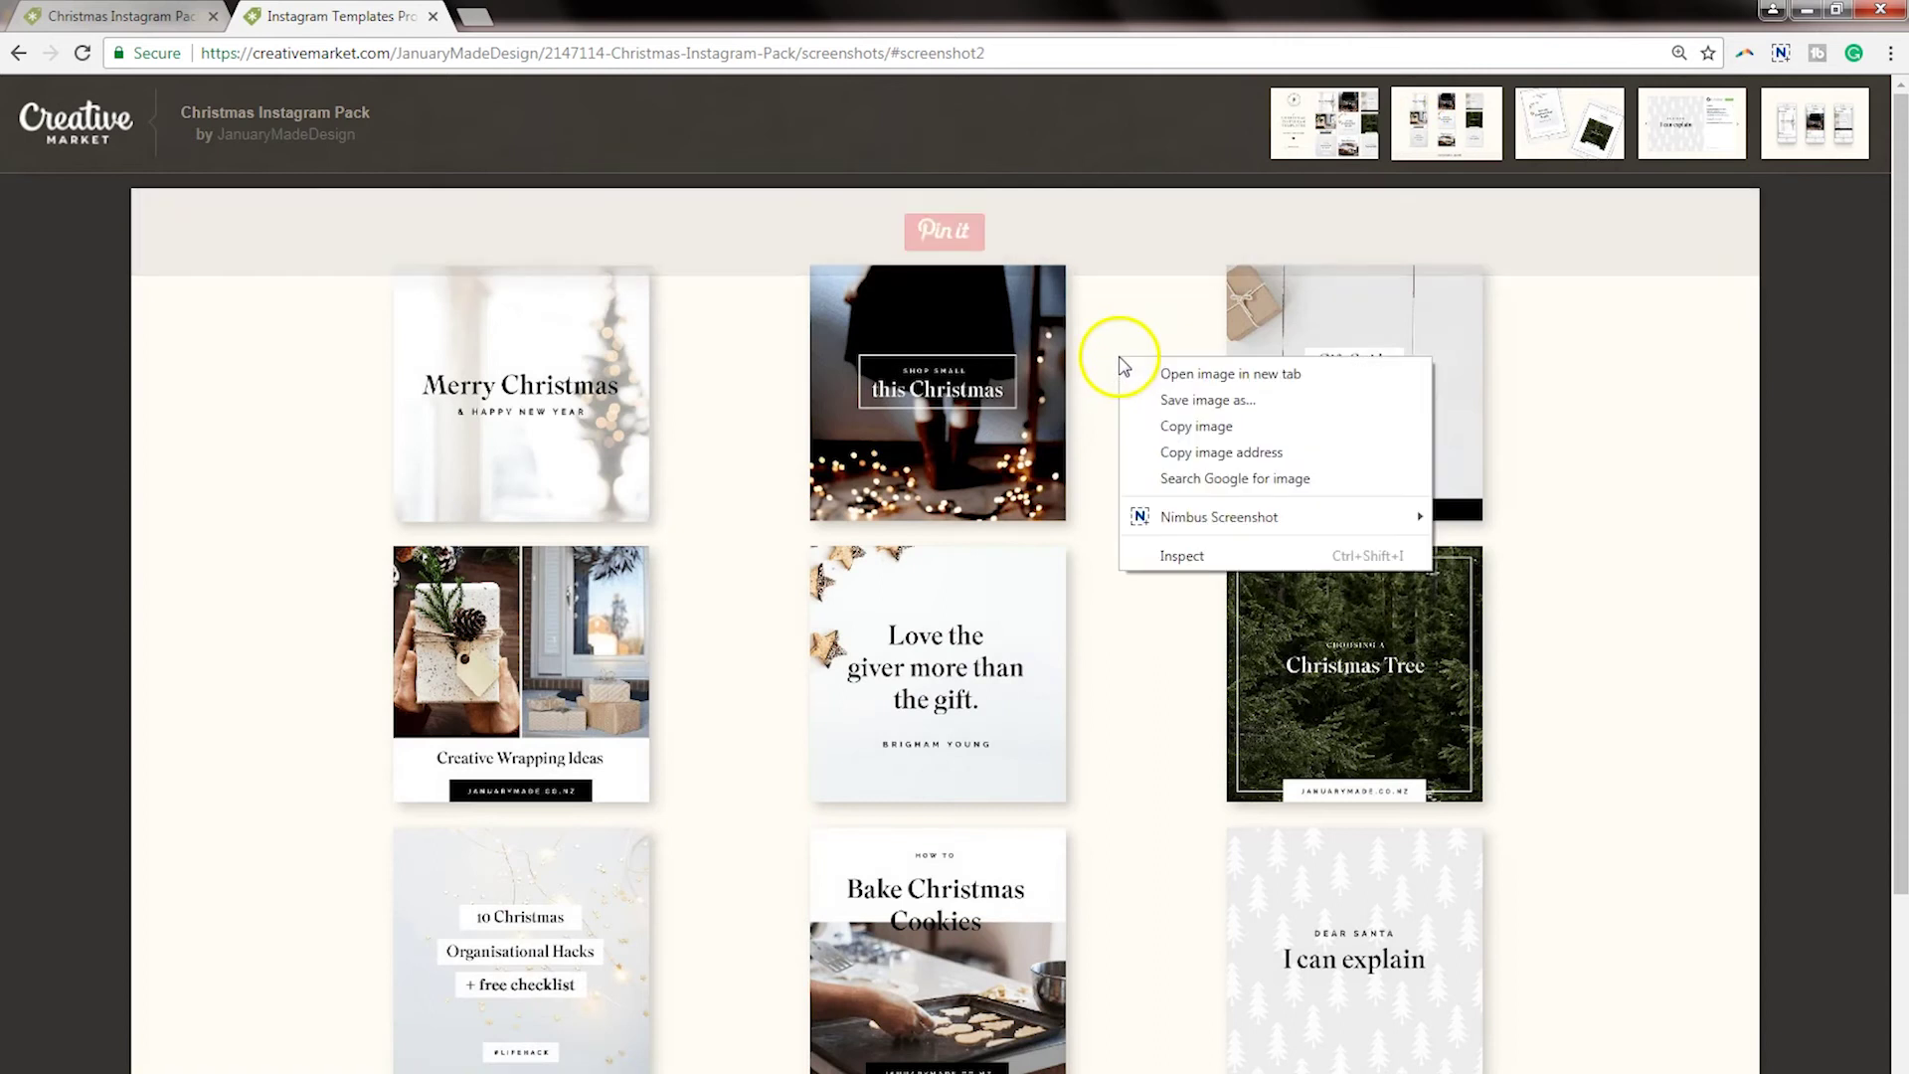
{"action": "left_click", "coordinate": [1164, 396]}
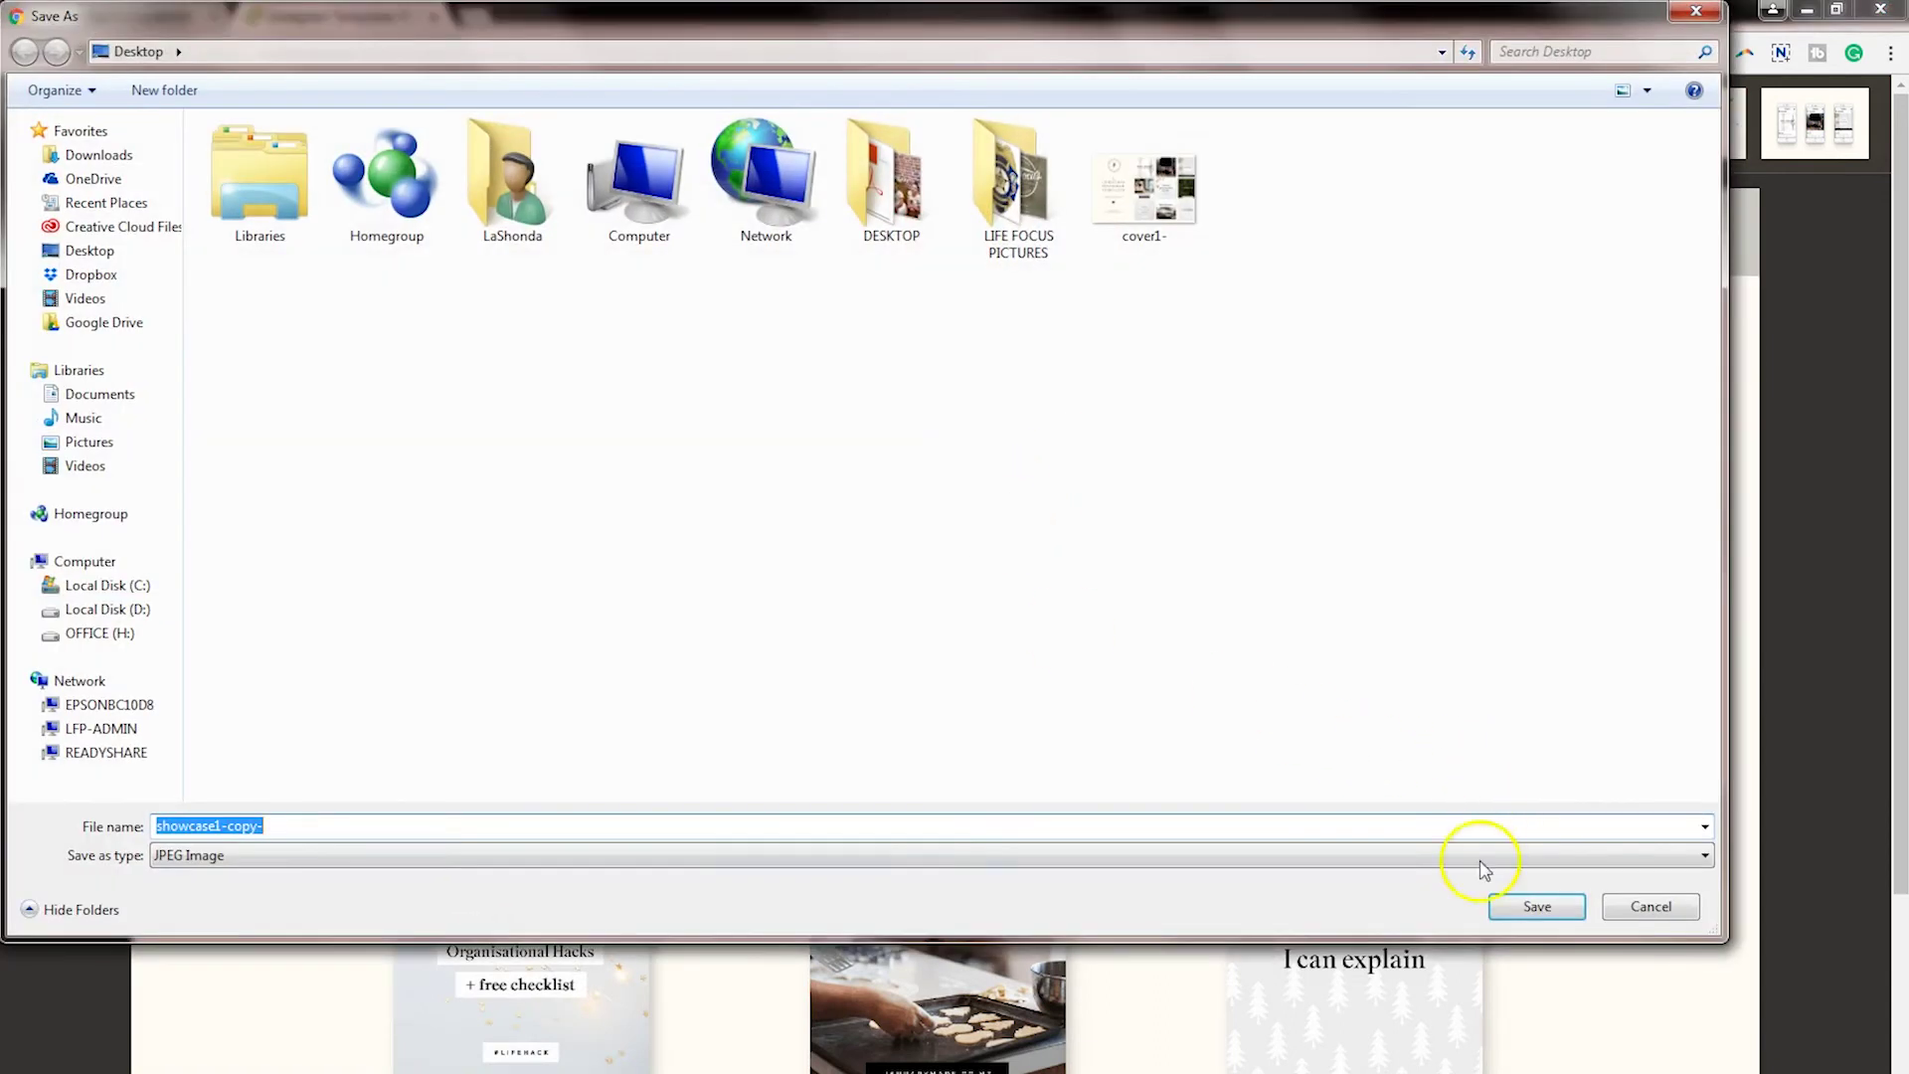
{"action": "left_click", "coordinate": [1513, 901]}
Save the third preview, the iPad mockup, to the Desktop under the name 'iphone display'
{"action": "left_click", "coordinate": [1544, 144]}
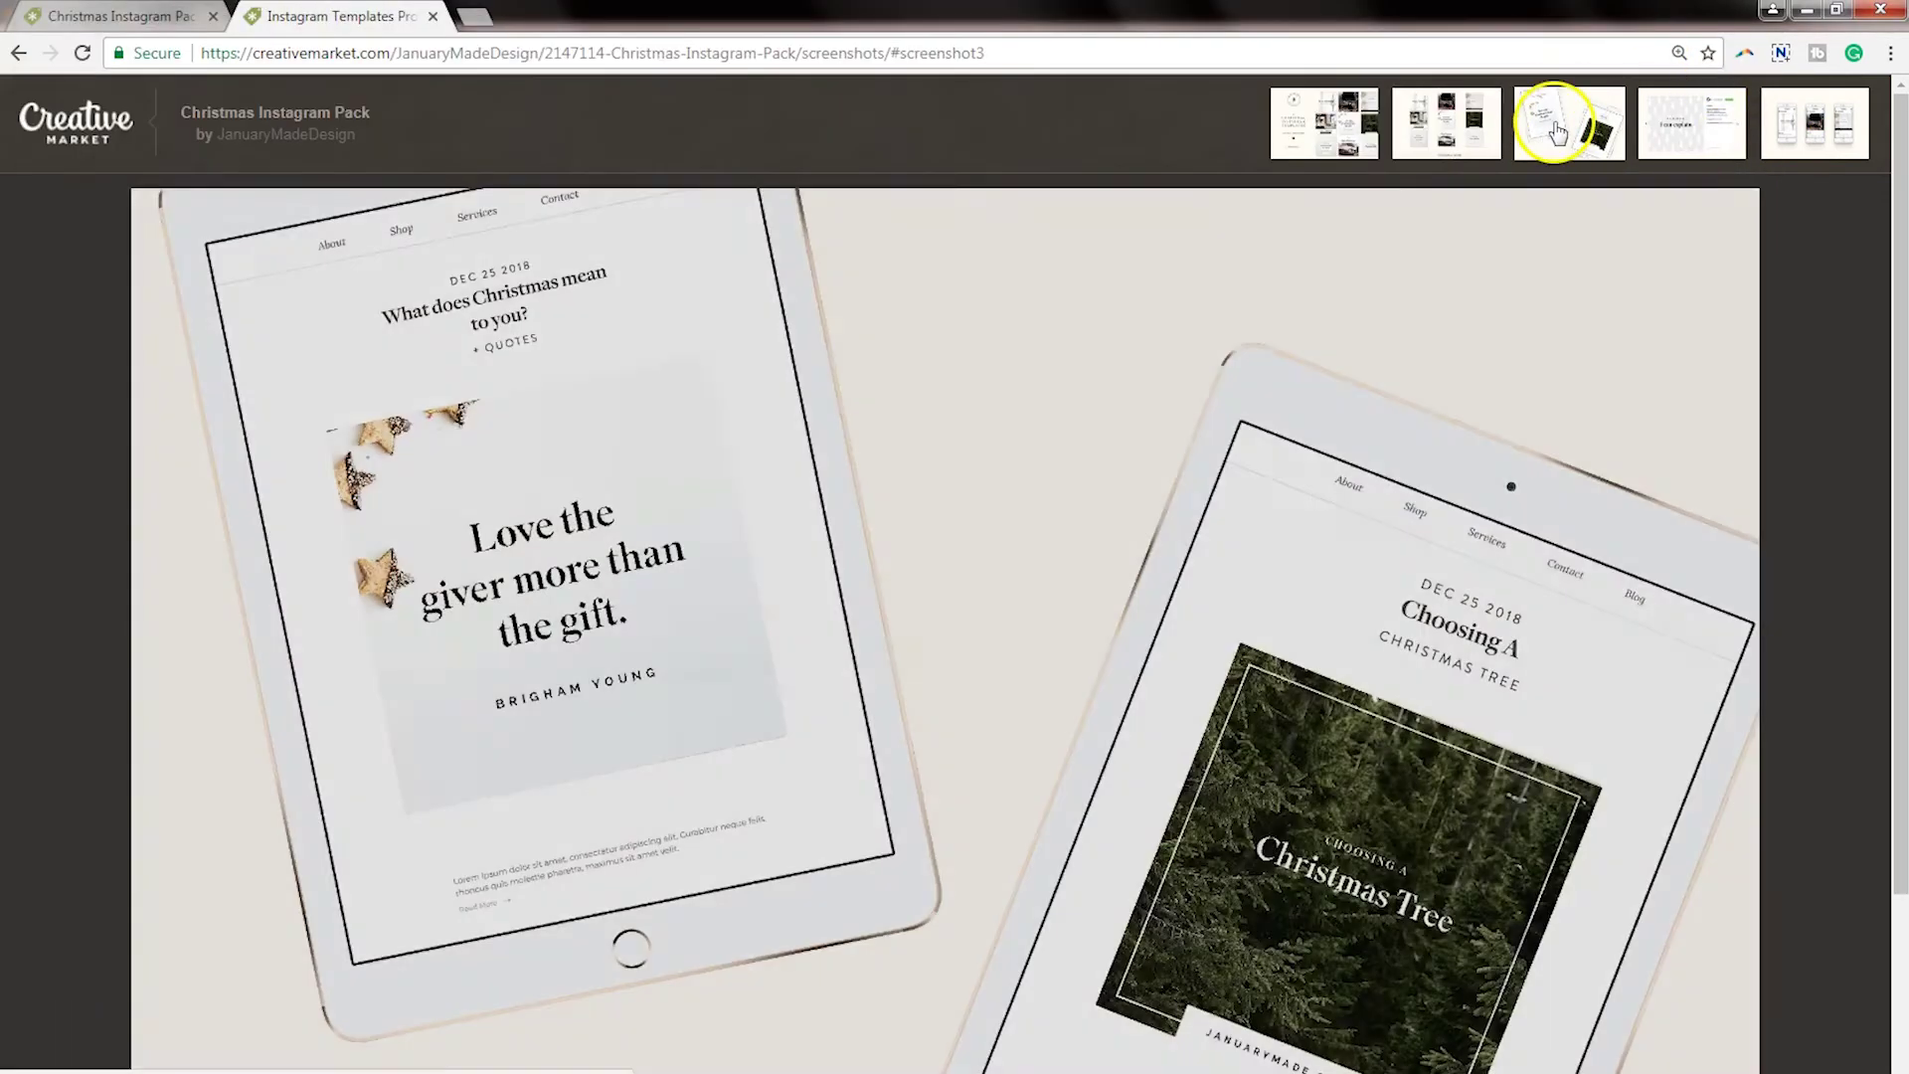
{"action": "right_click", "coordinate": [1062, 339]}
{"action": "left_click", "coordinate": [1118, 382]}
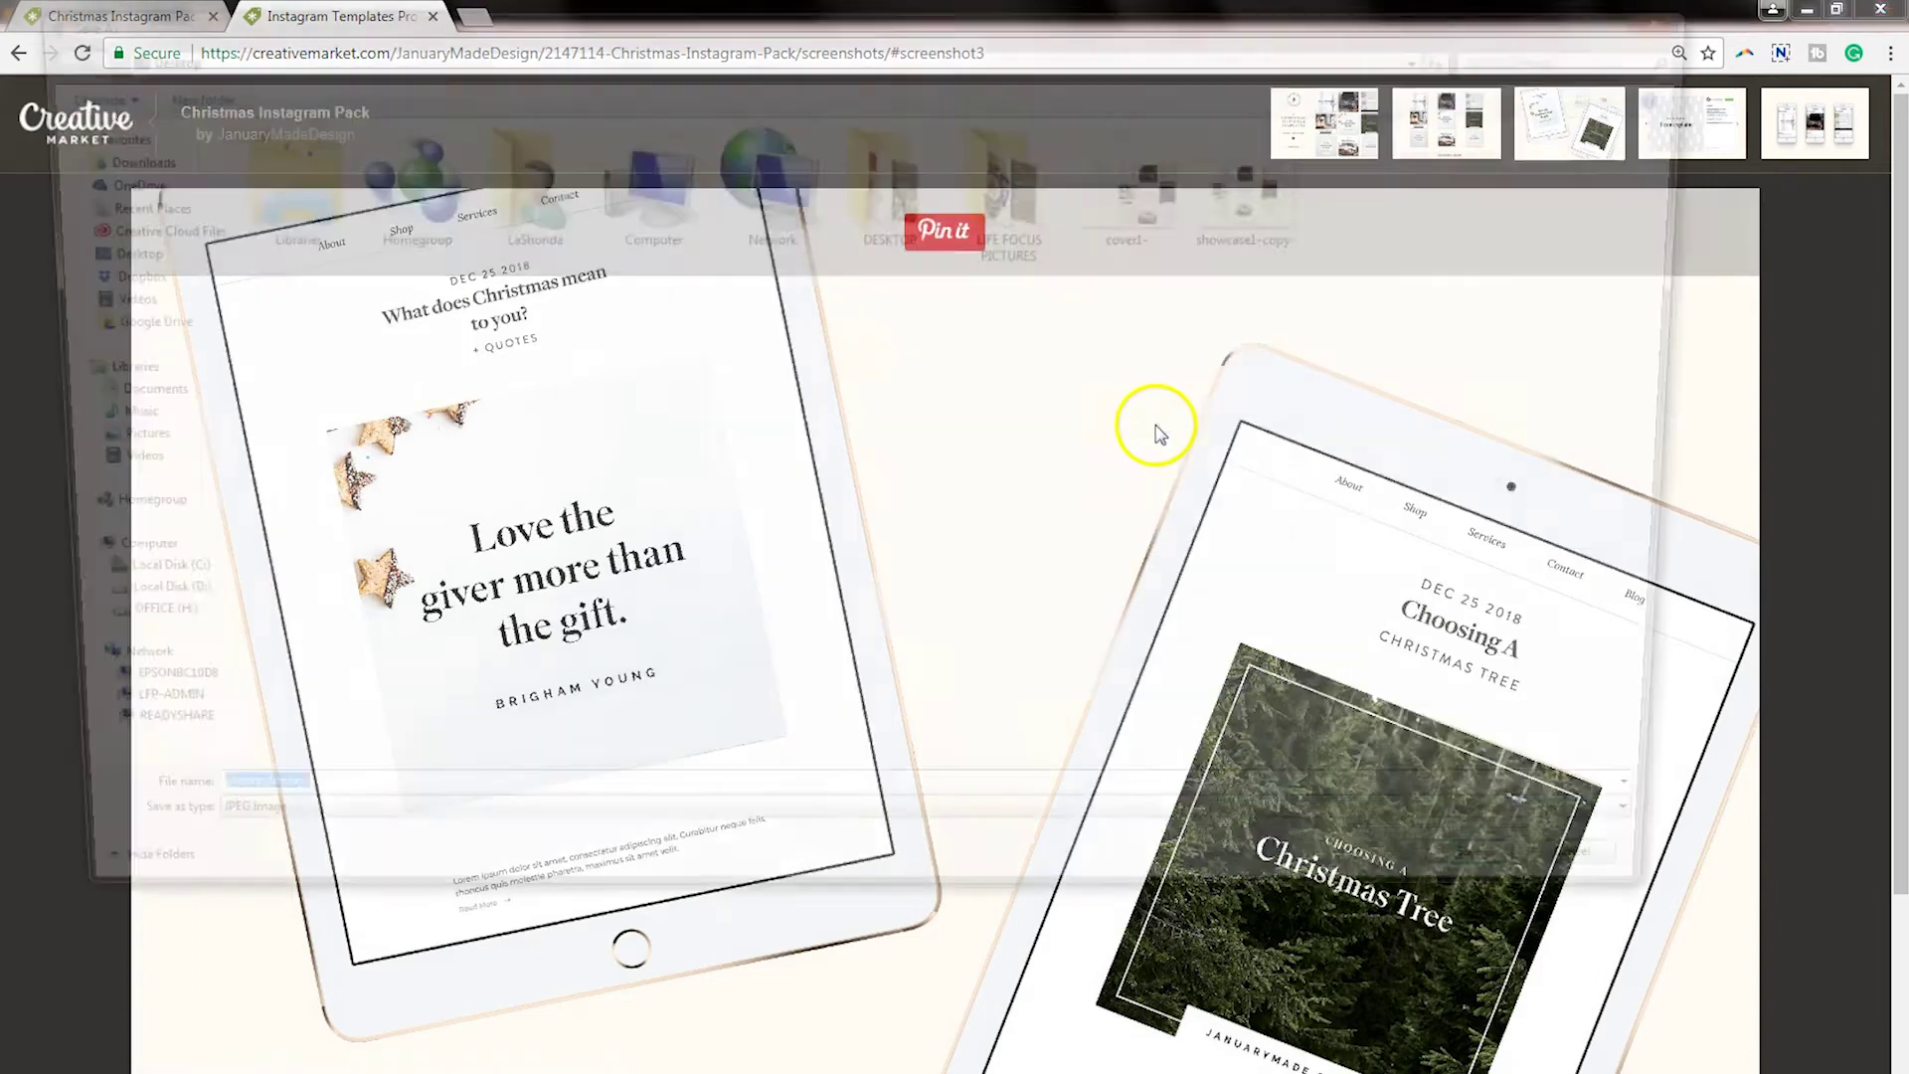
{"action": "type", "text": "iphone display"}
{"action": "left_click", "coordinate": [1561, 901]}
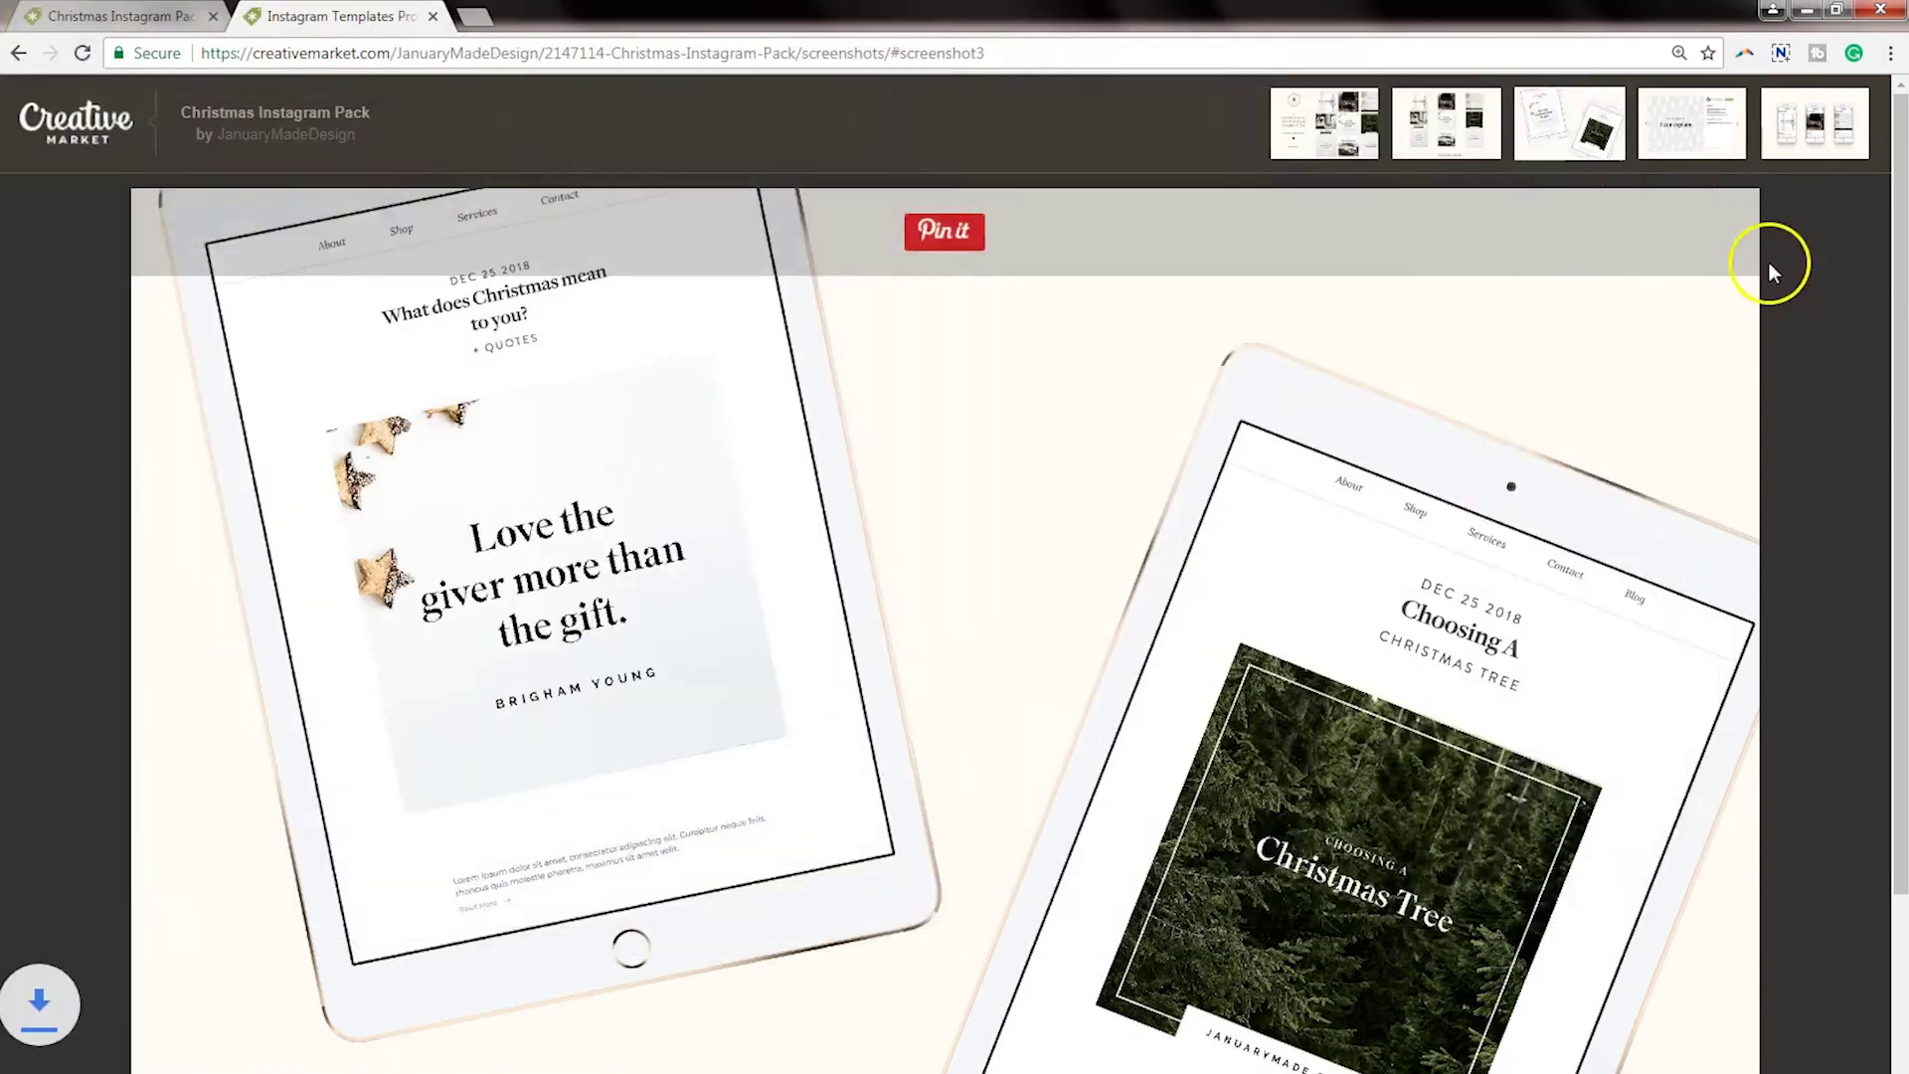
Save the 'I can explain' and phone mockups previews to the Desktop, then open a new tab
{"action": "left_click", "coordinate": [1690, 124]}
{"action": "right_click", "coordinate": [1084, 402]}
{"action": "left_click", "coordinate": [1134, 450]}
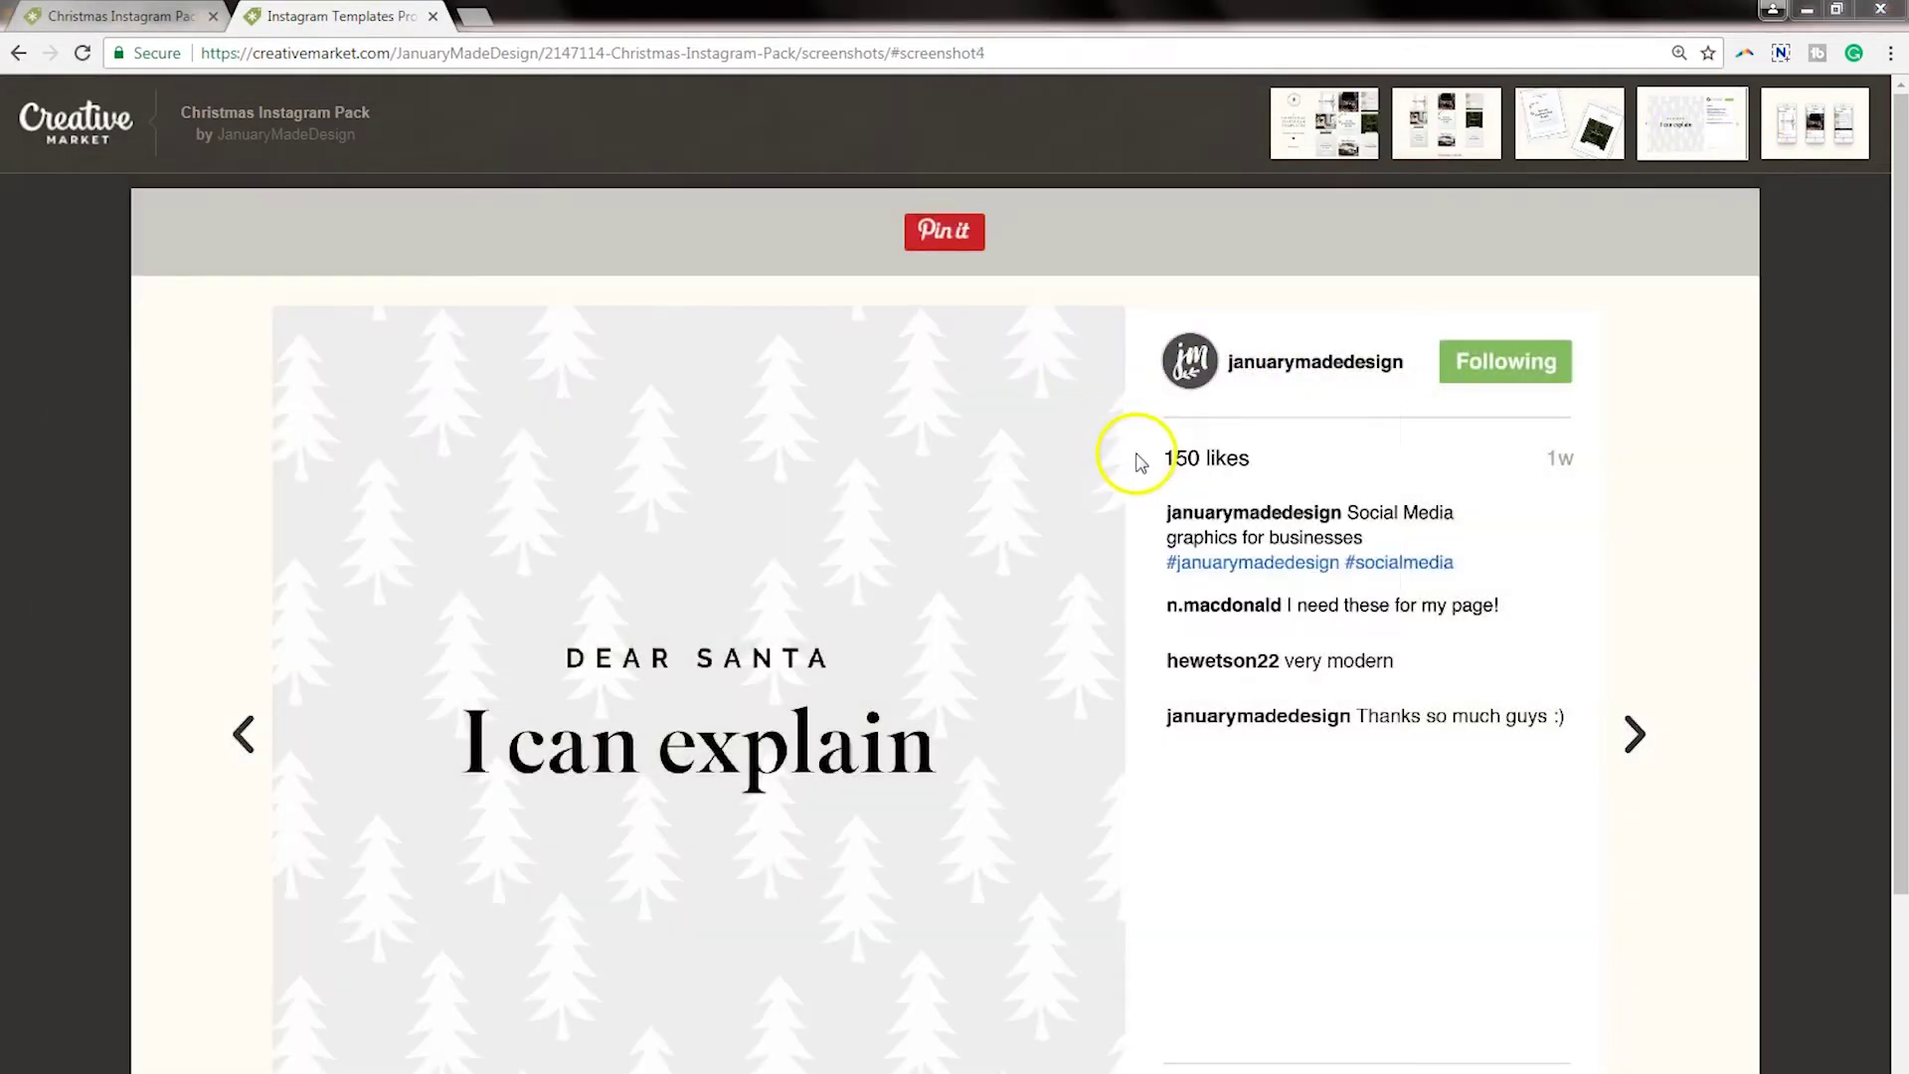
{"action": "left_click", "coordinate": [1557, 913]}
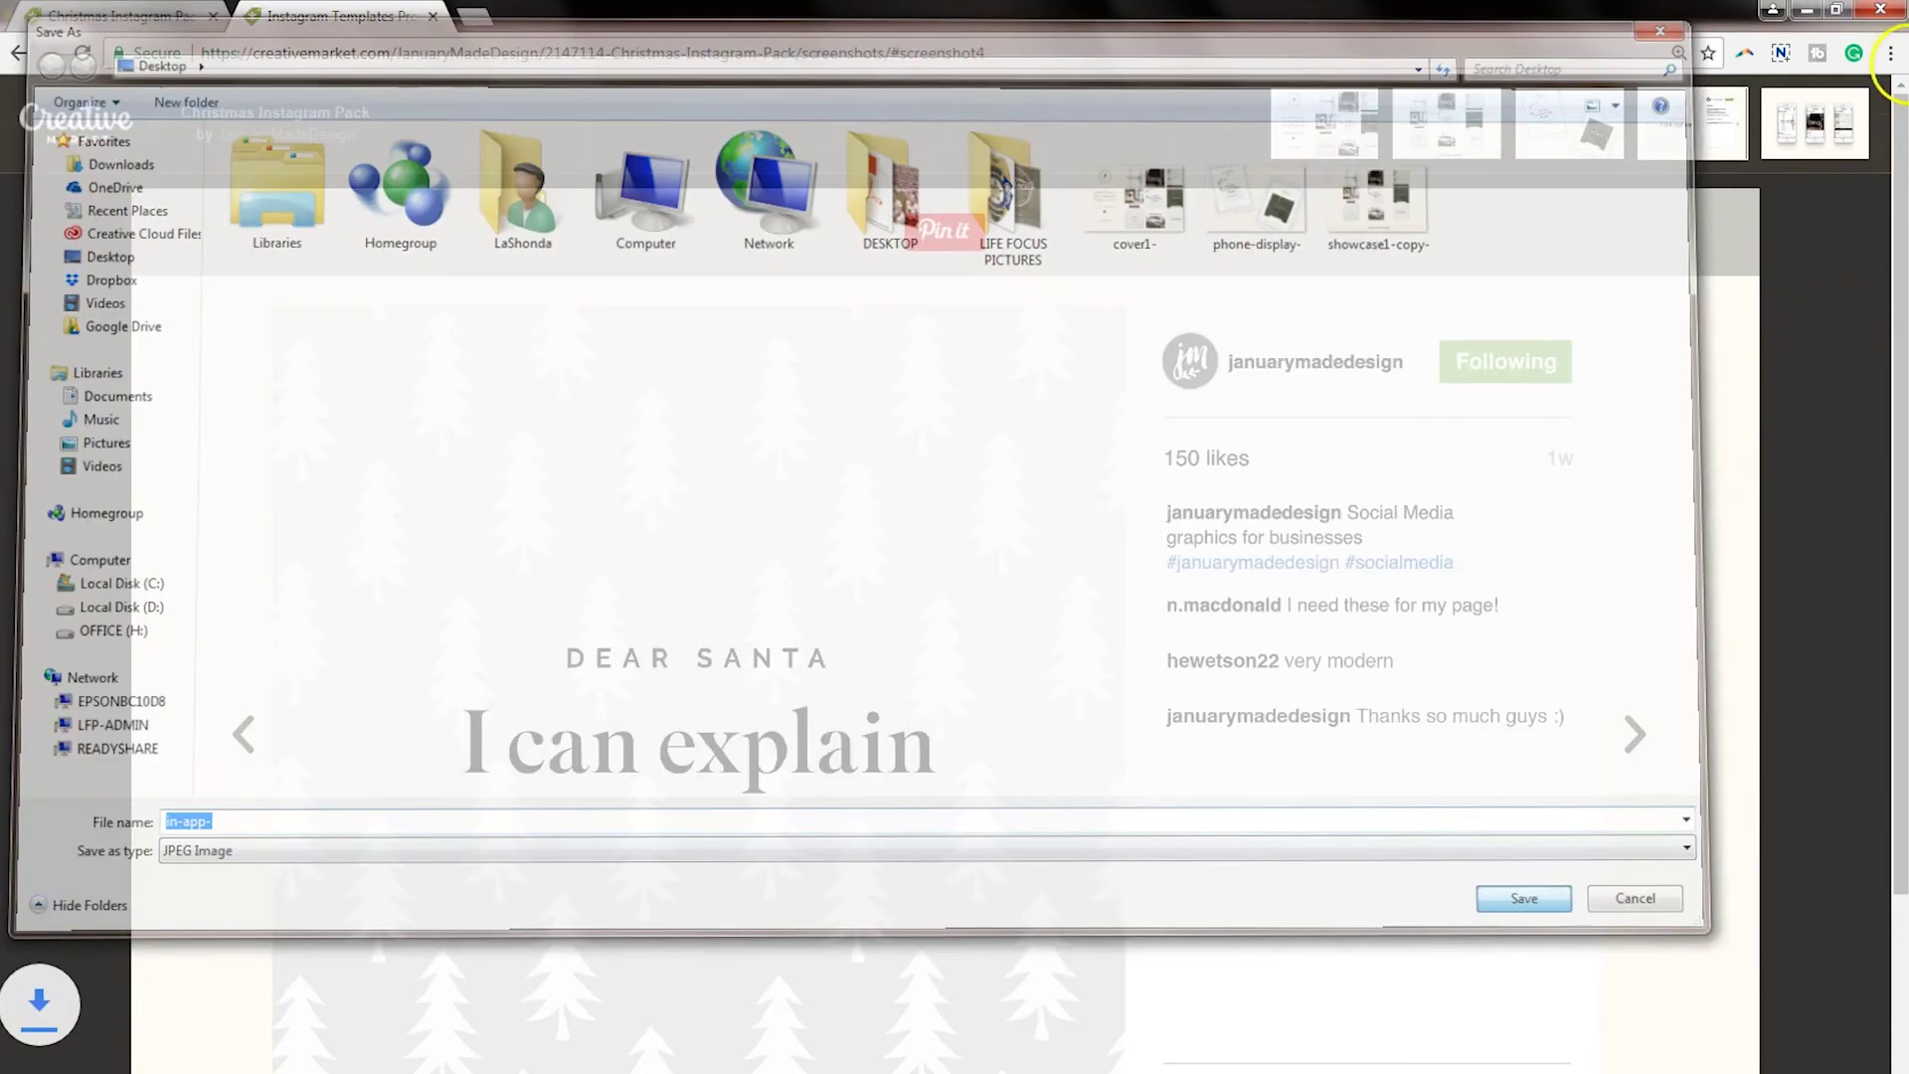
{"action": "left_click", "coordinate": [1692, 149]}
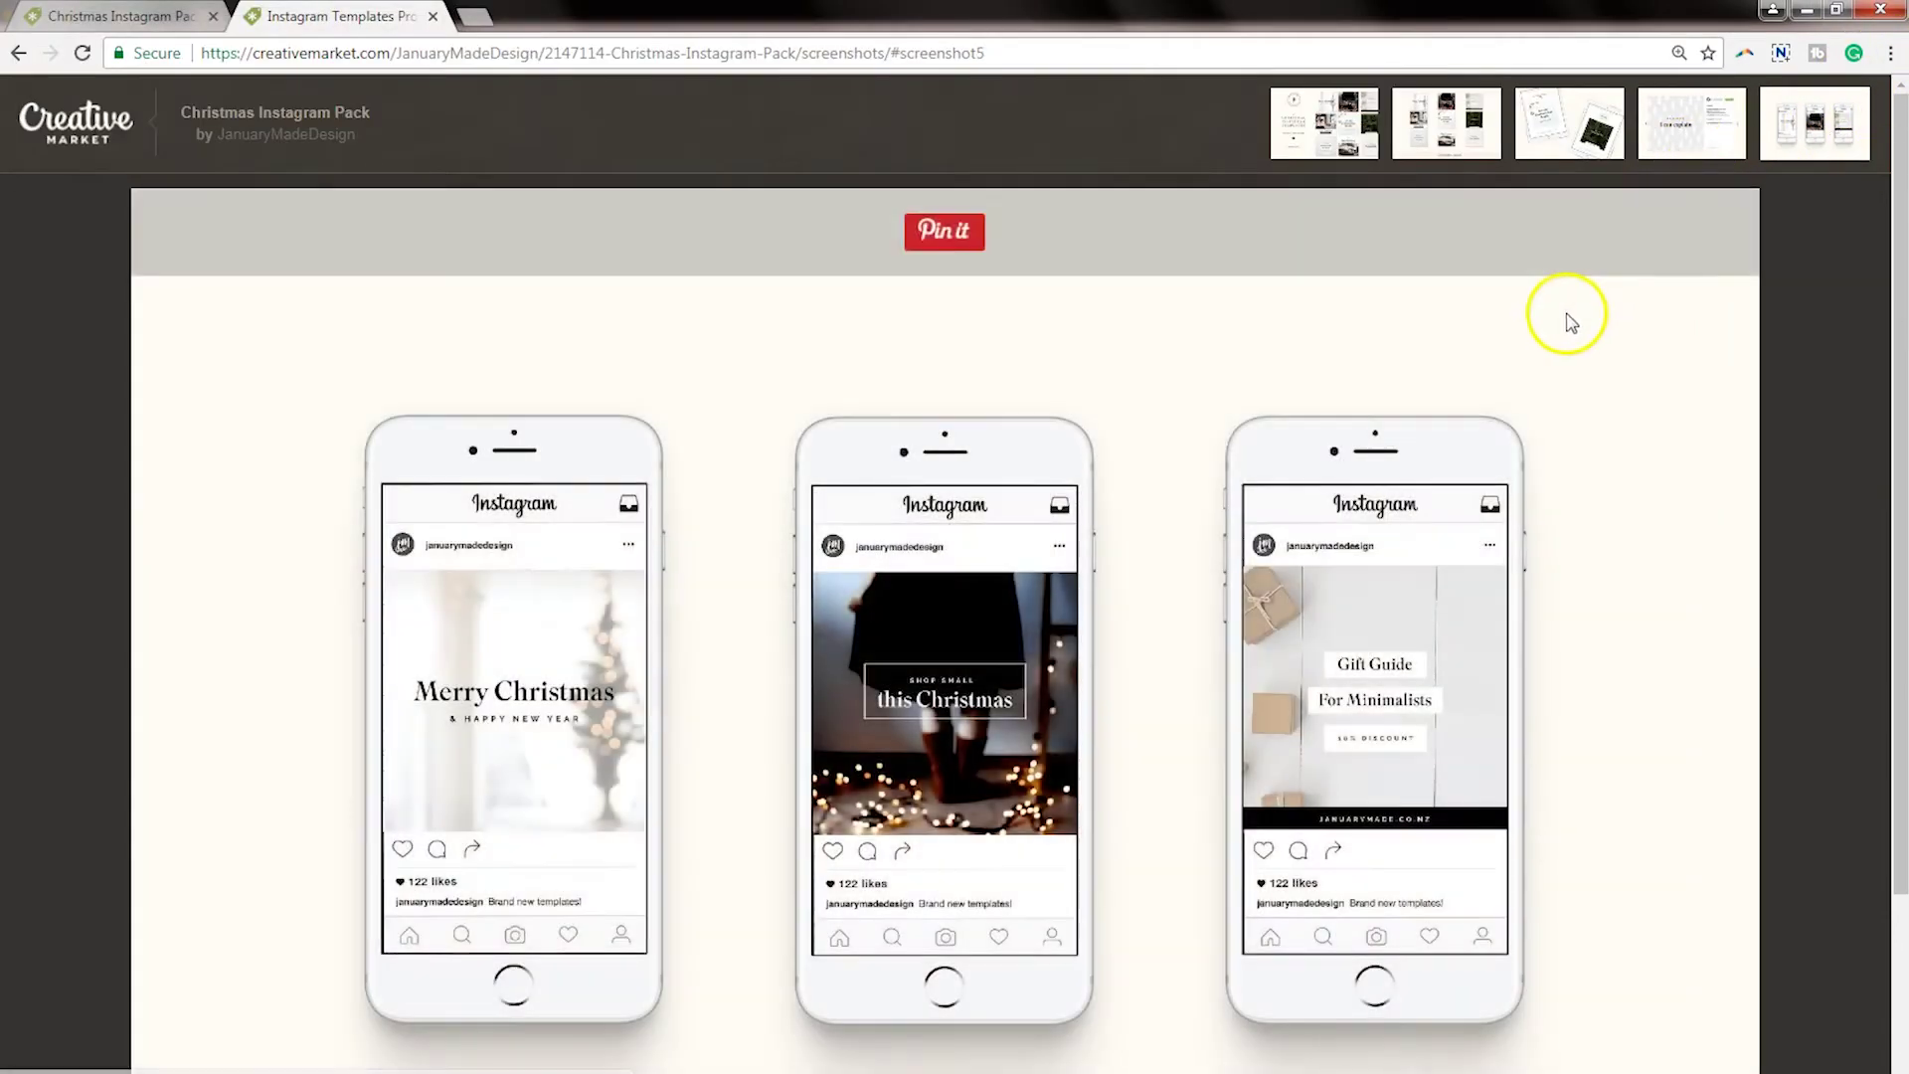
{"action": "right_click", "coordinate": [1566, 313]}
{"action": "left_click", "coordinate": [1613, 356]}
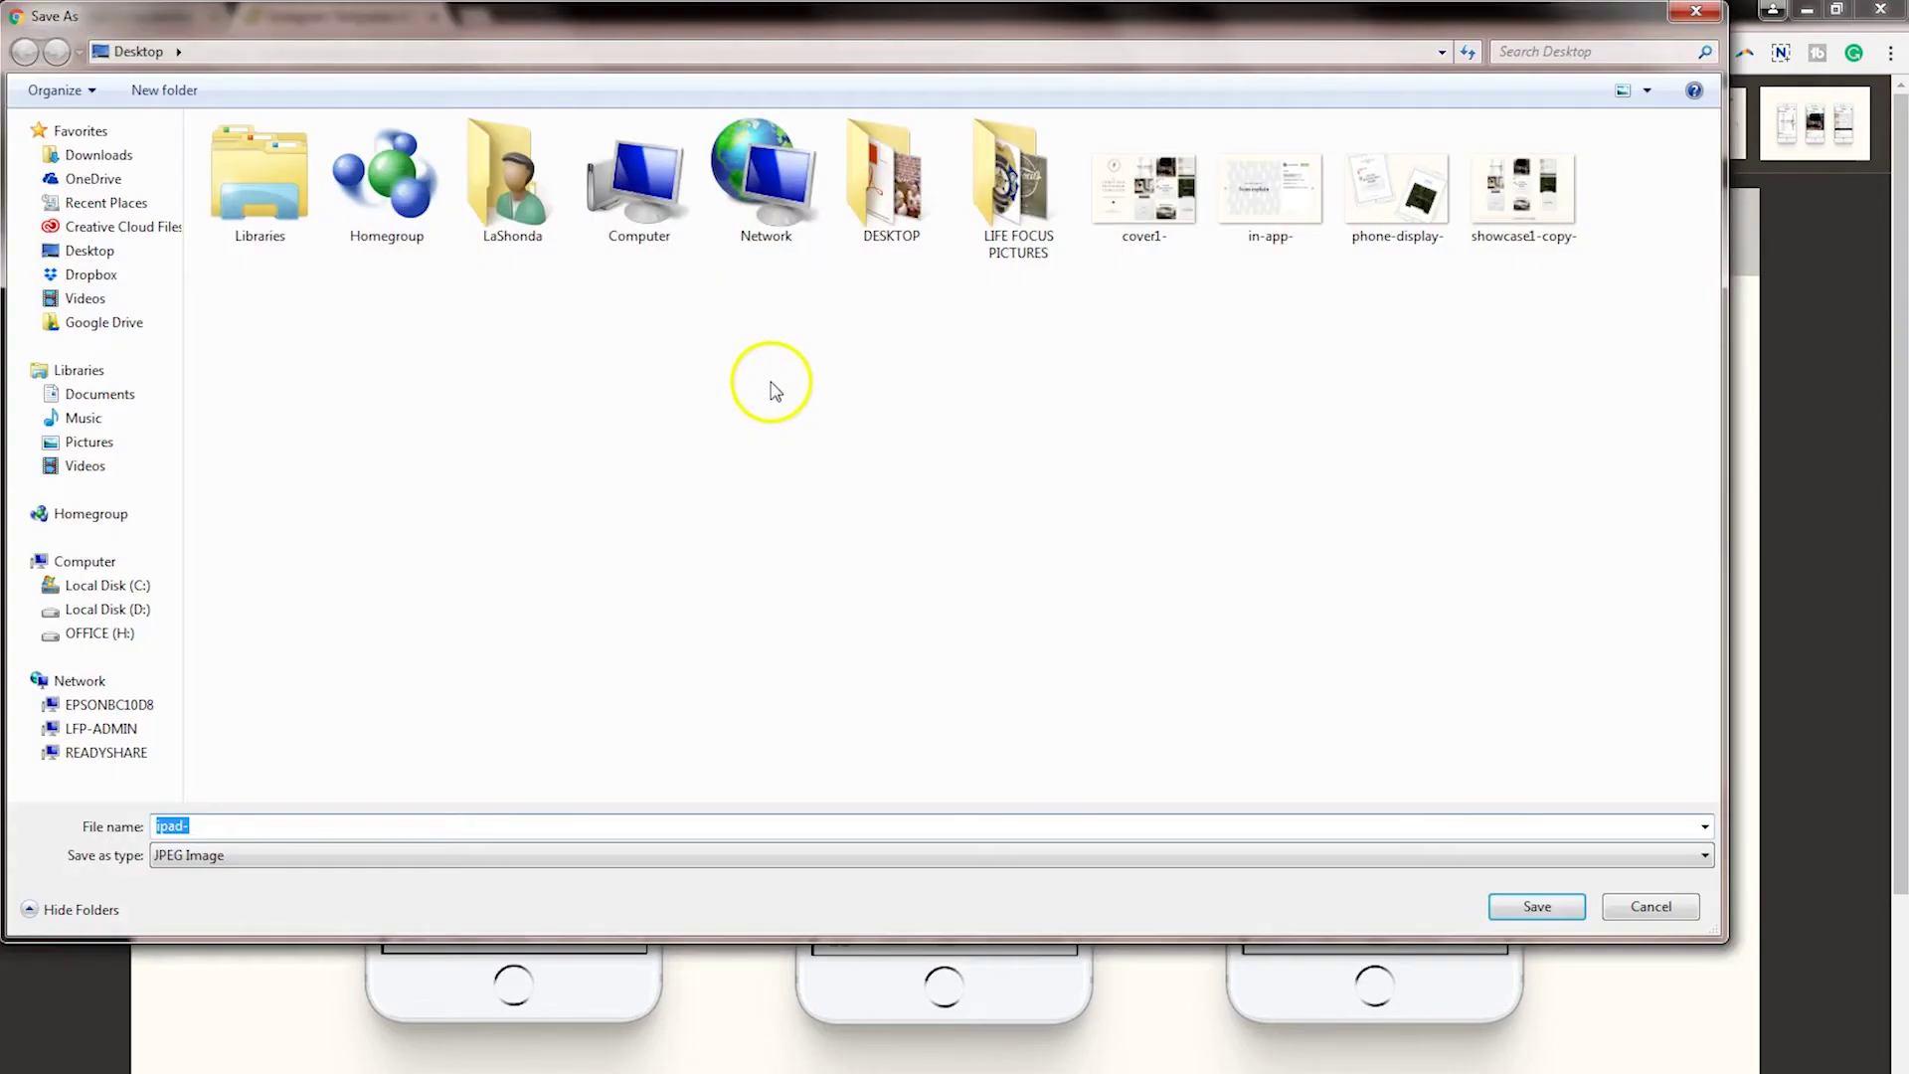
{"action": "left_click", "coordinate": [1571, 913]}
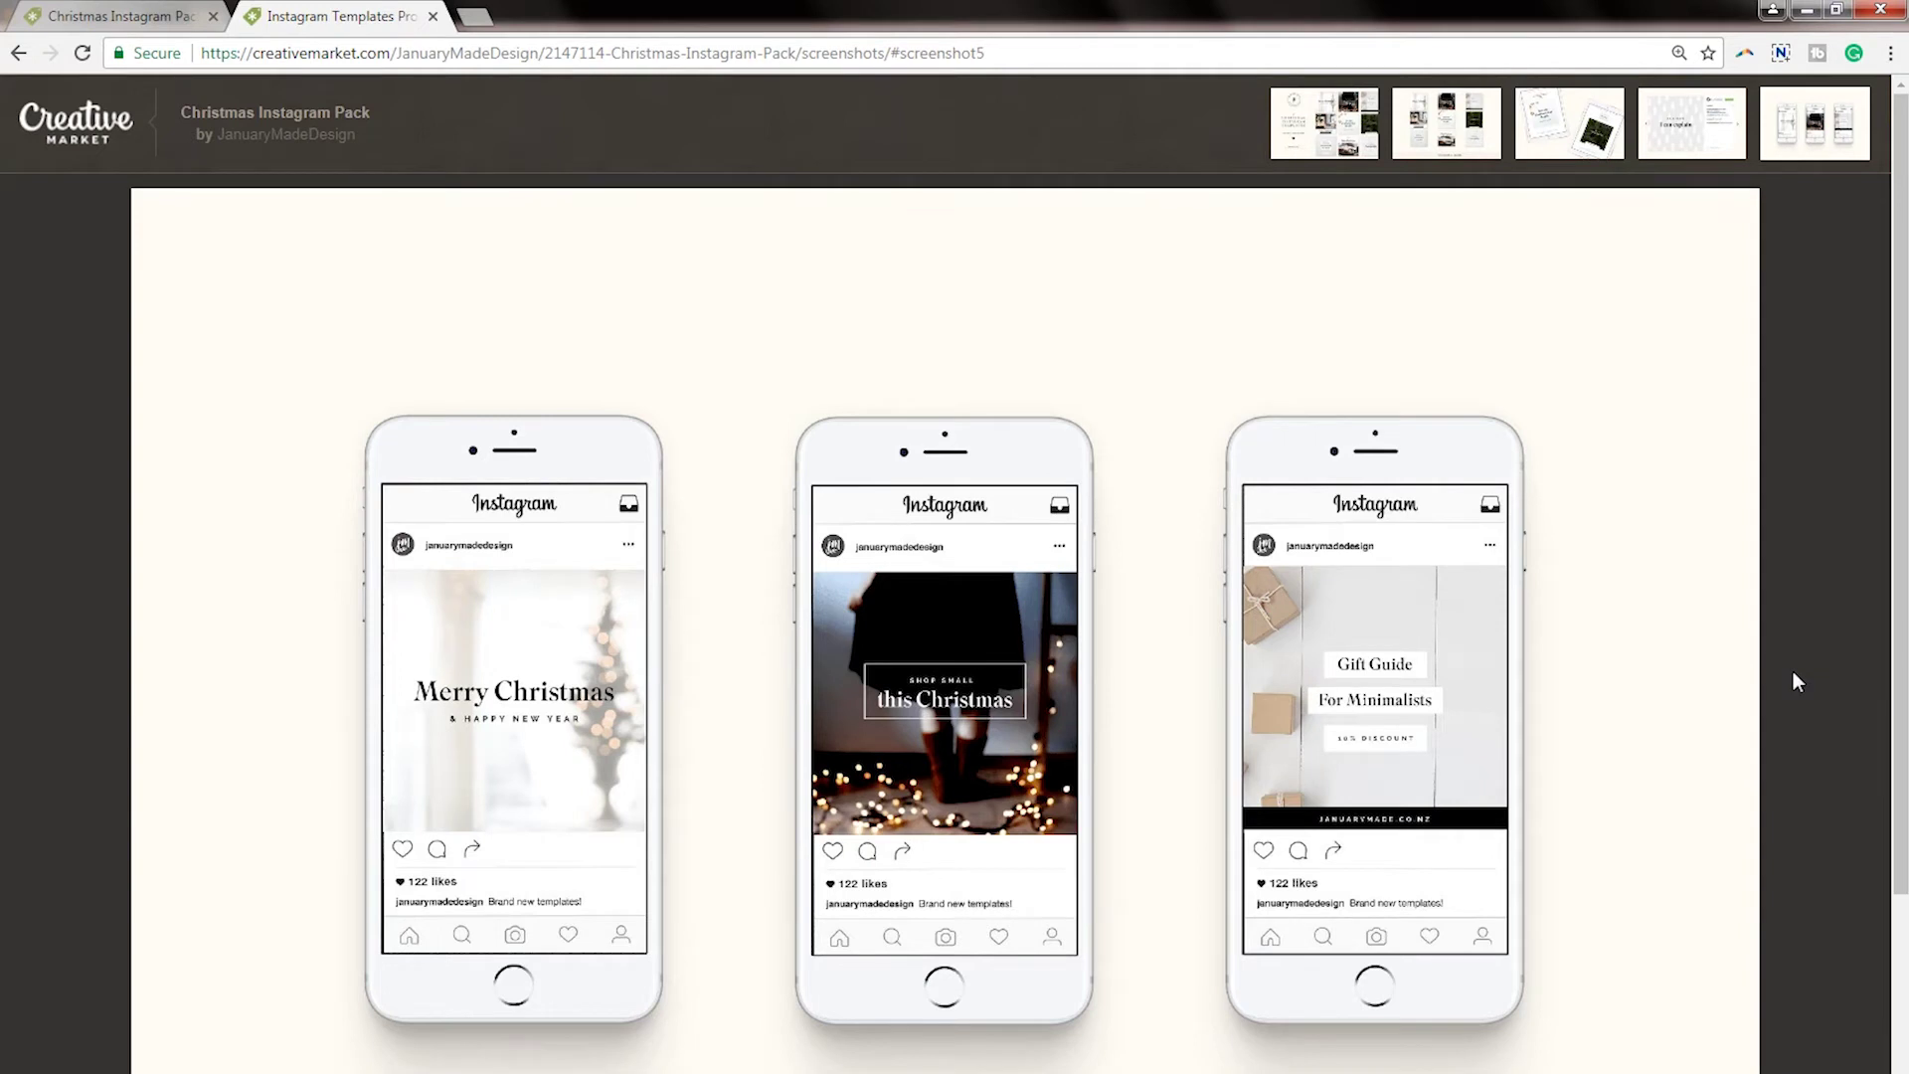
{"action": "left_click", "coordinate": [475, 16]}
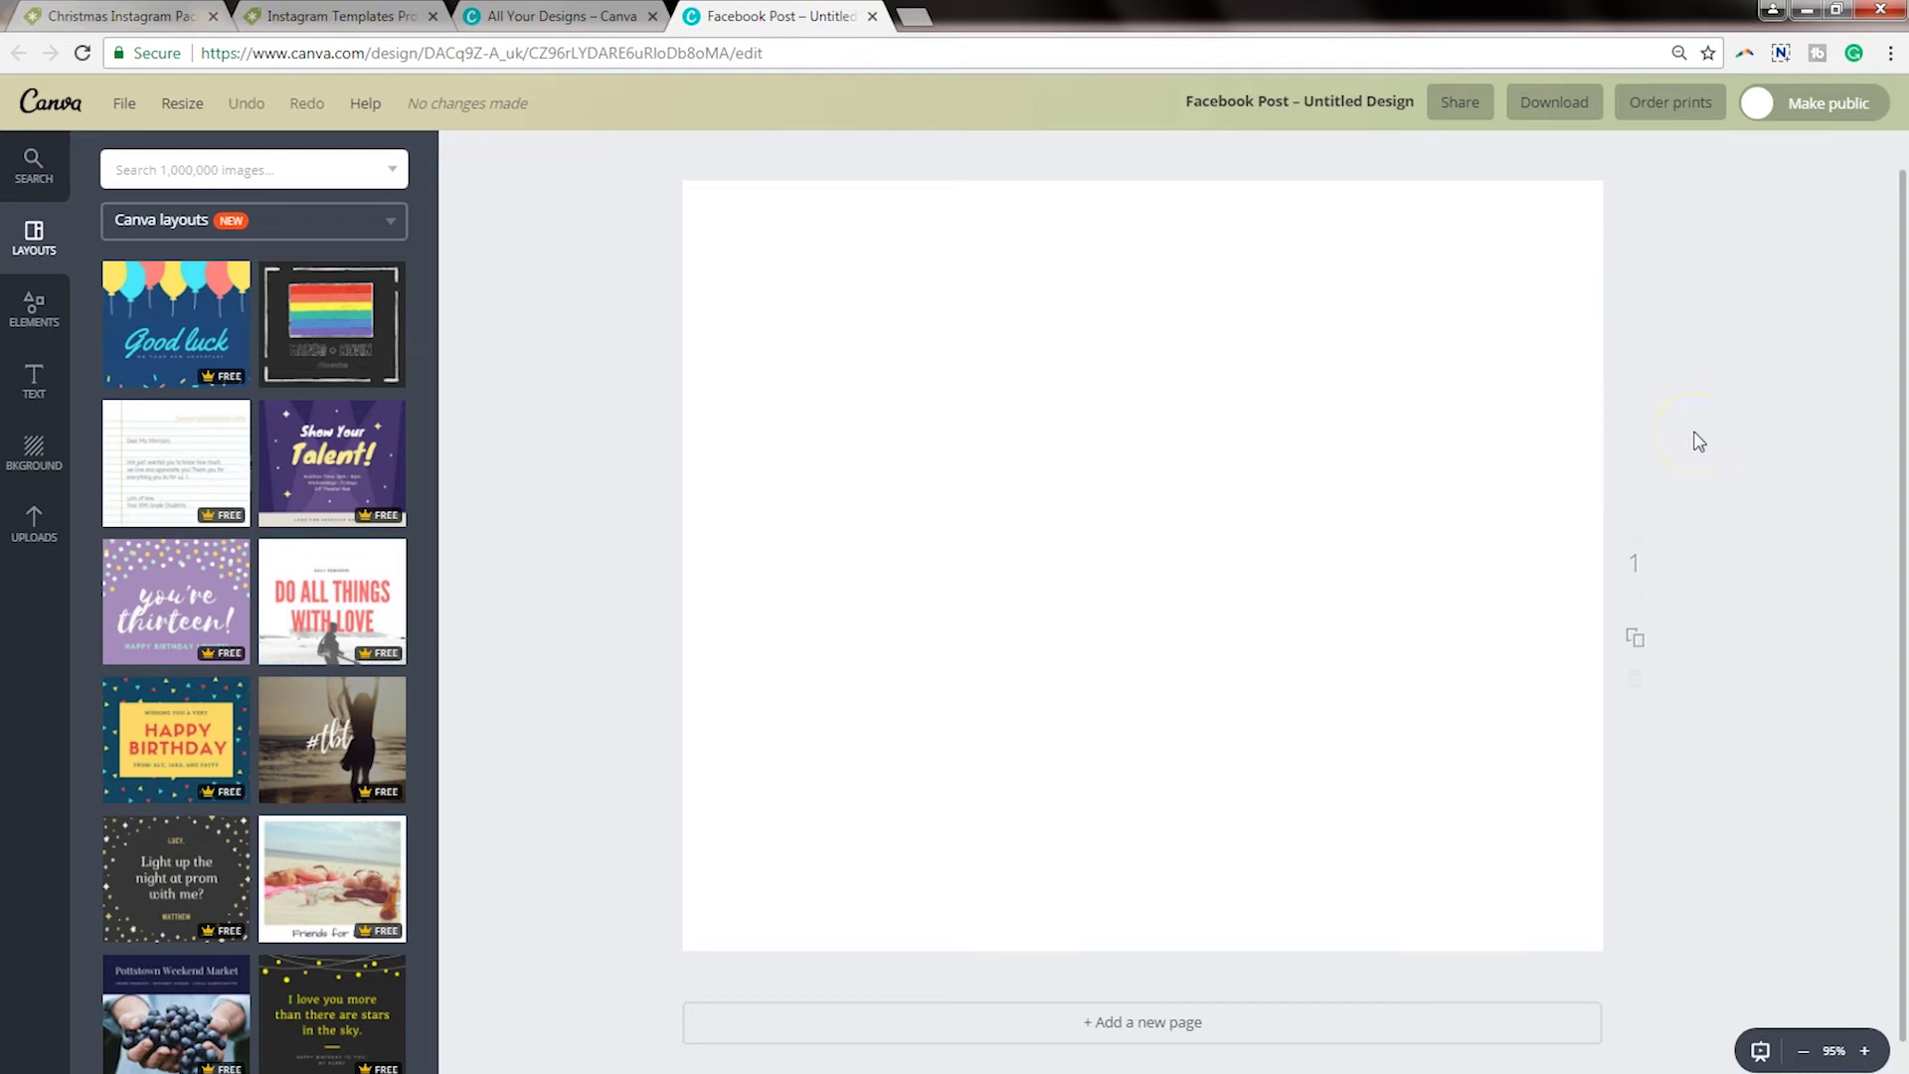
Duplicate the blank page repeatedly to create pages 2 through 6, then scroll back to the top
{"action": "left_click", "coordinate": [1636, 637]}
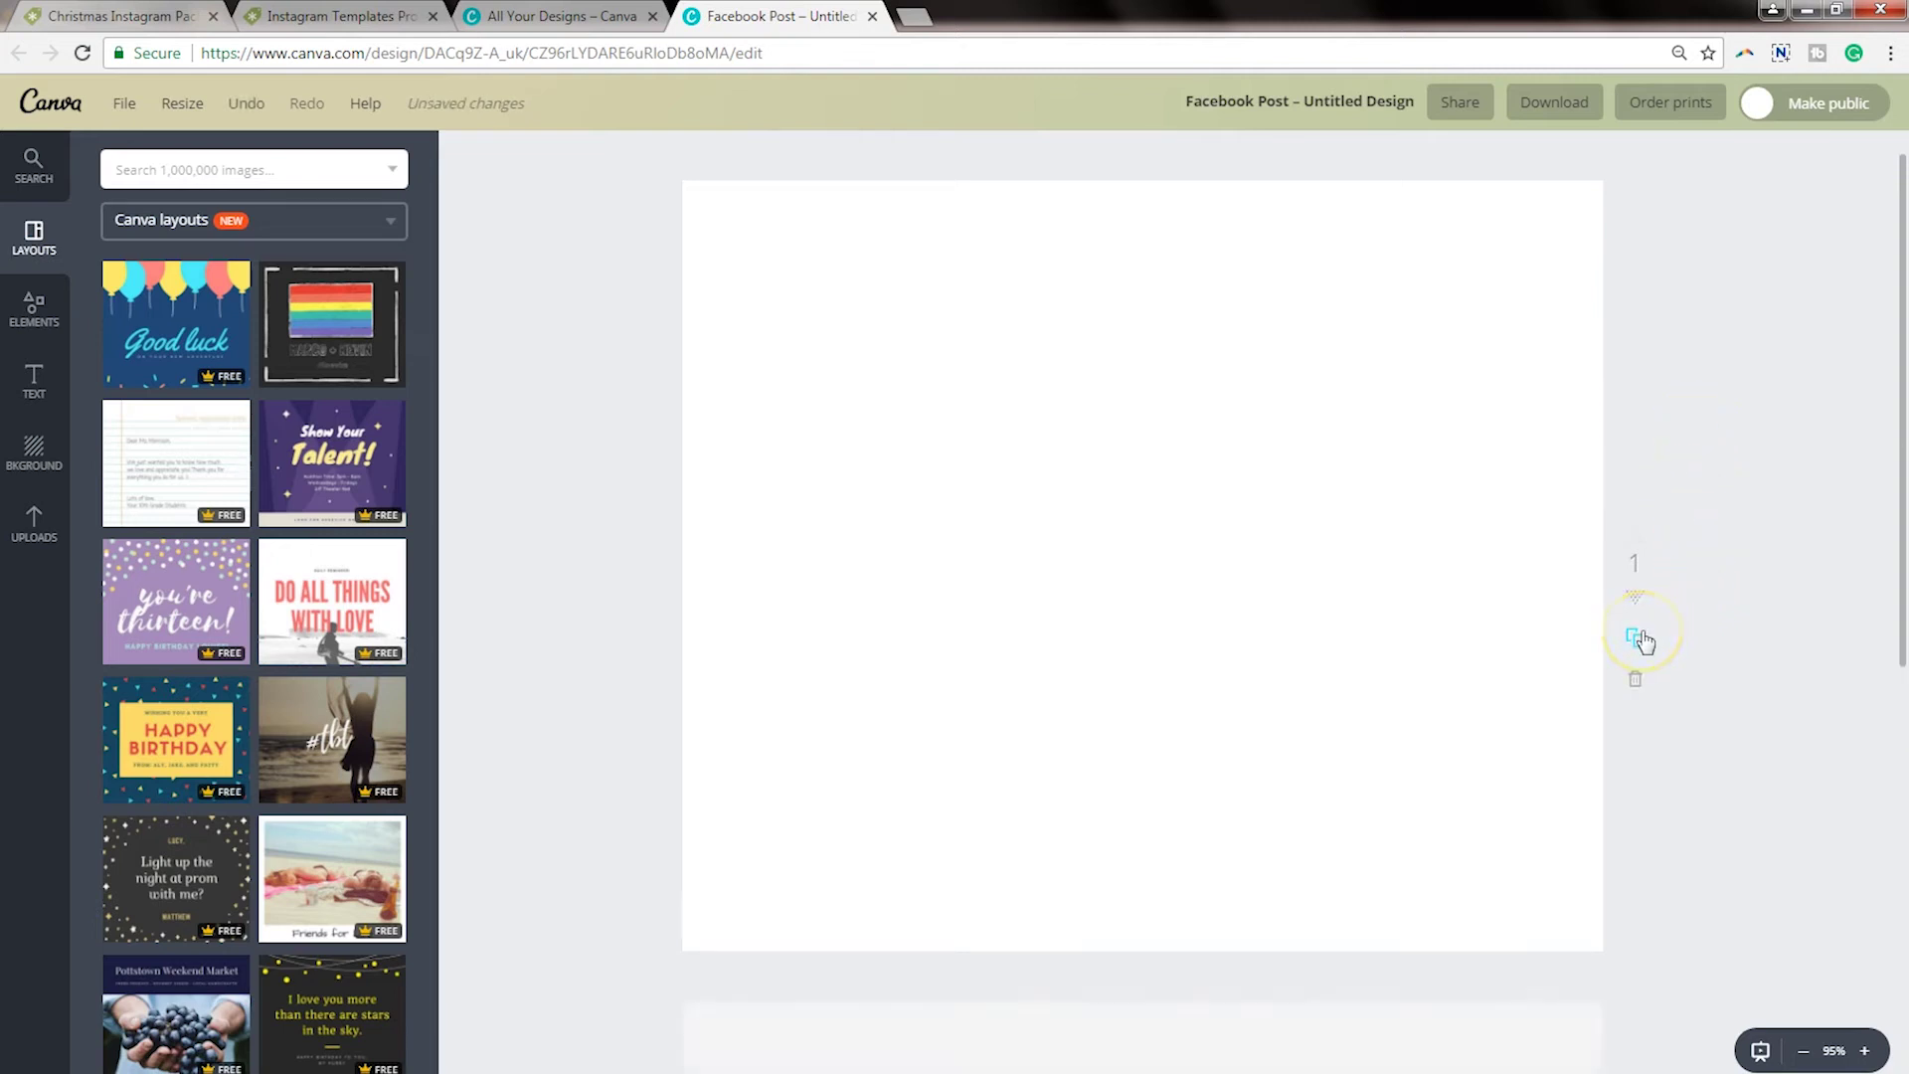
{"action": "left_click", "coordinate": [1637, 666]}
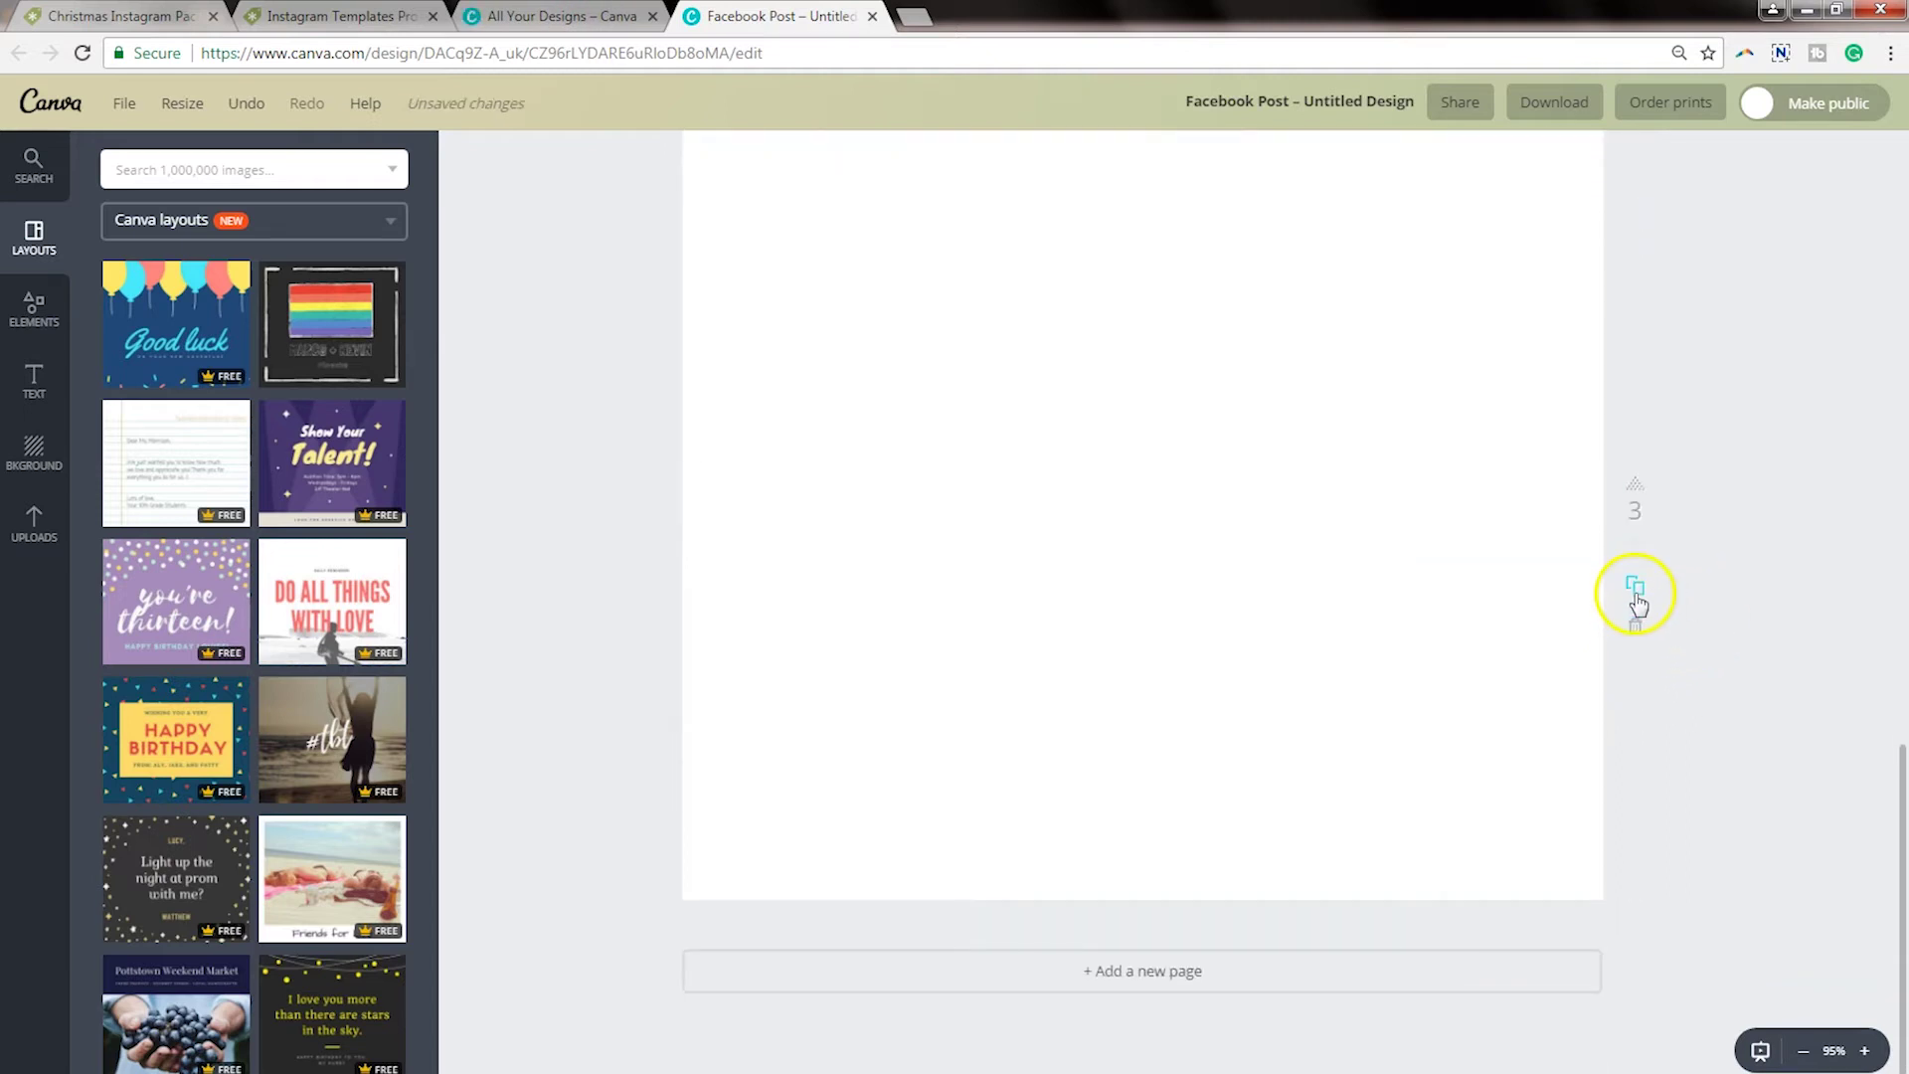
{"action": "left_click", "coordinate": [1637, 602]}
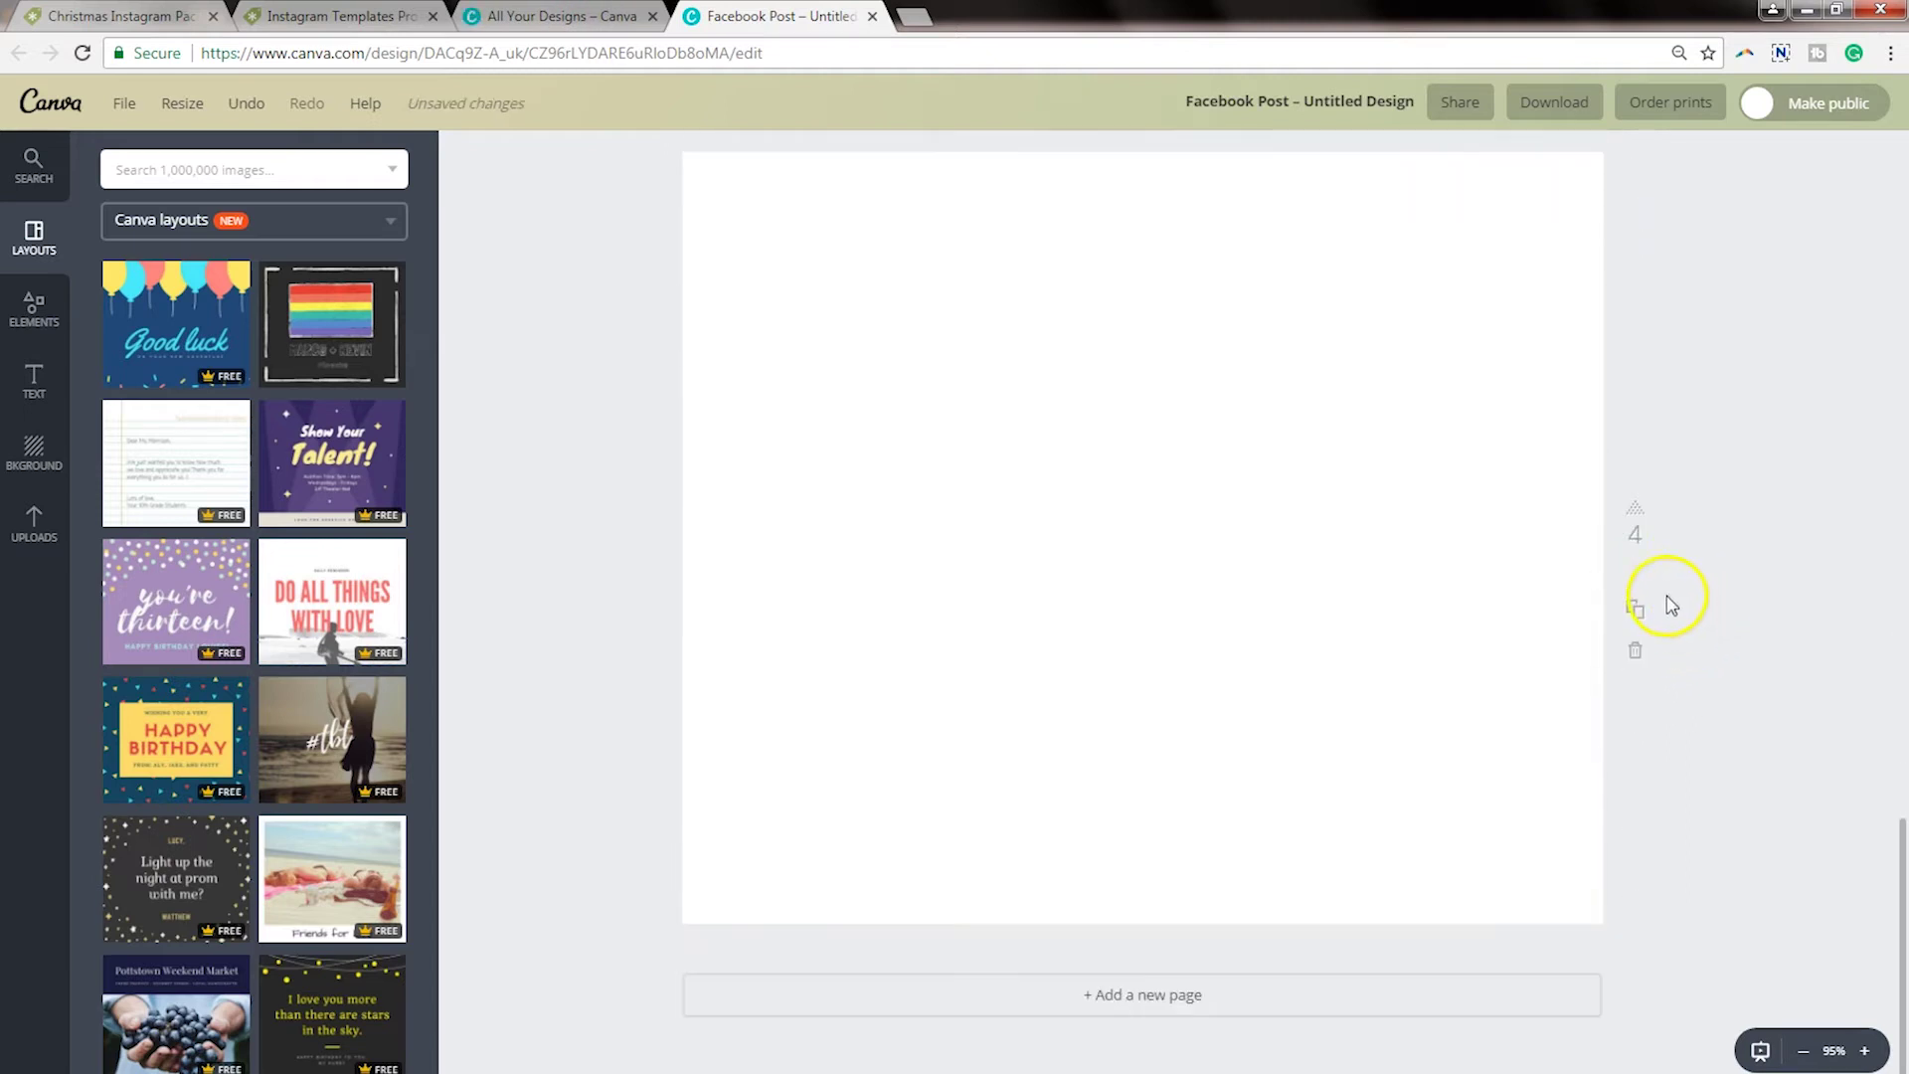
{"action": "left_click", "coordinate": [1633, 608]}
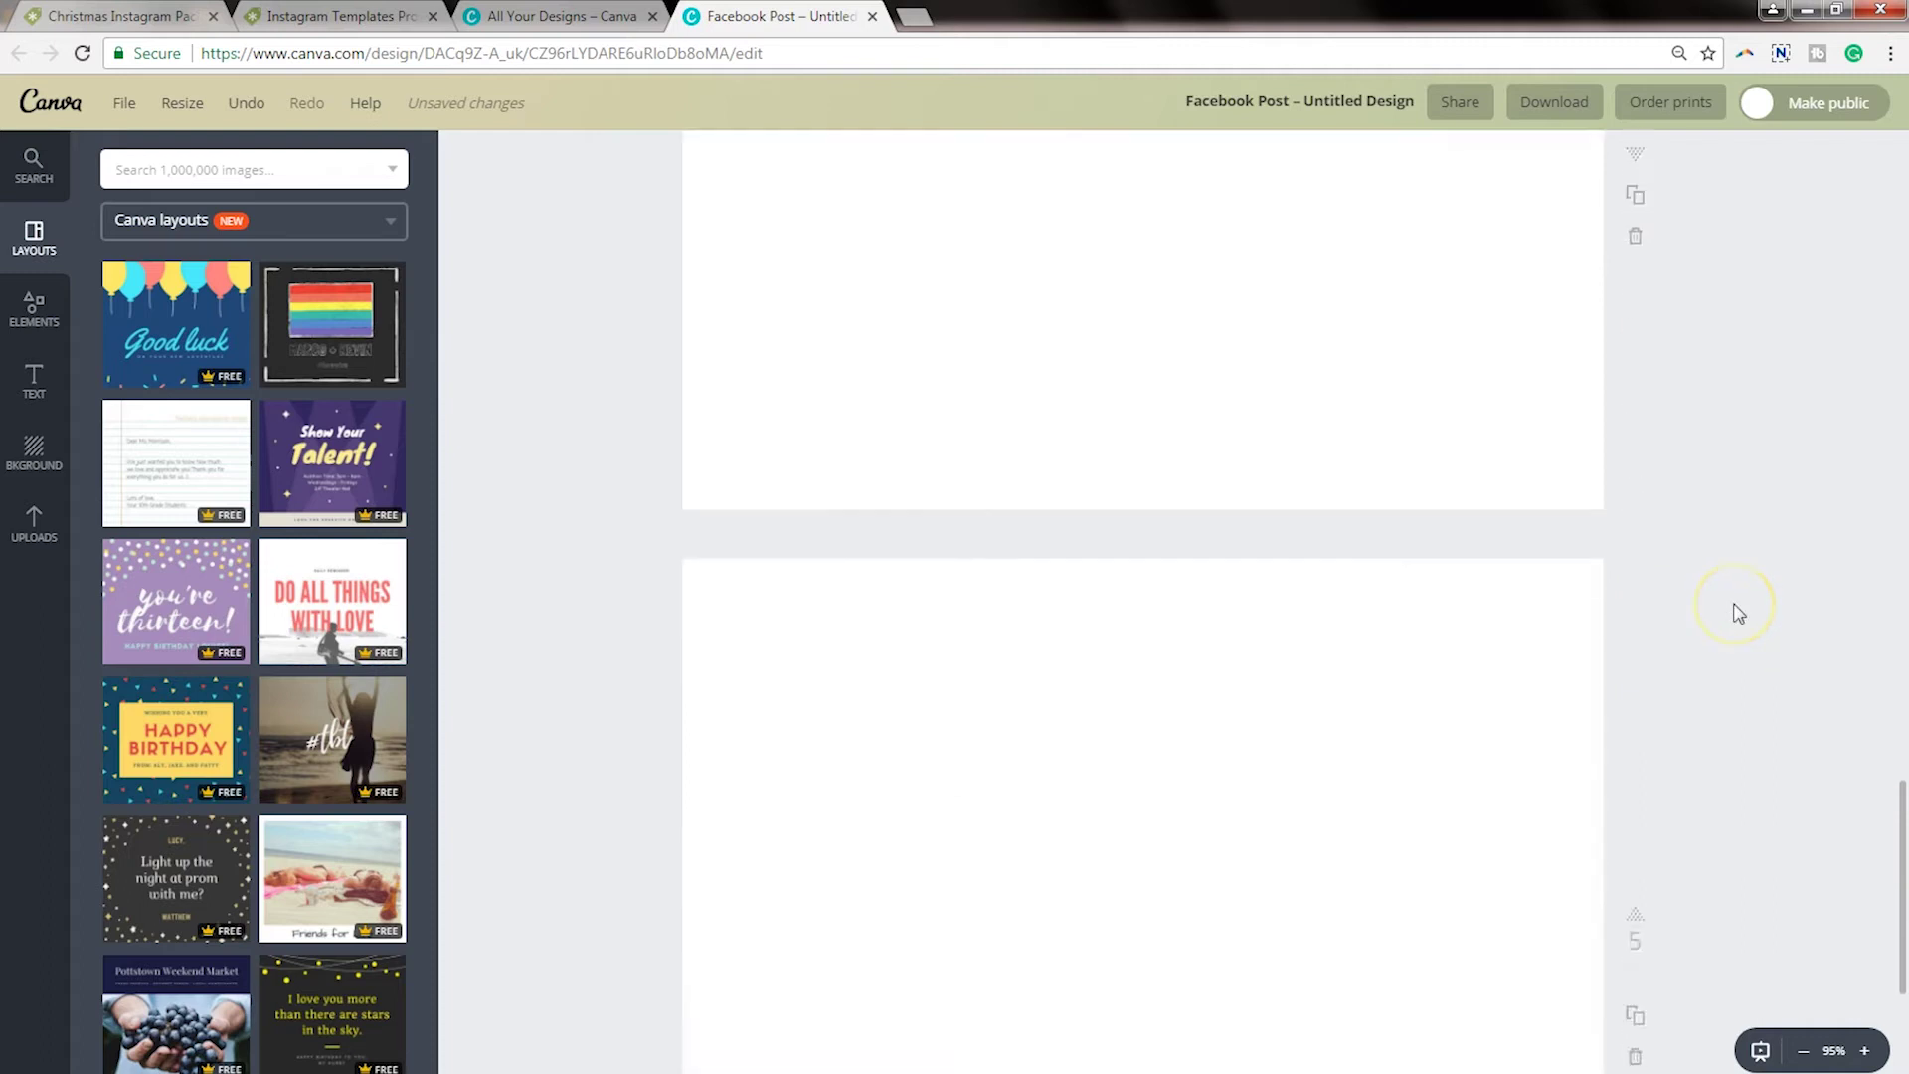
{"action": "left_click", "coordinate": [1634, 587]}
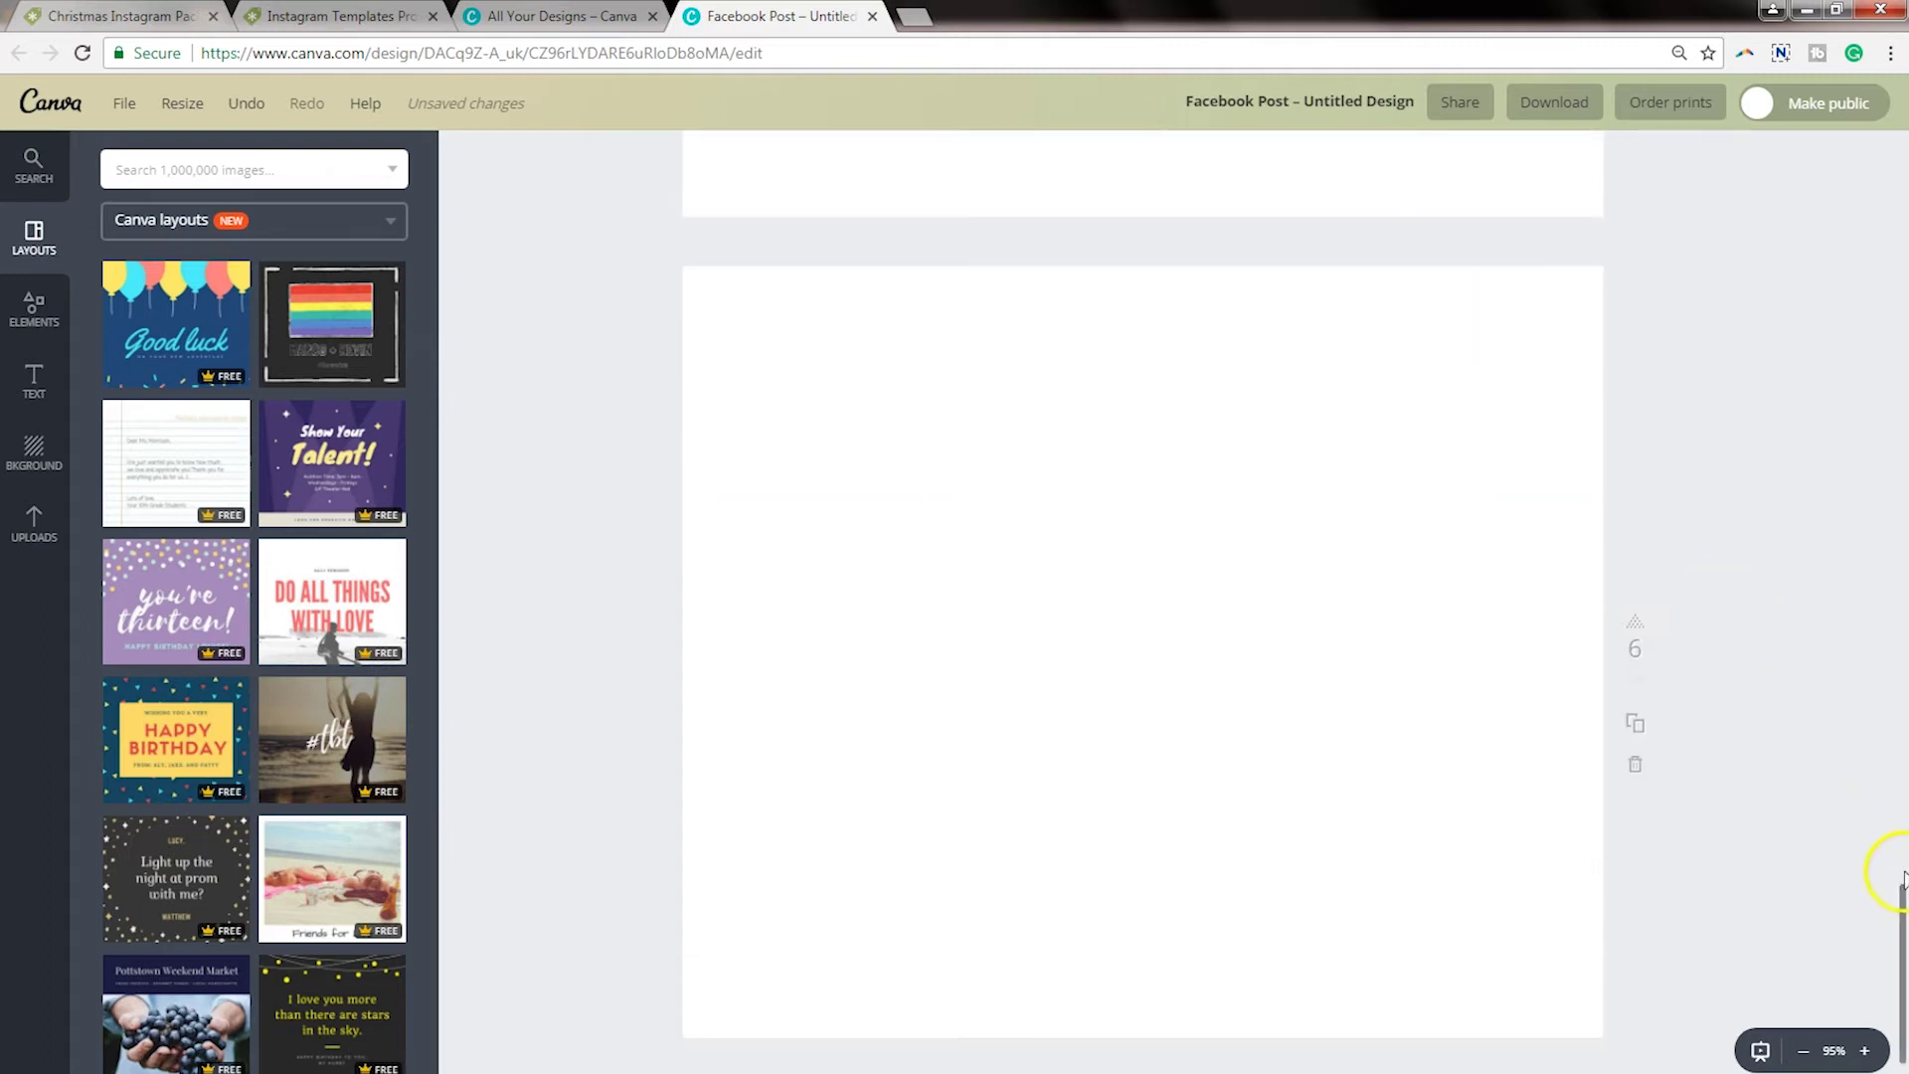
{"action": "left_click_drag", "start_coordinate": [1903, 880], "coordinate": [1879, 179]}
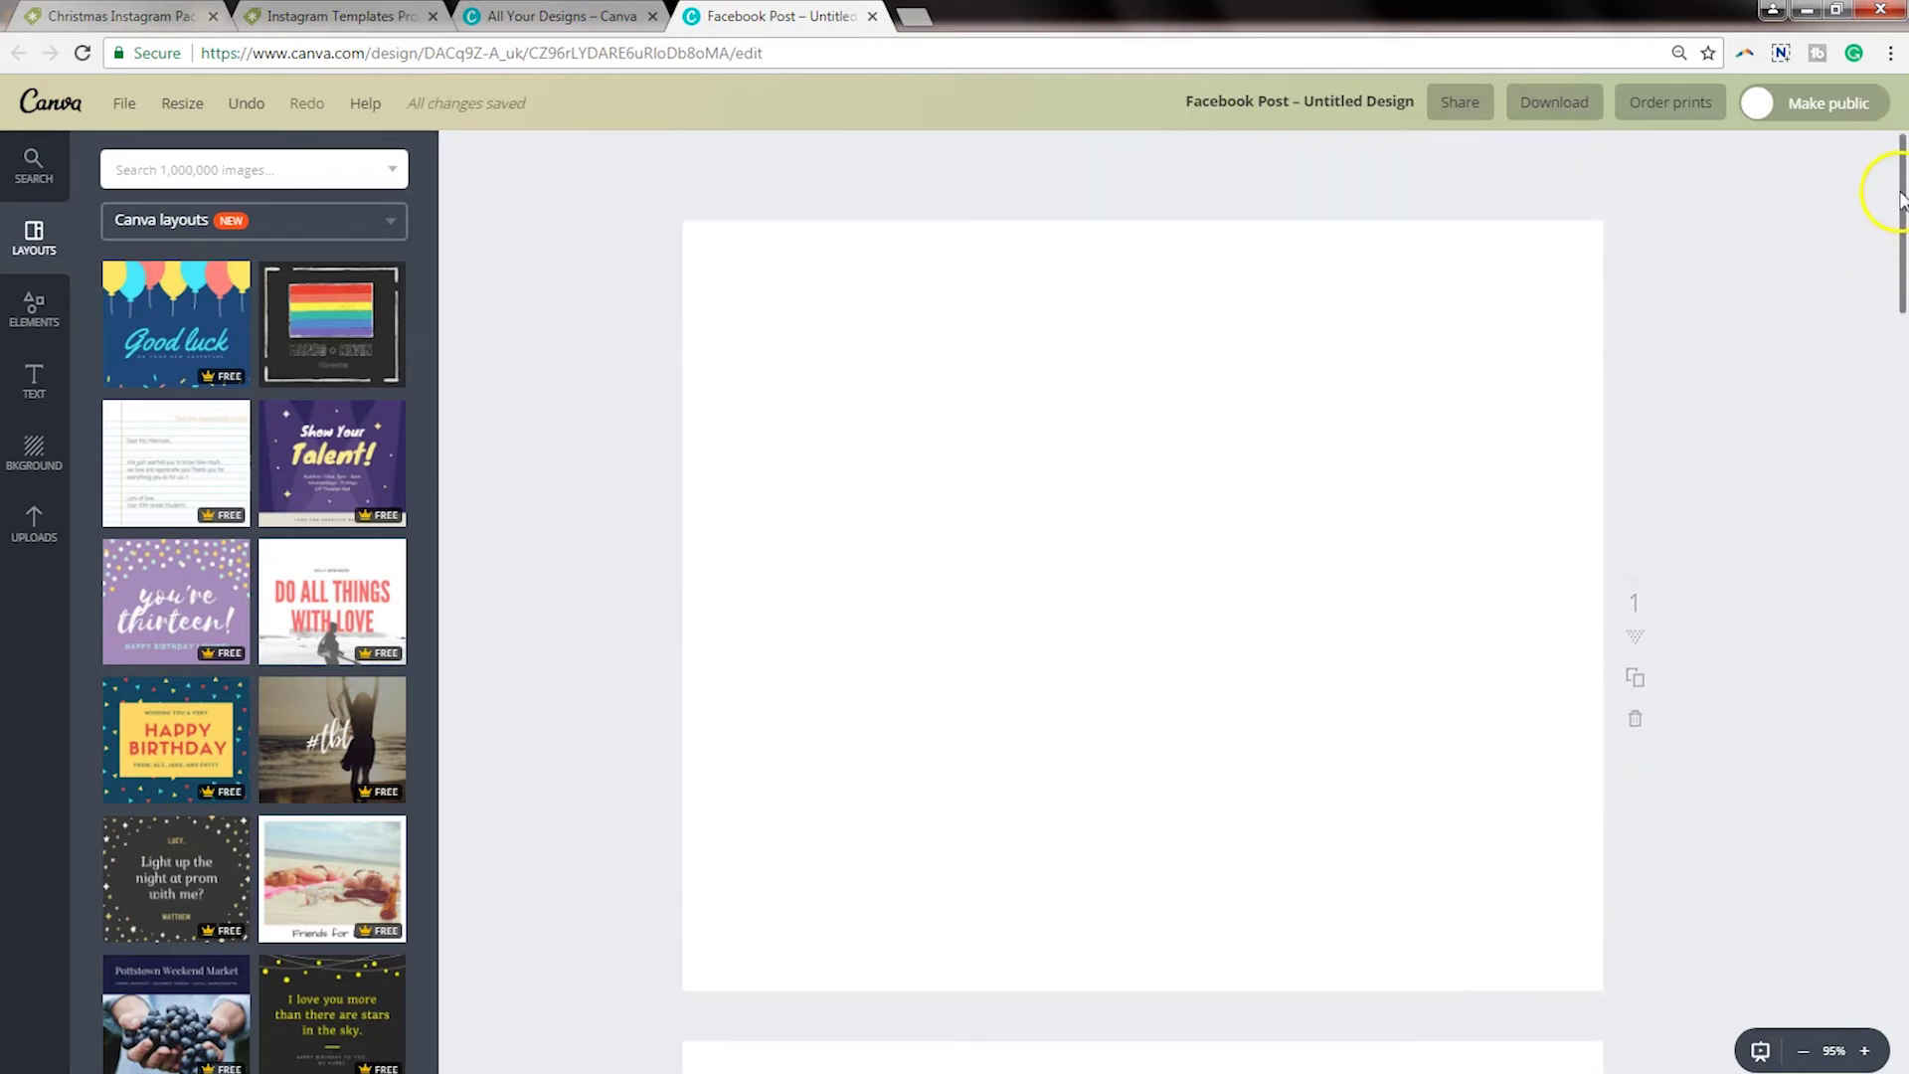
Upload the cover1, in-app, ipad, phone-display and showcase1-copy images from the Desktop
{"action": "left_click", "coordinate": [8, 545]}
{"action": "left_click", "coordinate": [153, 402]}
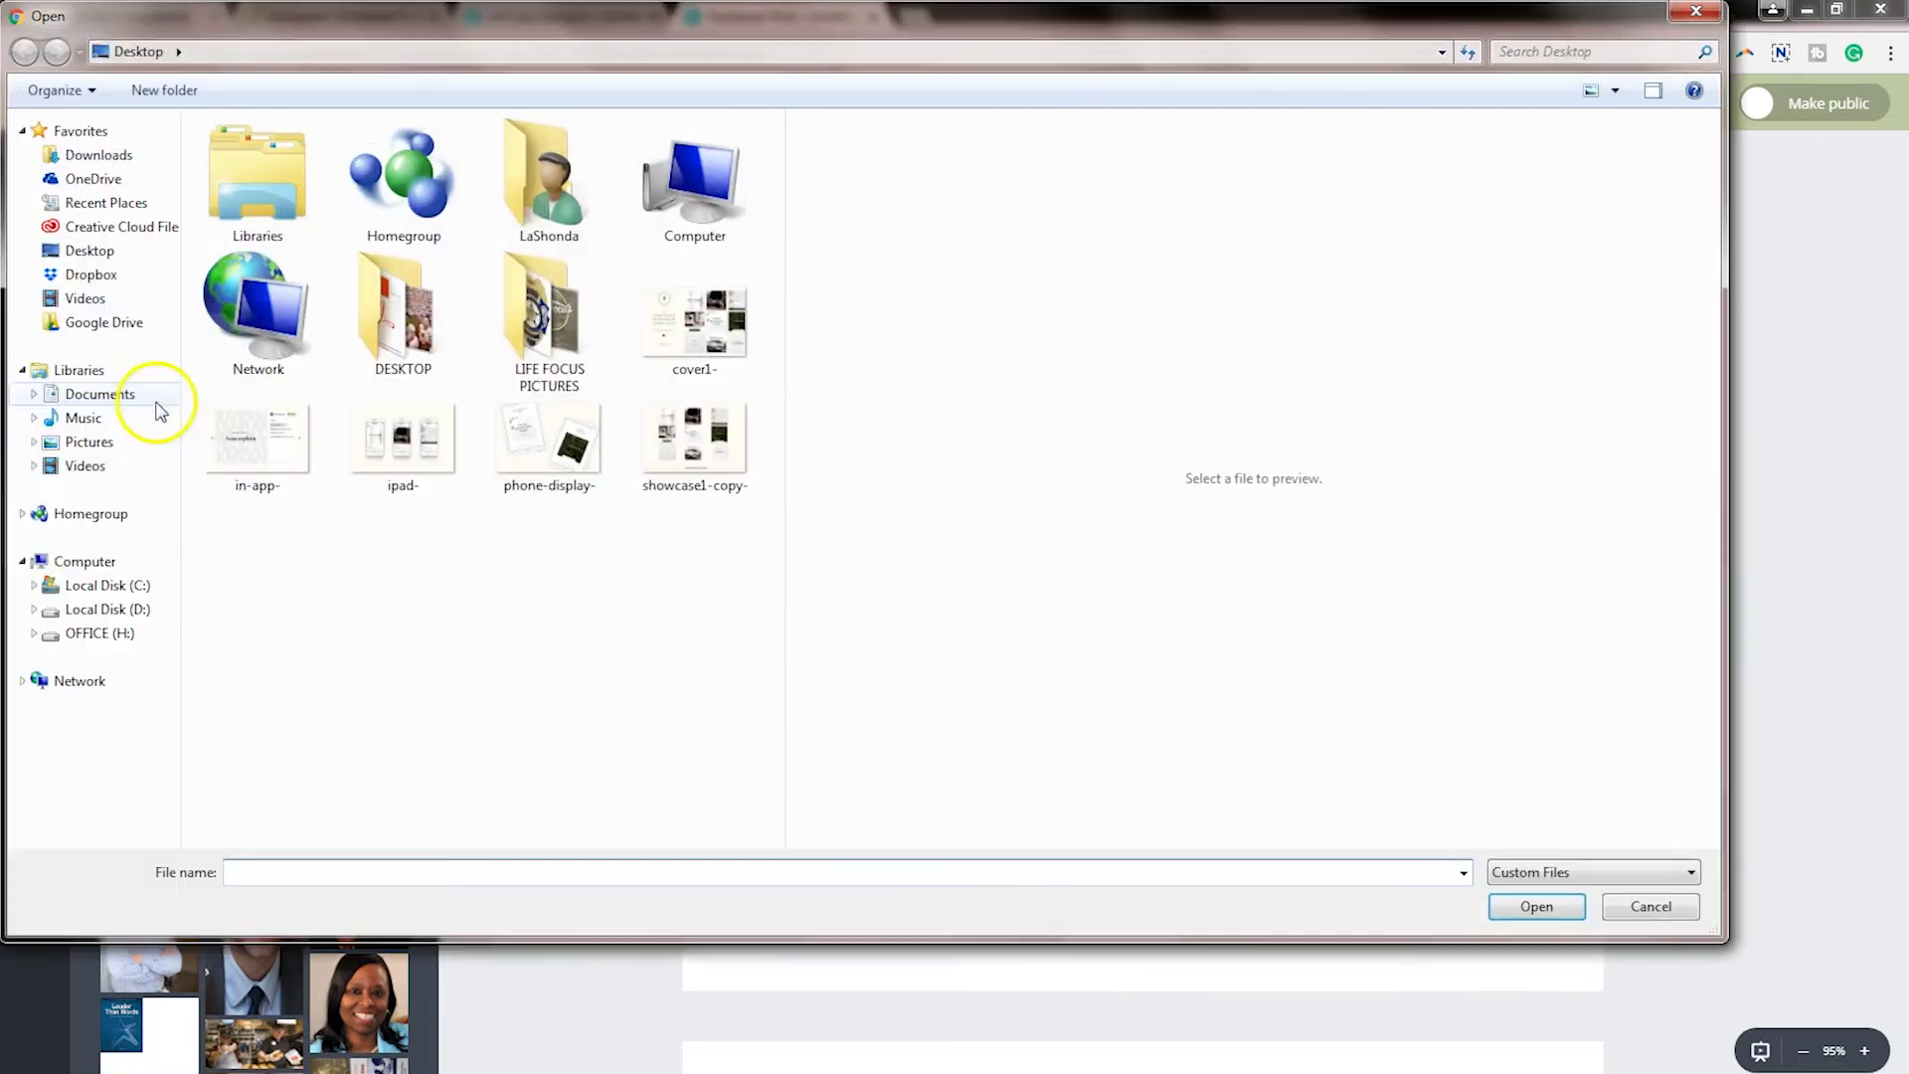
{"action": "left_click", "coordinate": [694, 321]}
{"action": "left_click", "coordinate": [256, 448], "text": "ctrl"}
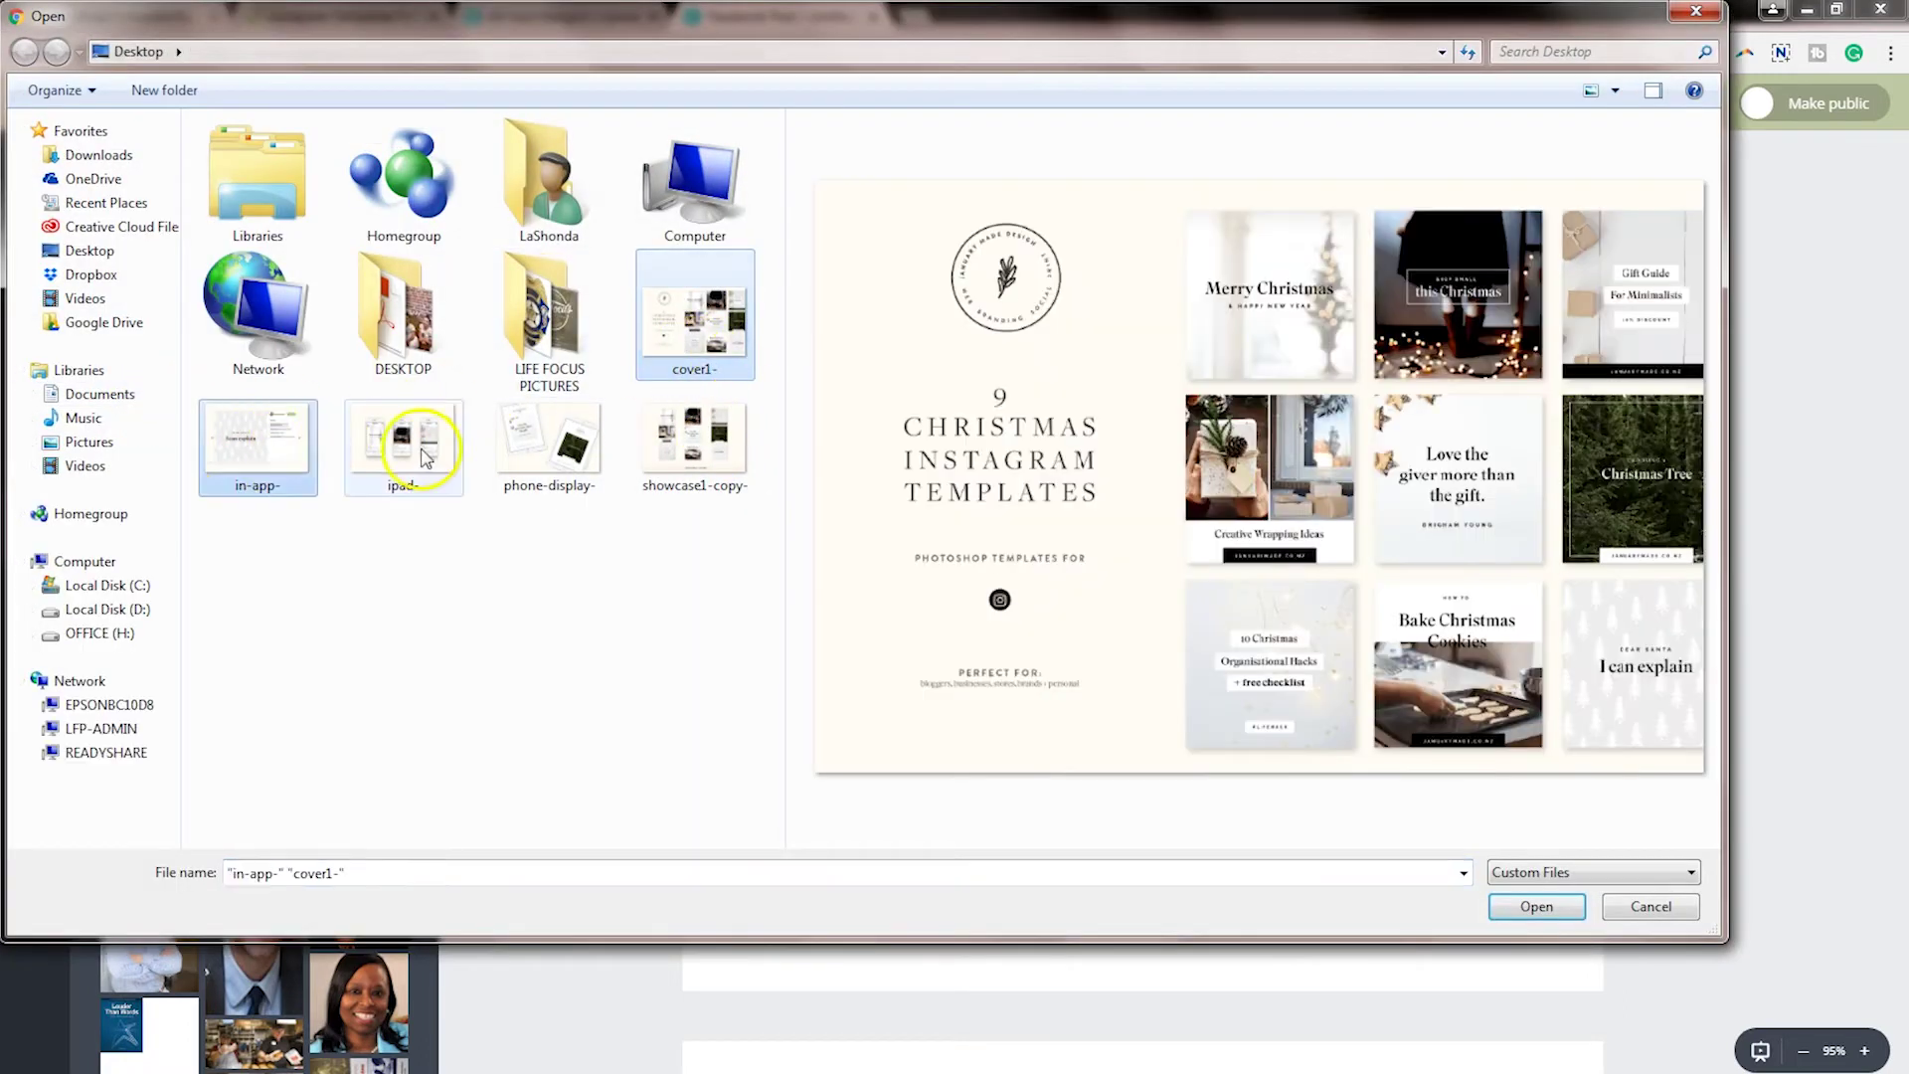
{"action": "left_click", "coordinate": [425, 458], "text": "ctrl"}
{"action": "left_click", "coordinate": [553, 445], "text": "ctrl"}
{"action": "left_click", "coordinate": [711, 443], "text": "ctrl"}
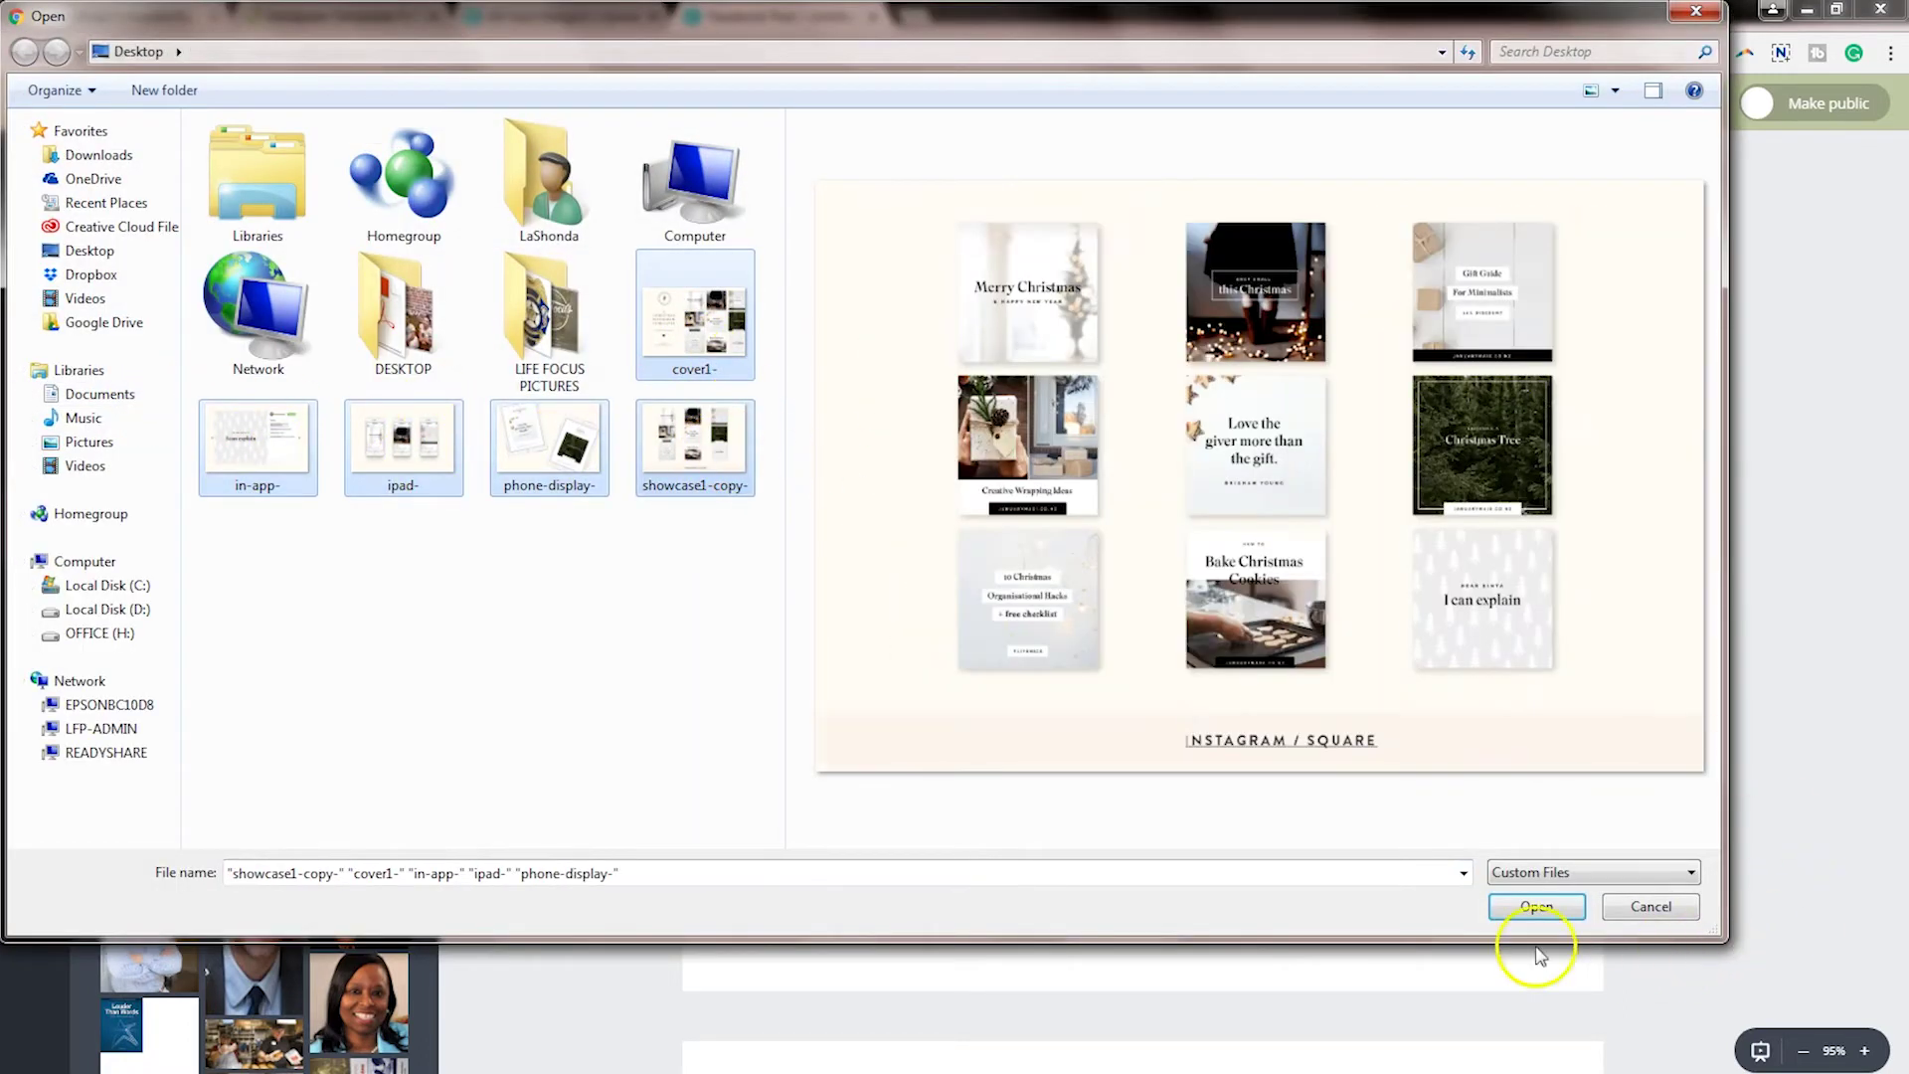
{"action": "left_click", "coordinate": [1537, 906]}
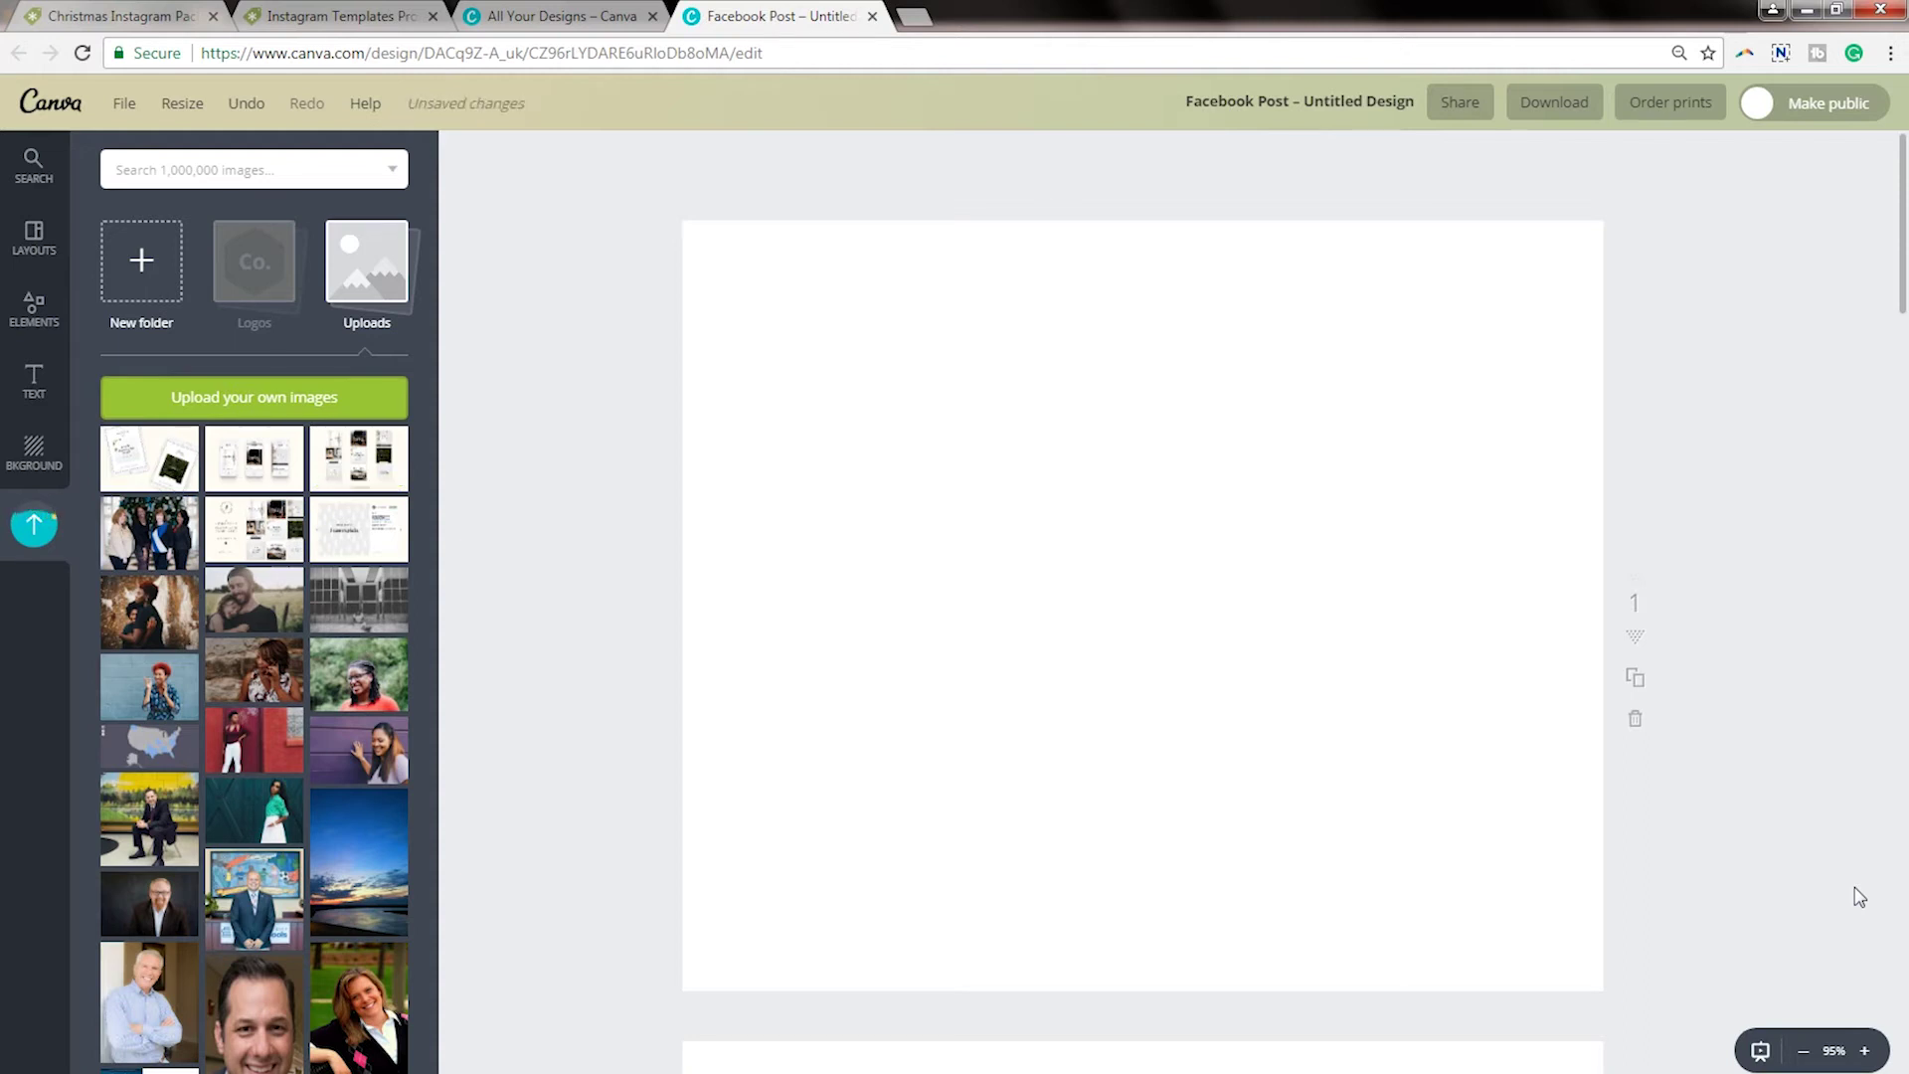
{"action": "left_click", "coordinate": [56, 475]}
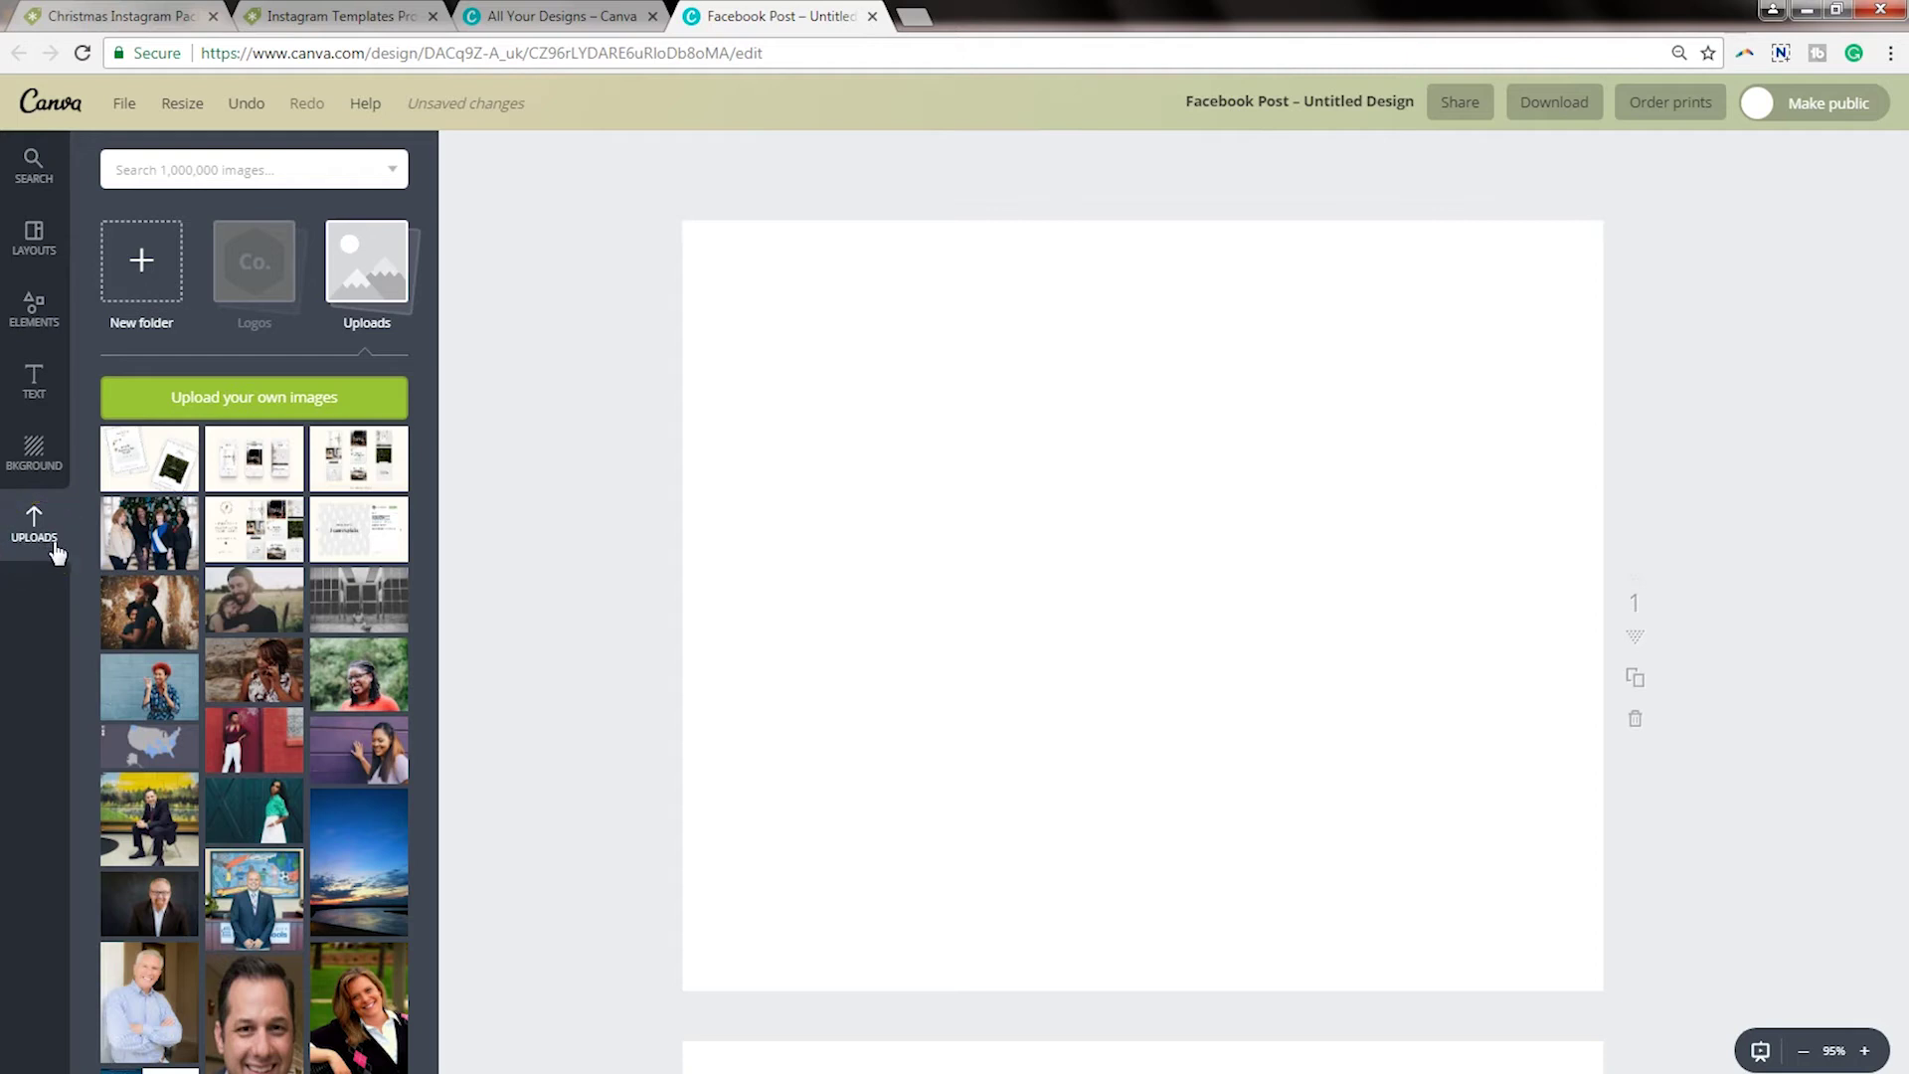
Add the Christmas templates cover image to page 1 and adjust its size and position
{"action": "left_click", "coordinate": [260, 562]}
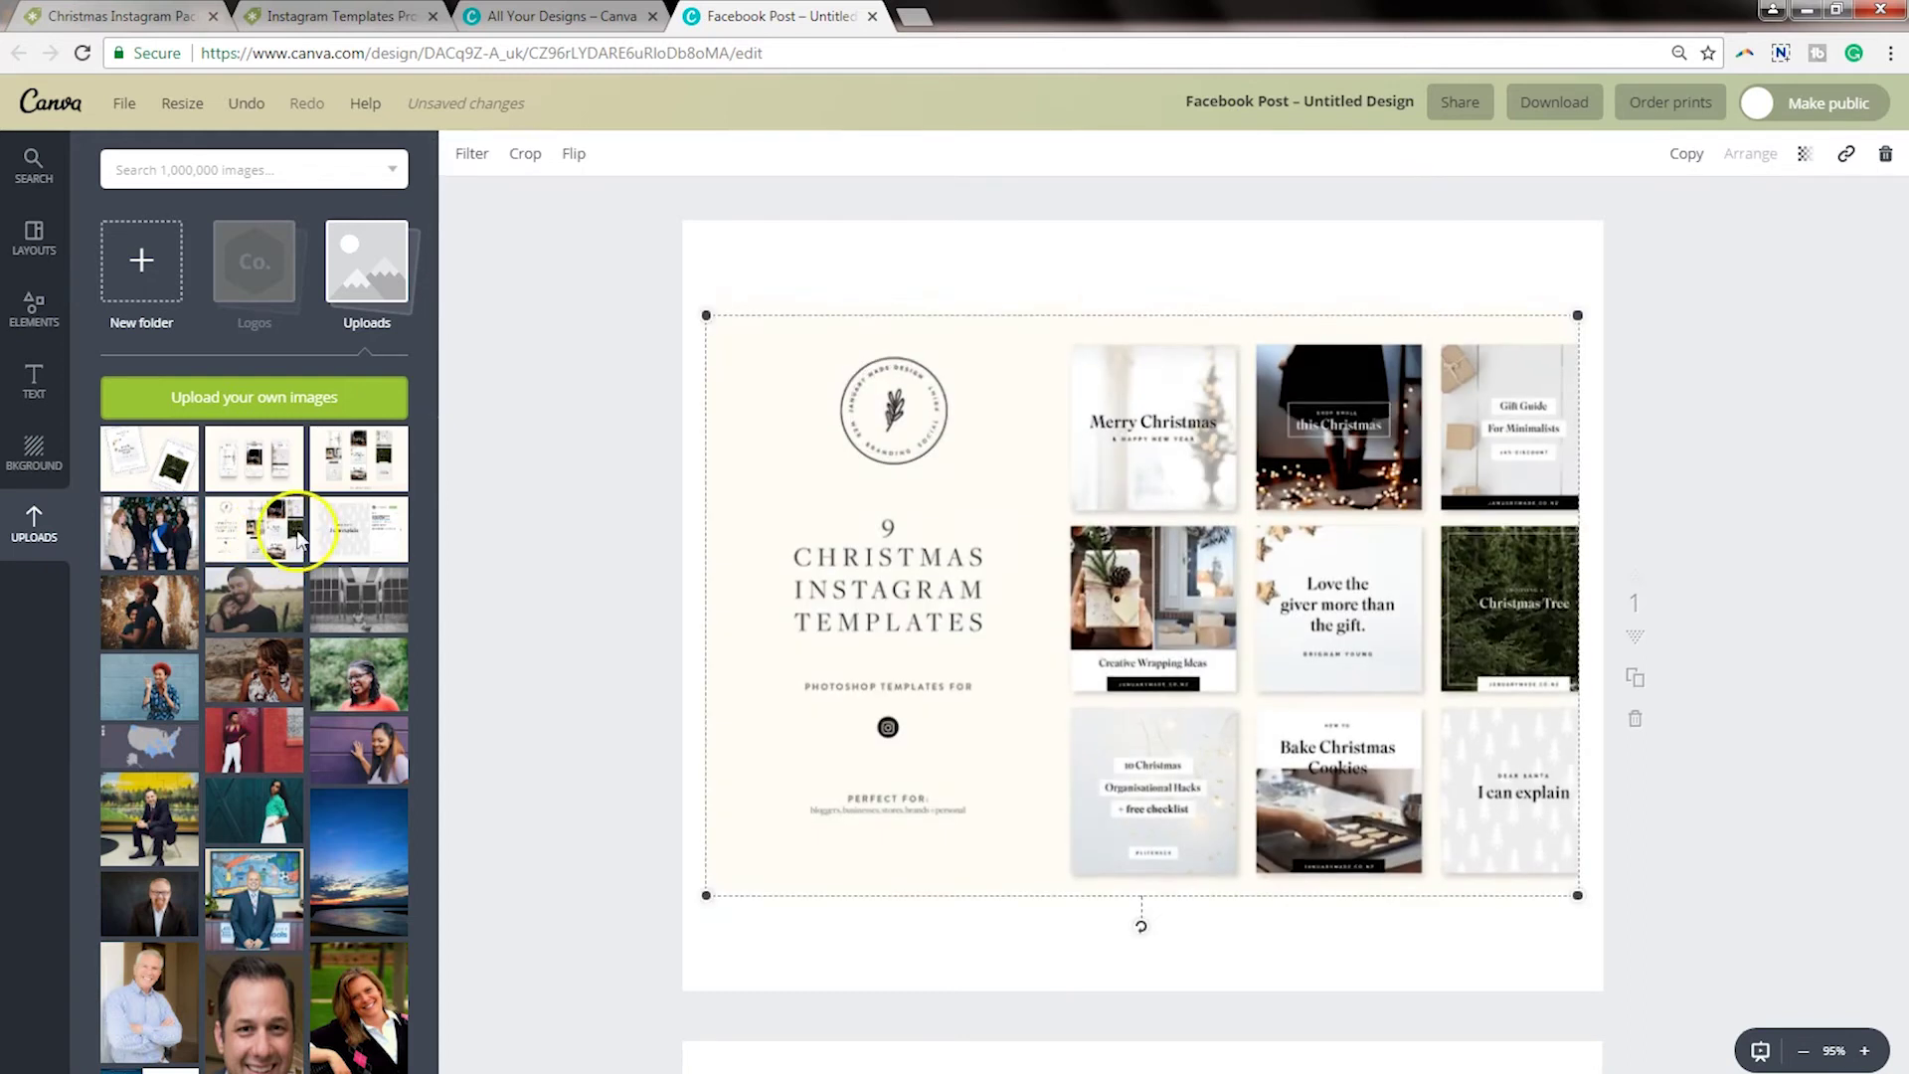
{"action": "left_click_drag", "start_coordinate": [1101, 491], "coordinate": [1081, 490]}
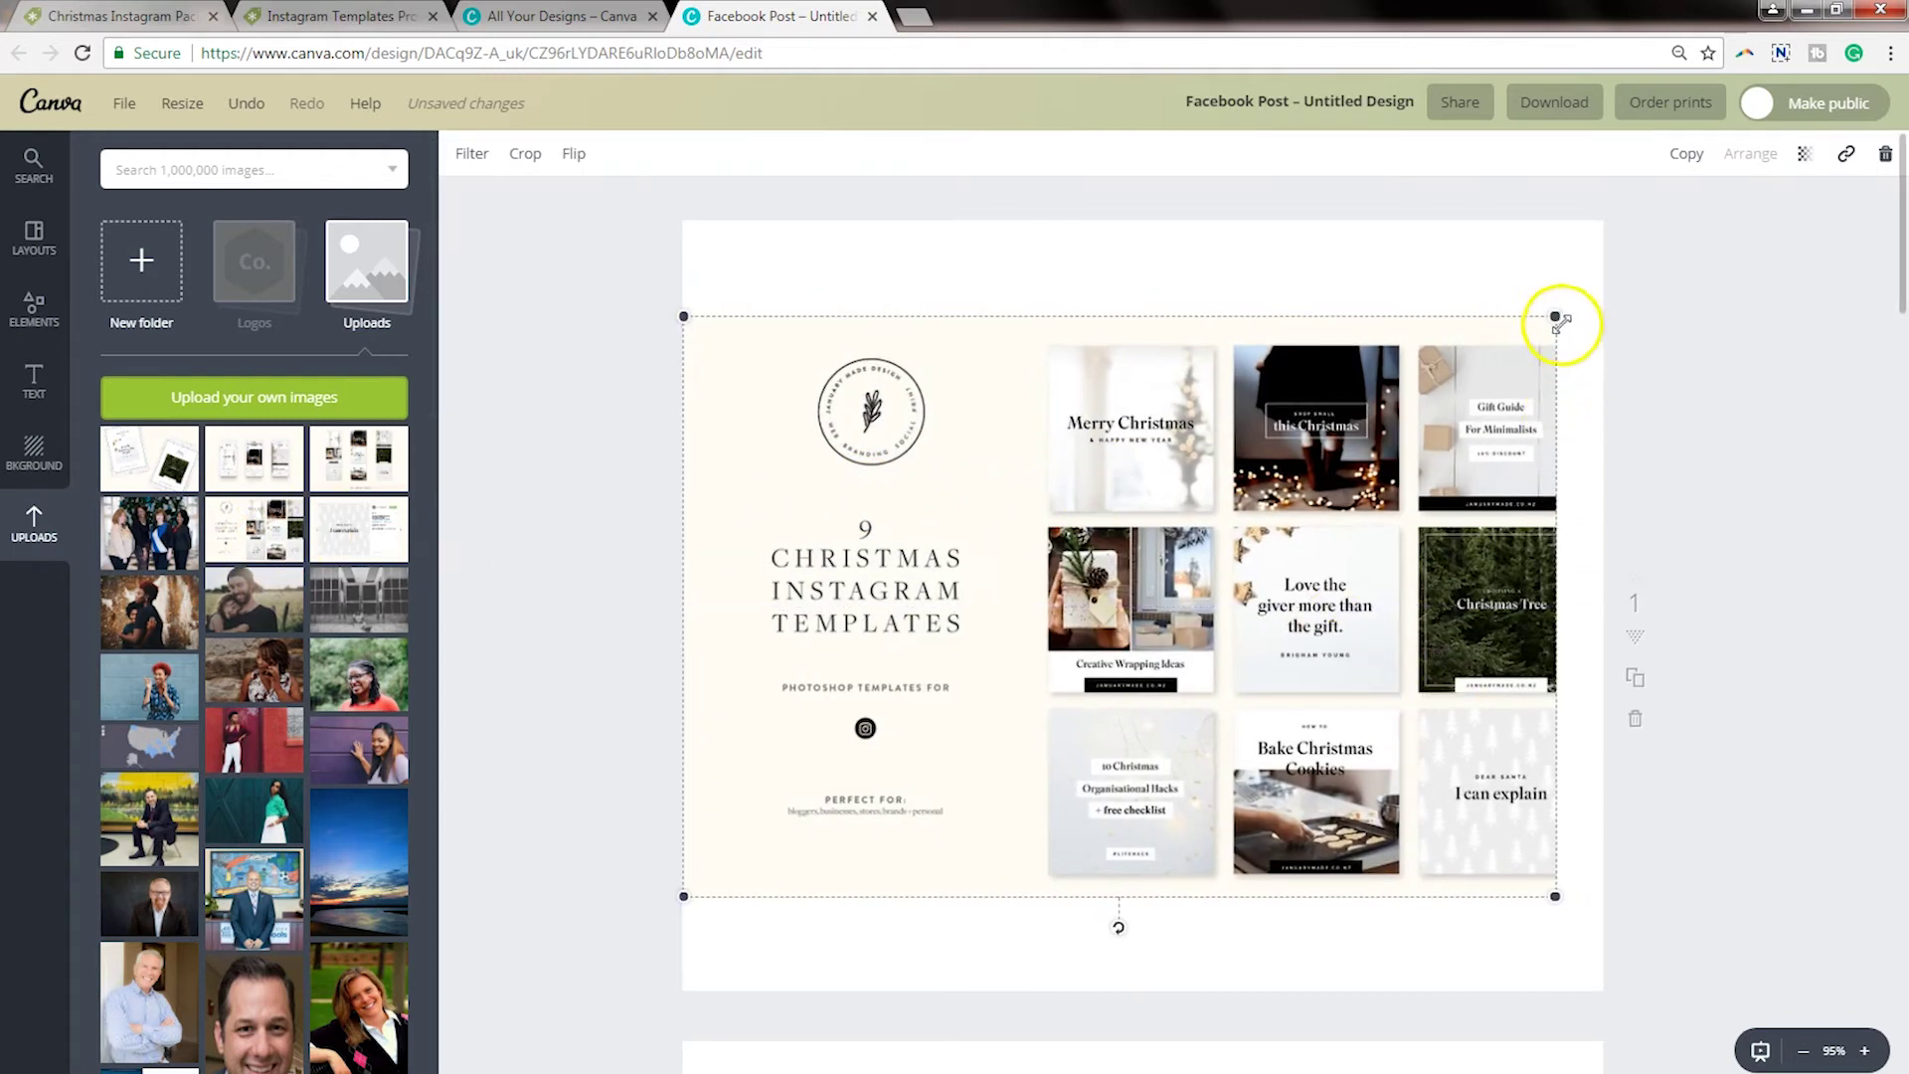
{"action": "left_click_drag", "start_coordinate": [1557, 321], "coordinate": [1606, 298]}
{"action": "left_click", "coordinate": [1721, 392]}
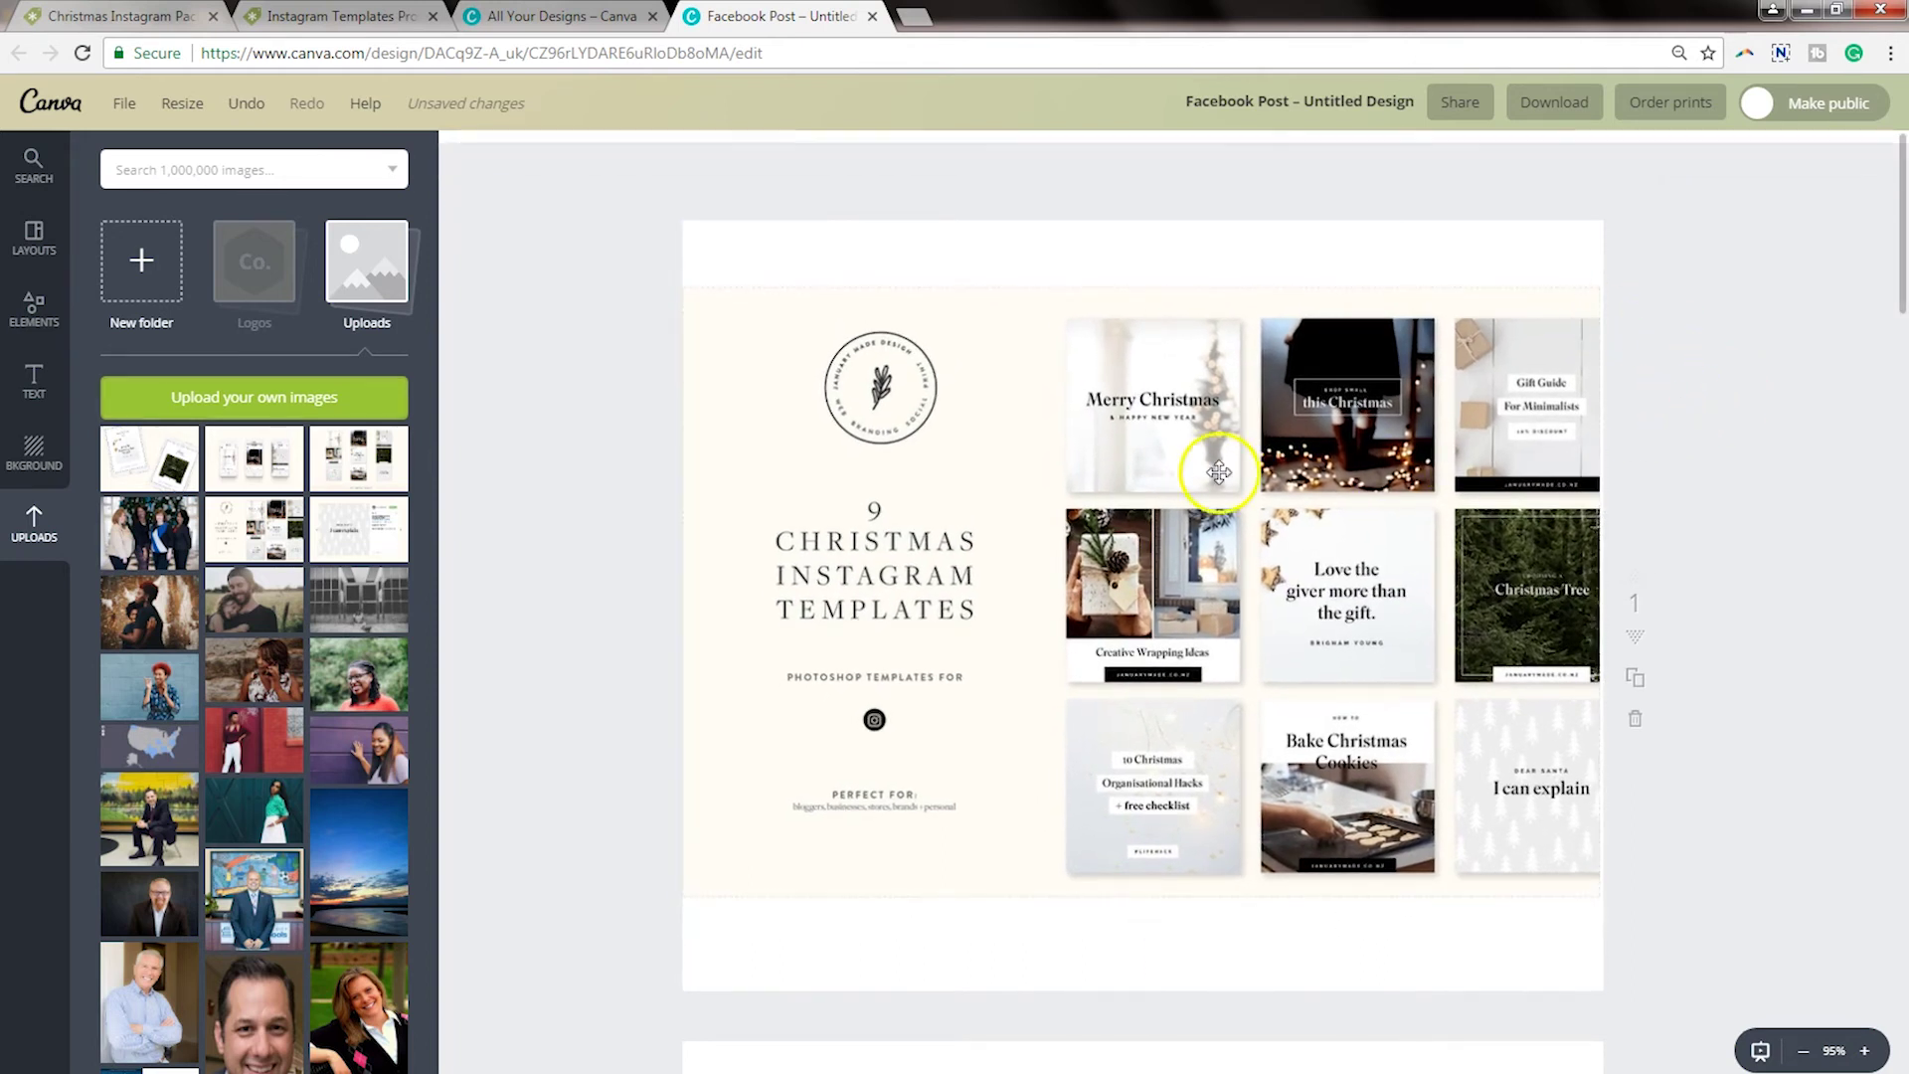
{"action": "left_click_drag", "start_coordinate": [1205, 484], "coordinate": [1207, 484]}
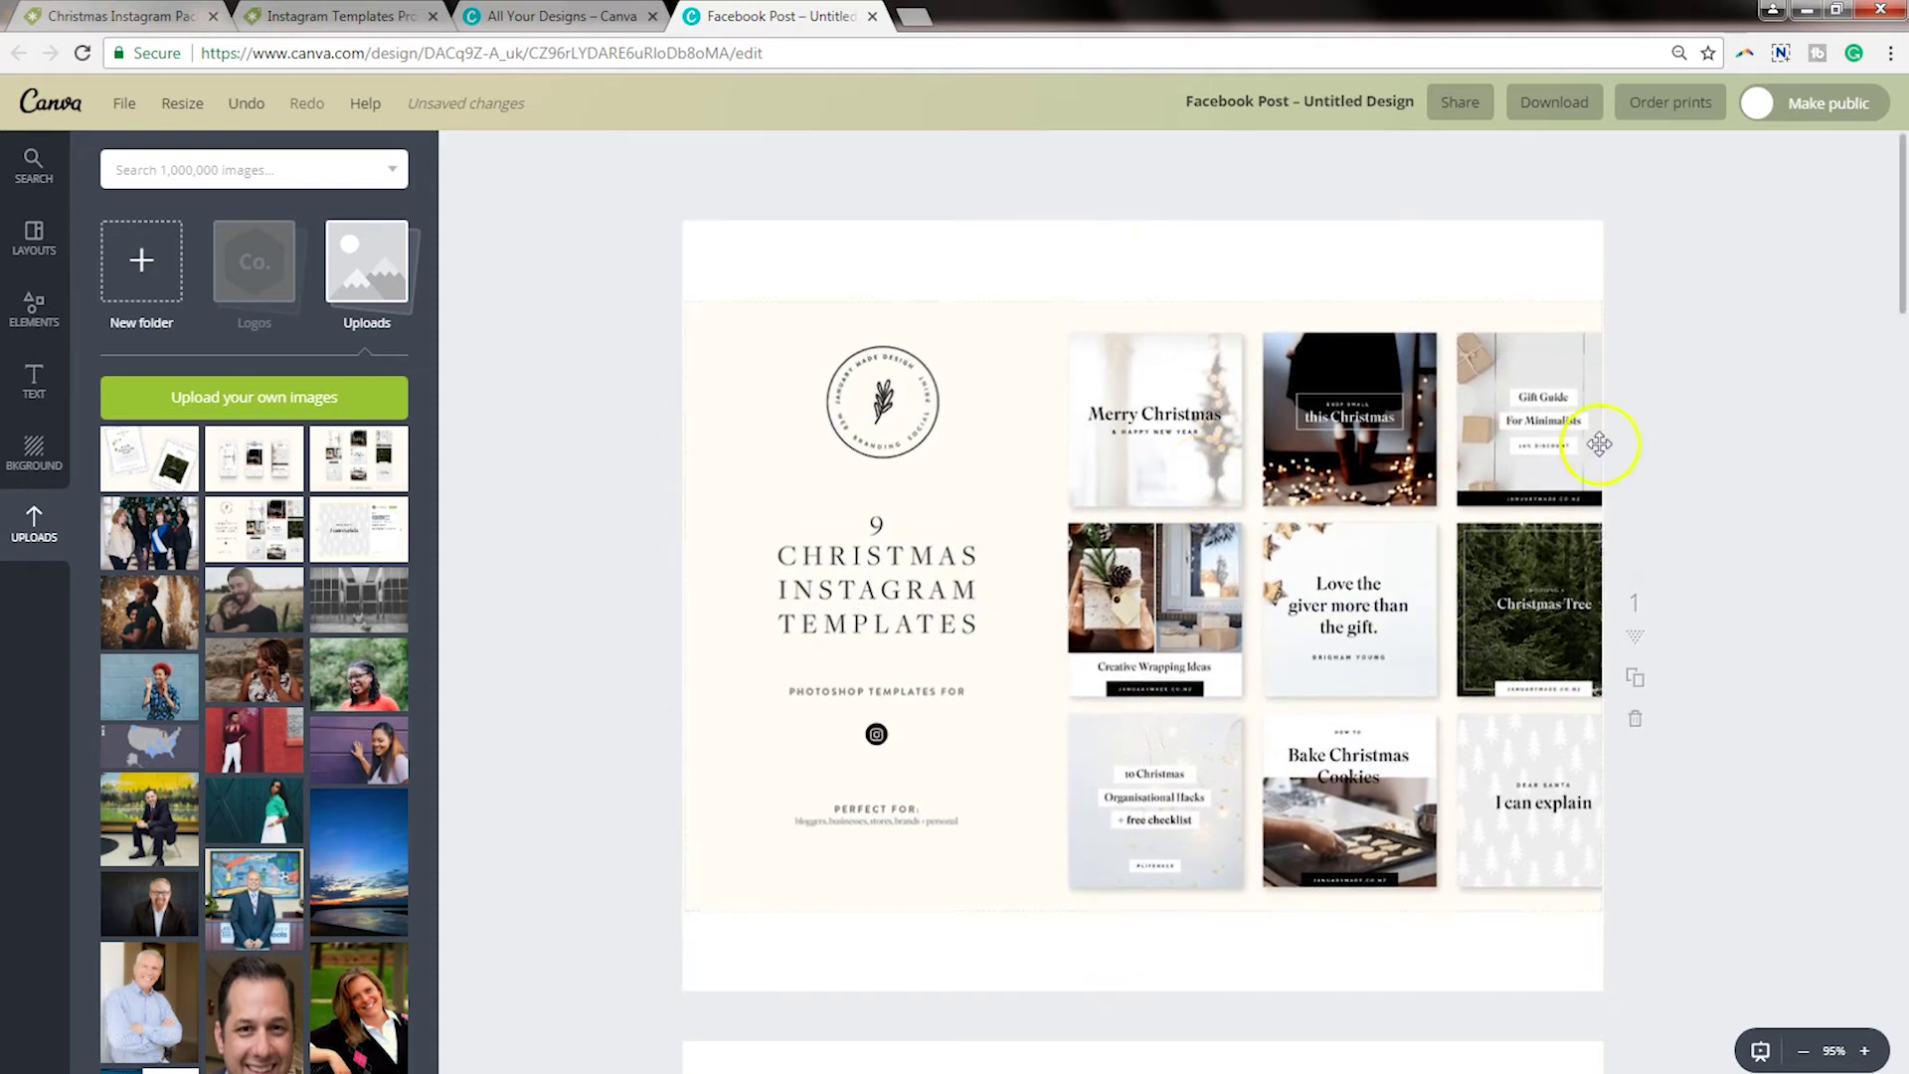
{"action": "scroll", "coordinate": [1726, 432], "scroll_direction": "down", "scroll_amount": 7}
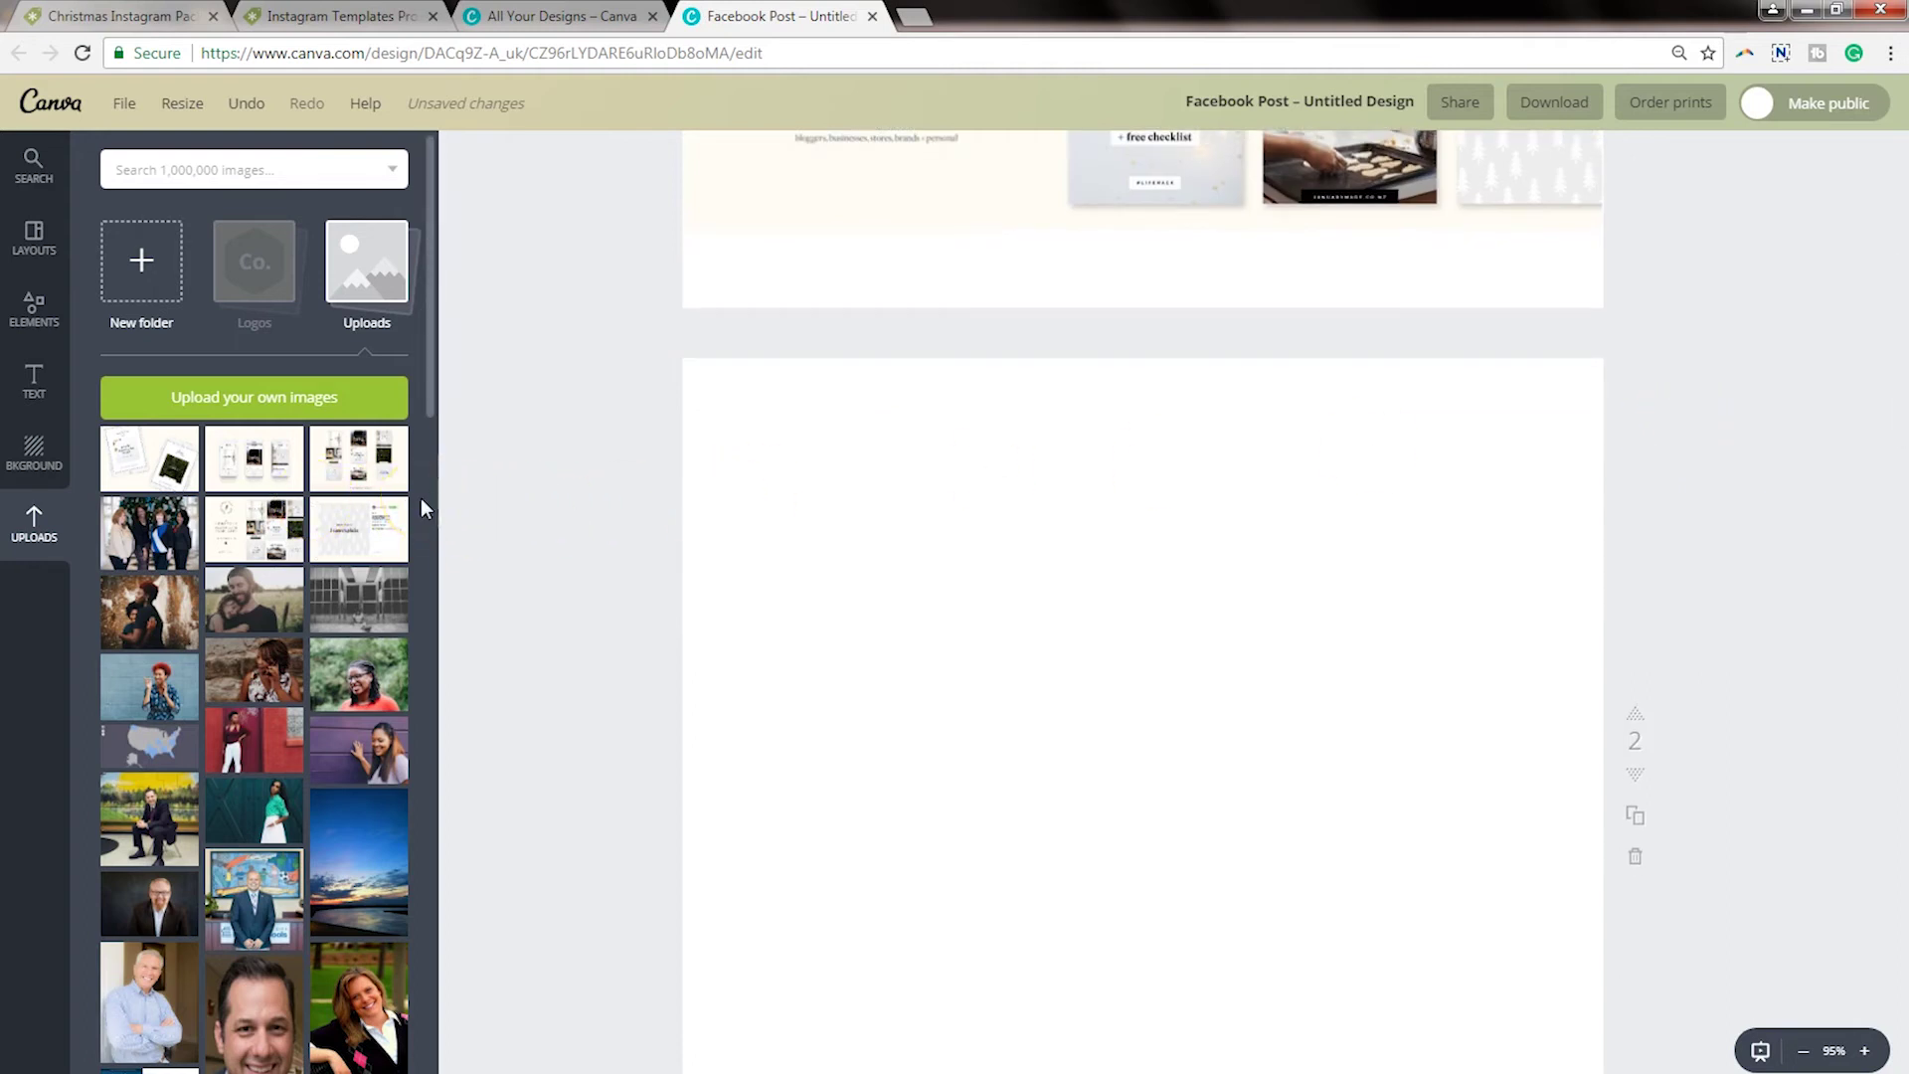
{"action": "scroll", "coordinate": [703, 503], "scroll_direction": "up", "scroll_amount": 5}
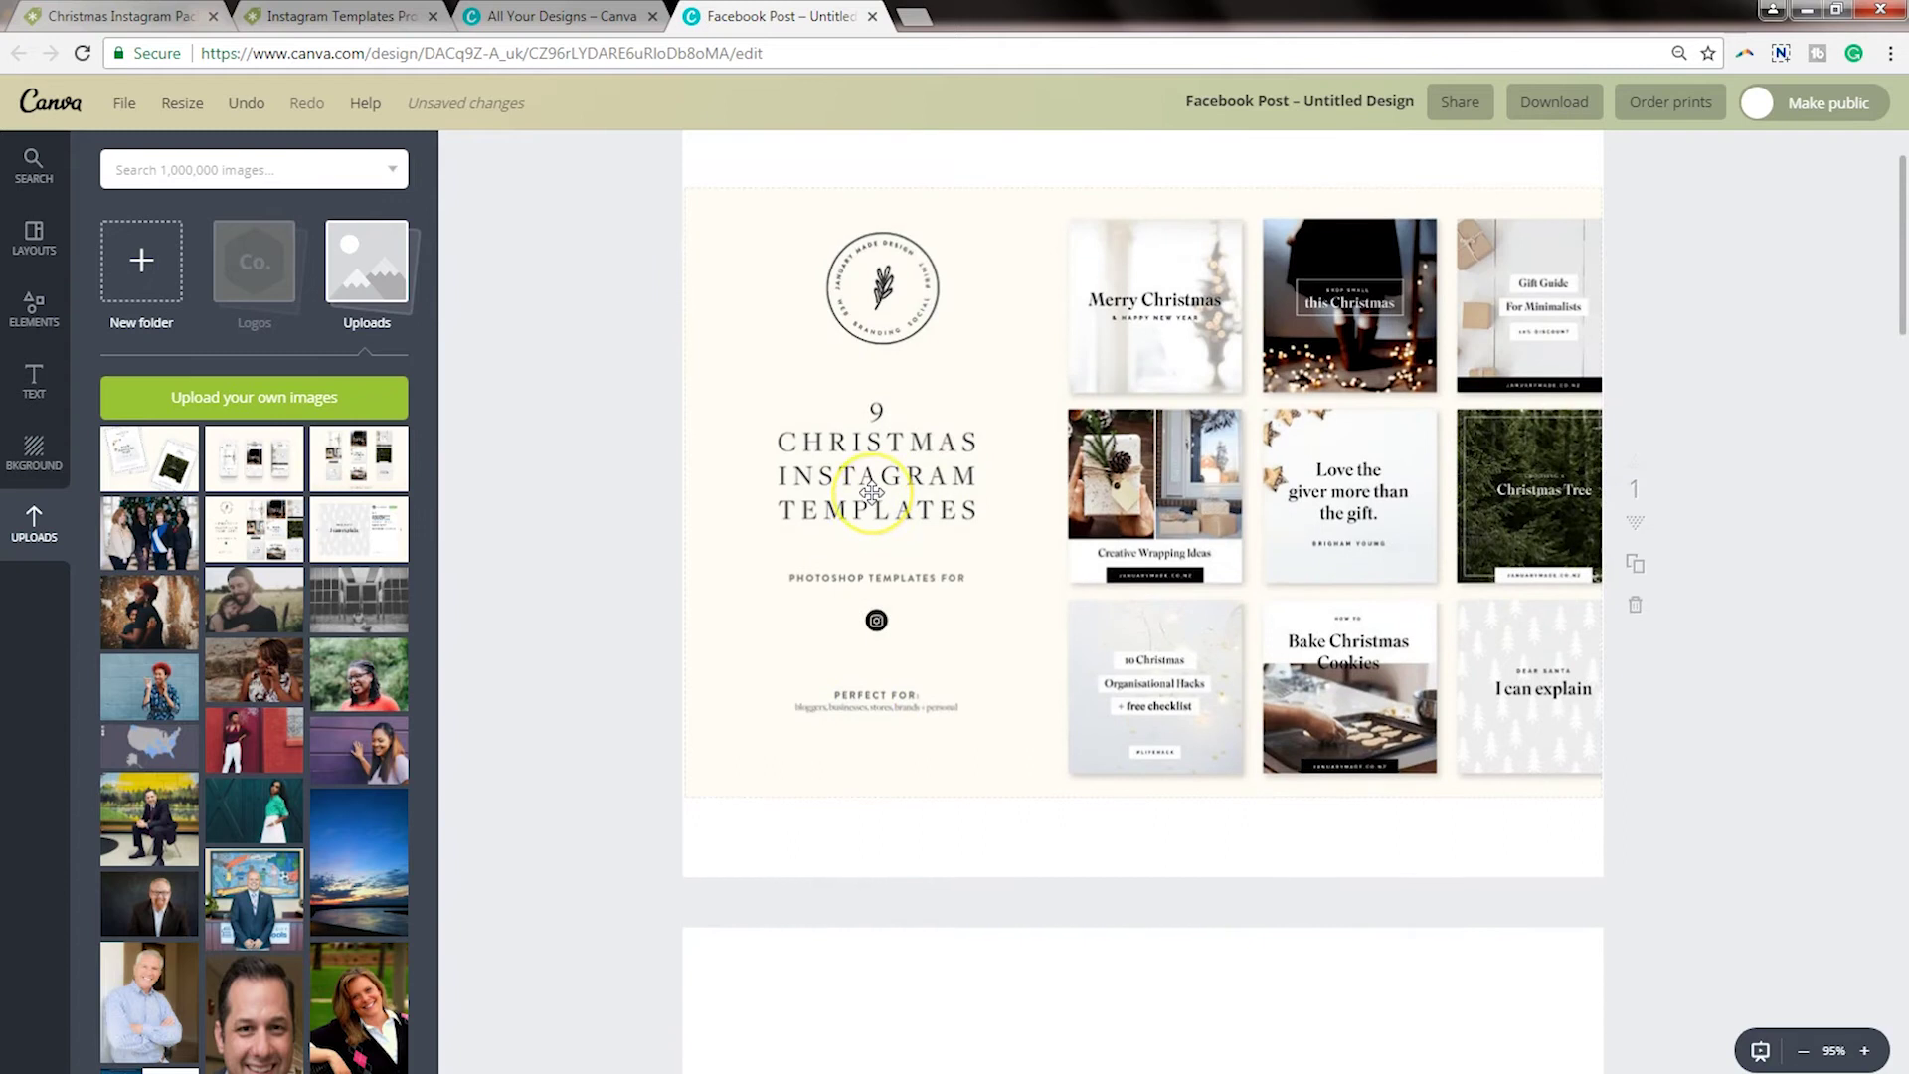
Delete the adjusted cover image and re-add it centred on page 1
{"action": "left_click", "coordinate": [872, 492]}
{"action": "key", "text": "Delete"}
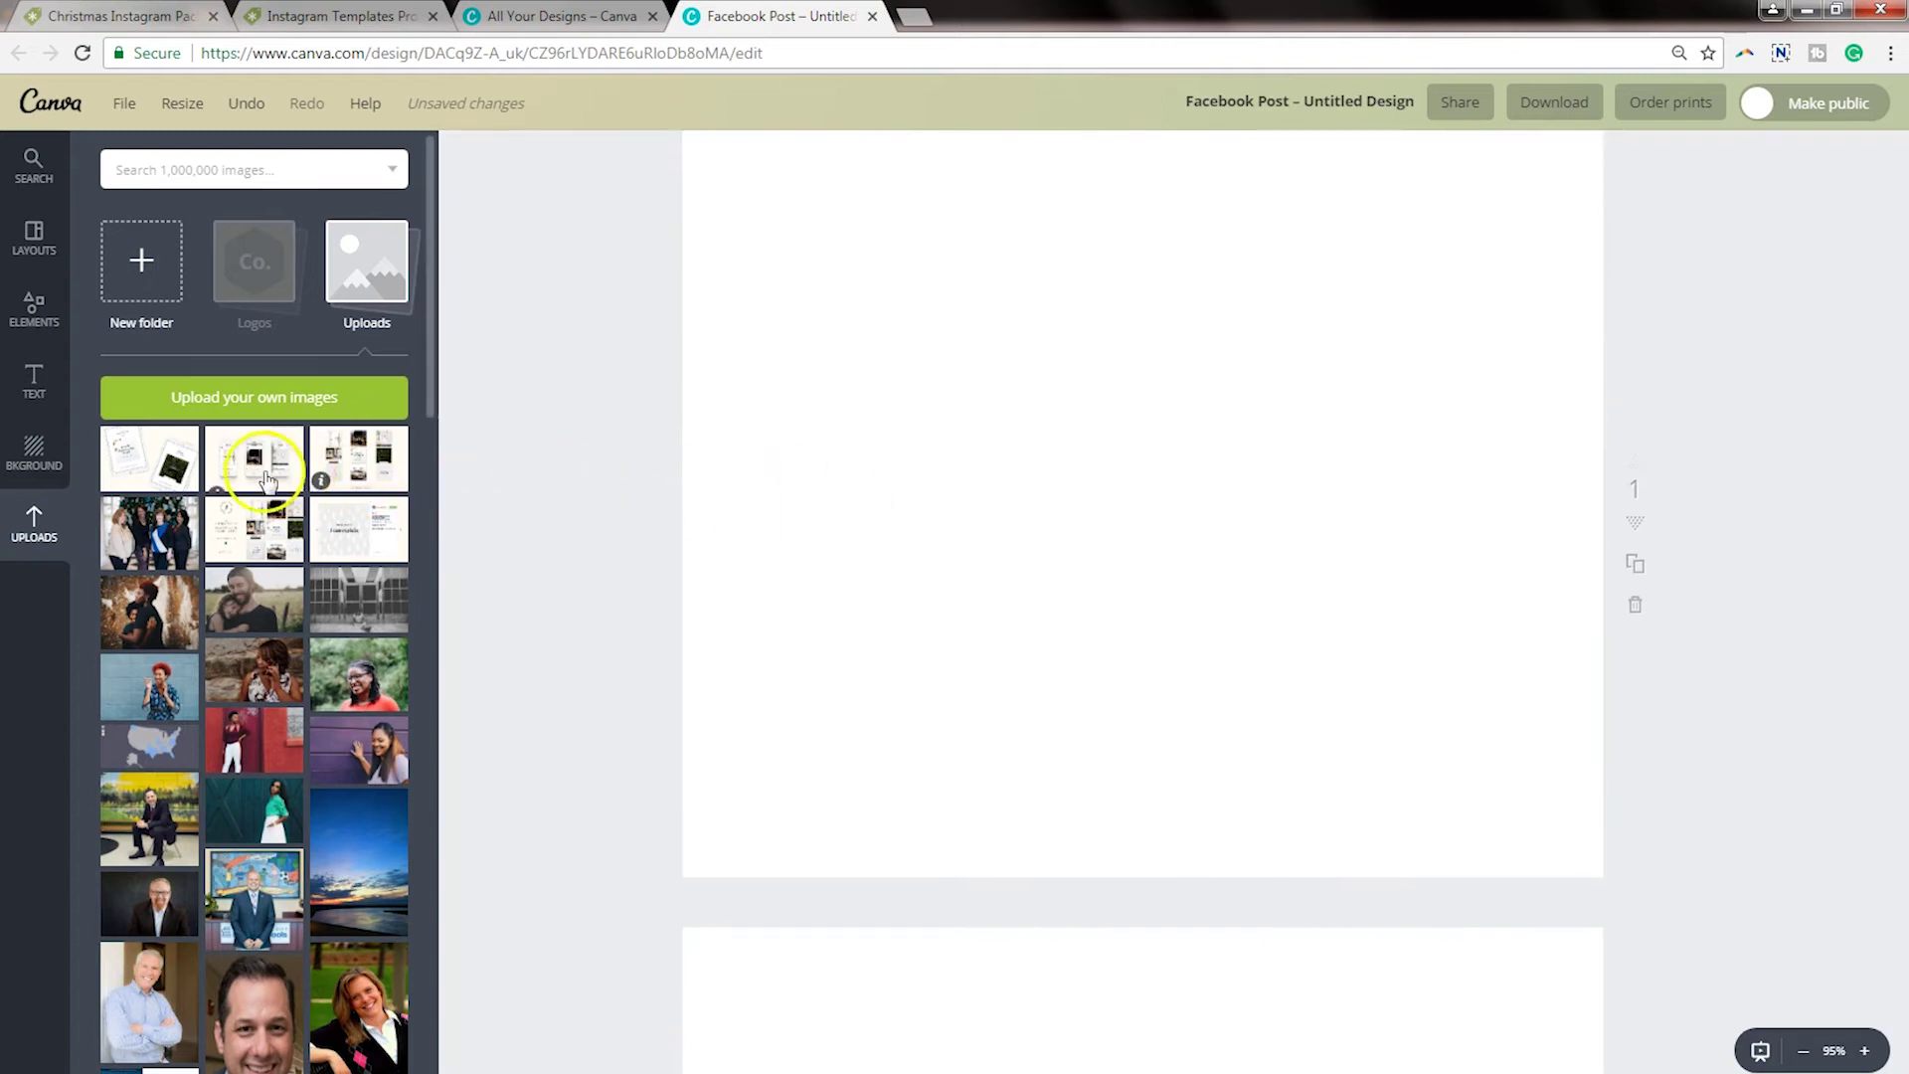
{"action": "left_click", "coordinate": [257, 522]}
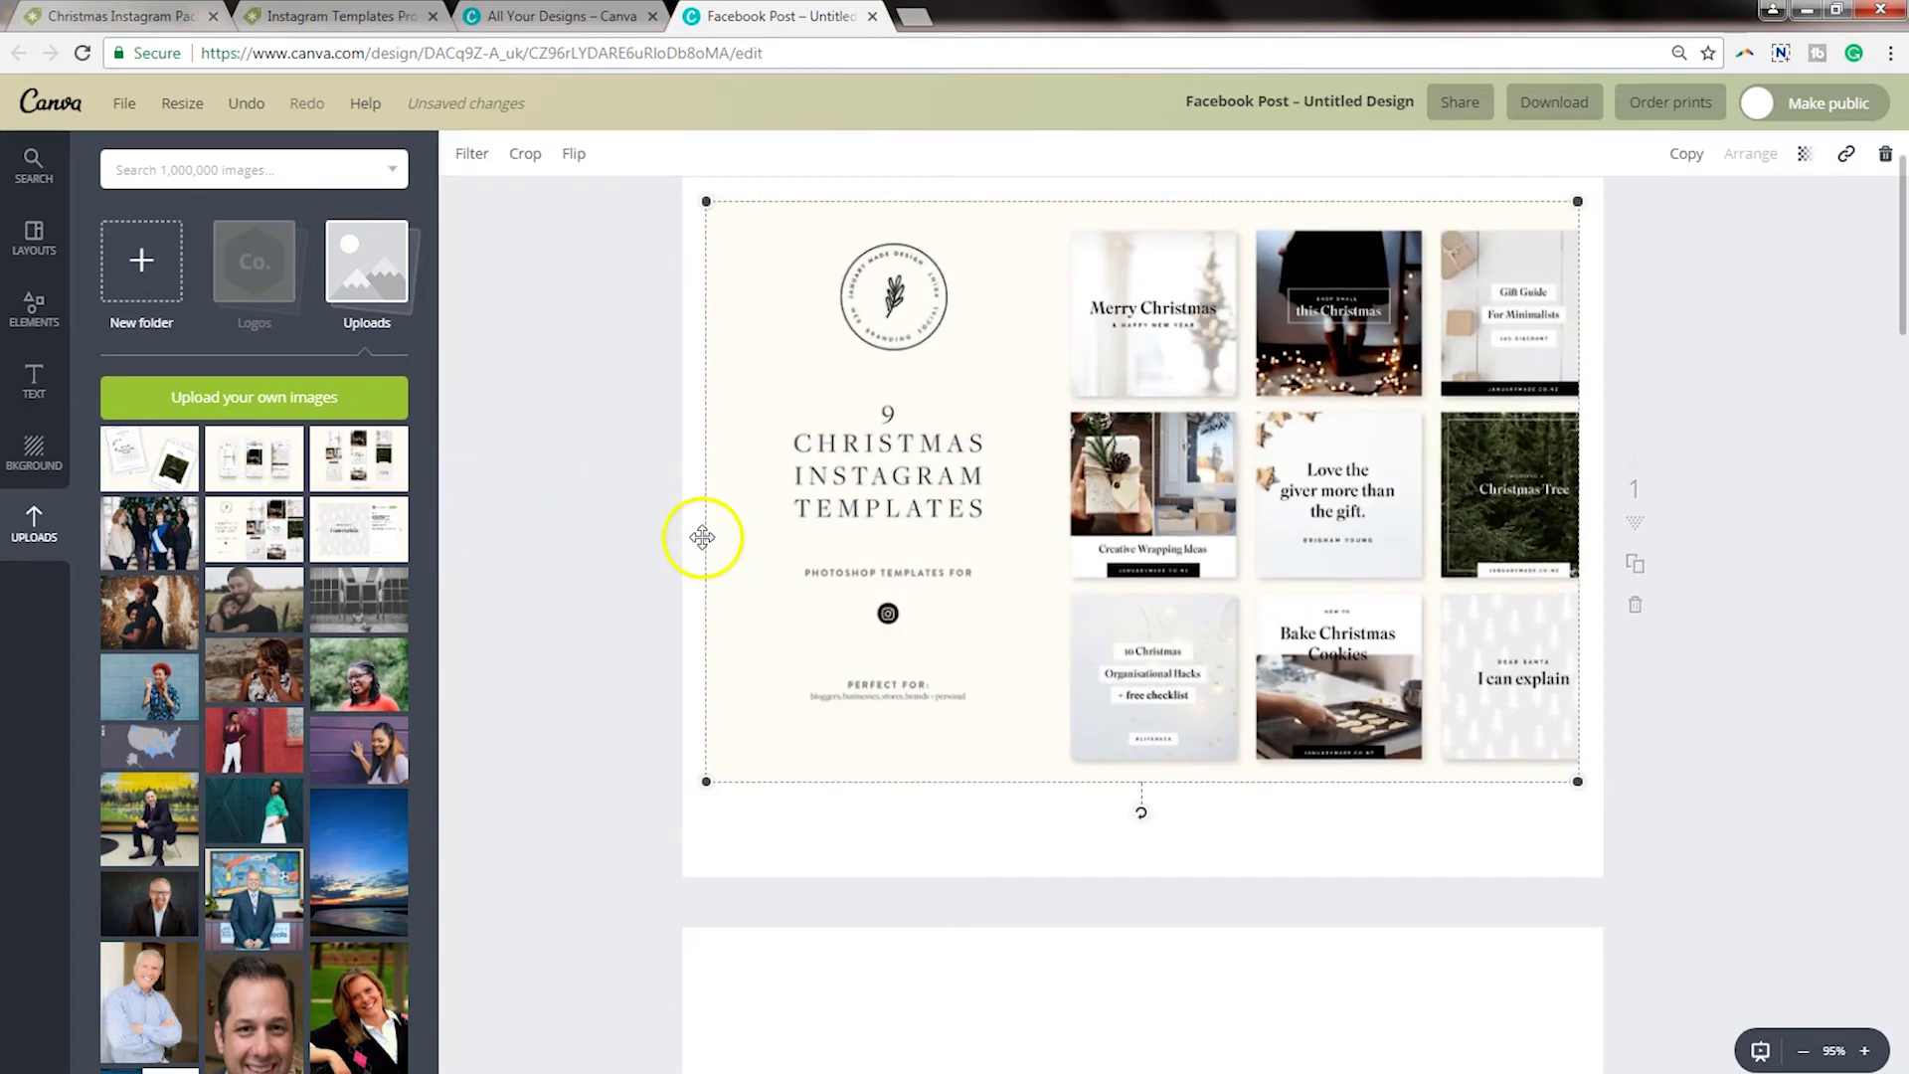
{"action": "scroll", "coordinate": [1849, 661], "scroll_direction": "up", "scroll_amount": 1}
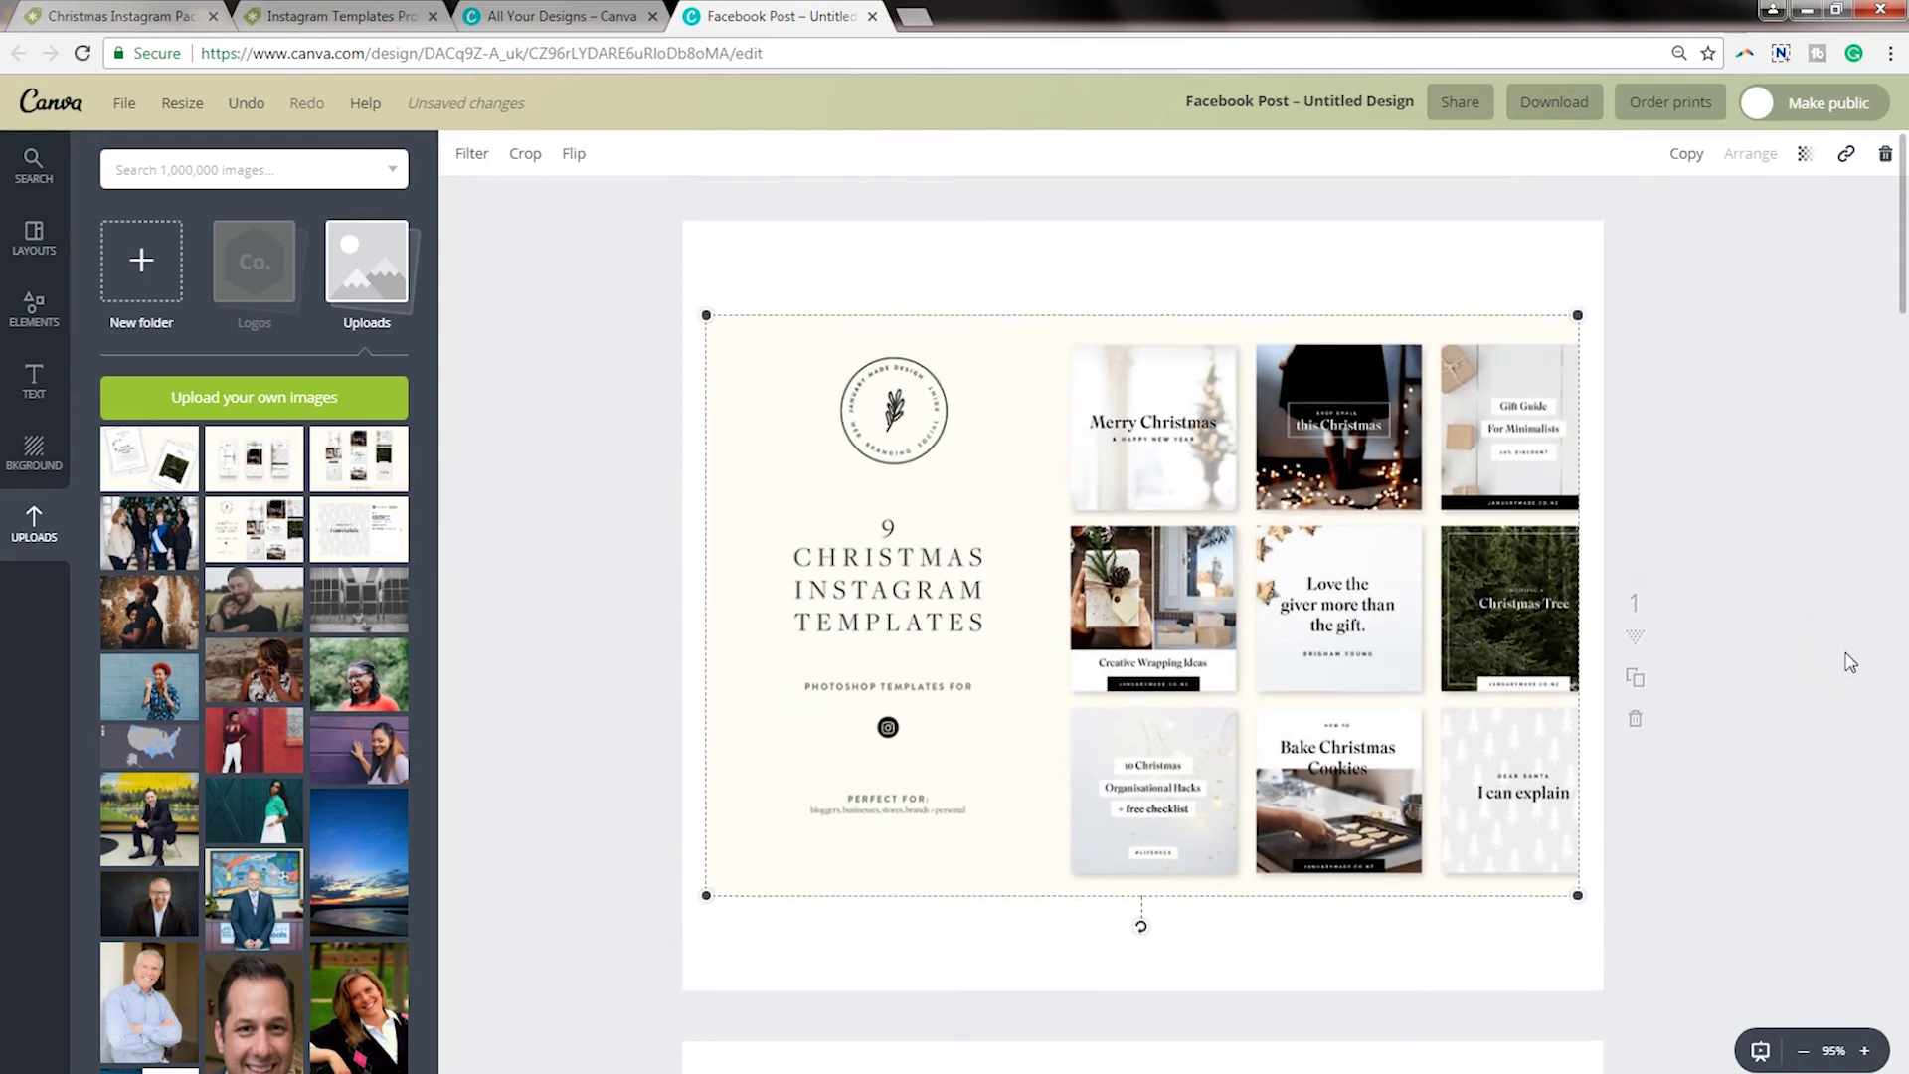
{"action": "scroll", "coordinate": [1847, 662], "scroll_direction": "down", "scroll_amount": 2}
{"action": "left_click", "coordinate": [1845, 696]}
{"action": "scroll", "coordinate": [1844, 696], "scroll_direction": "up", "scroll_amount": 2}
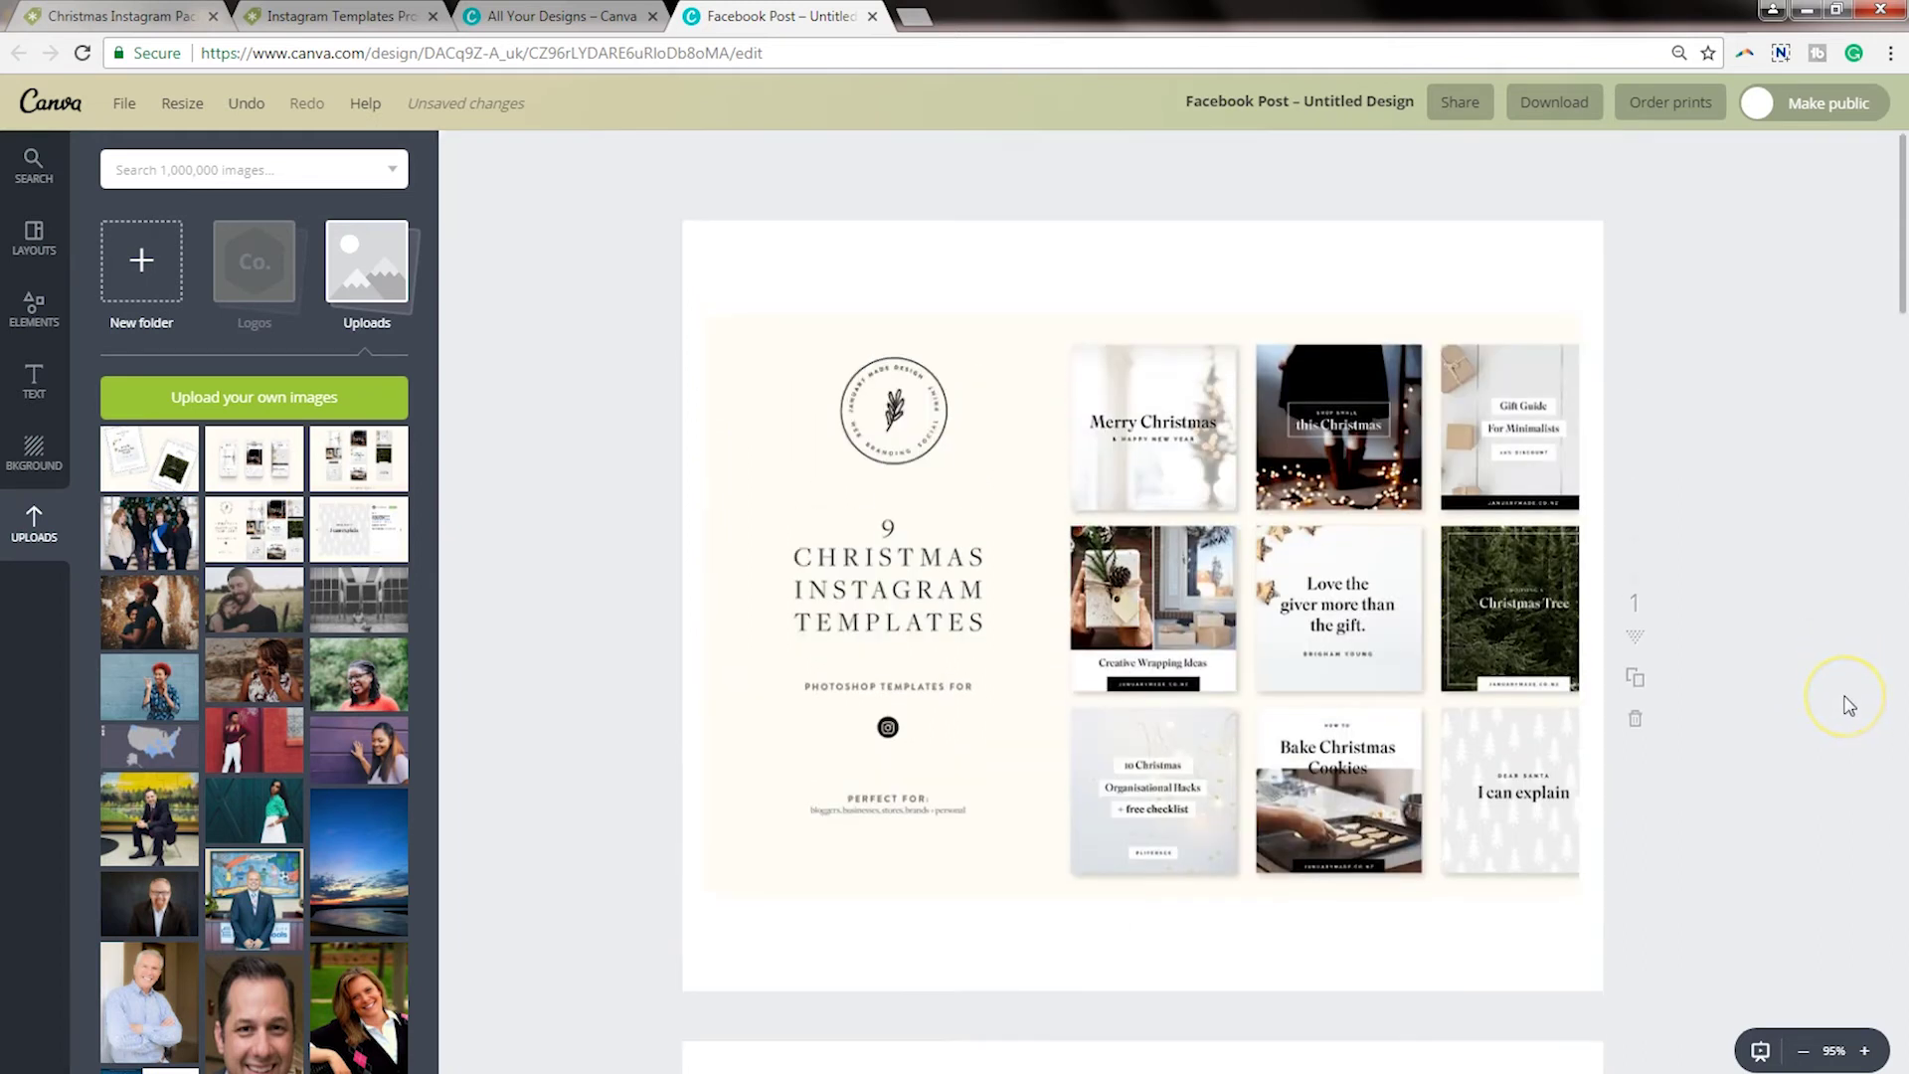
{"action": "scroll", "coordinate": [1847, 704], "scroll_direction": "down", "scroll_amount": 7}
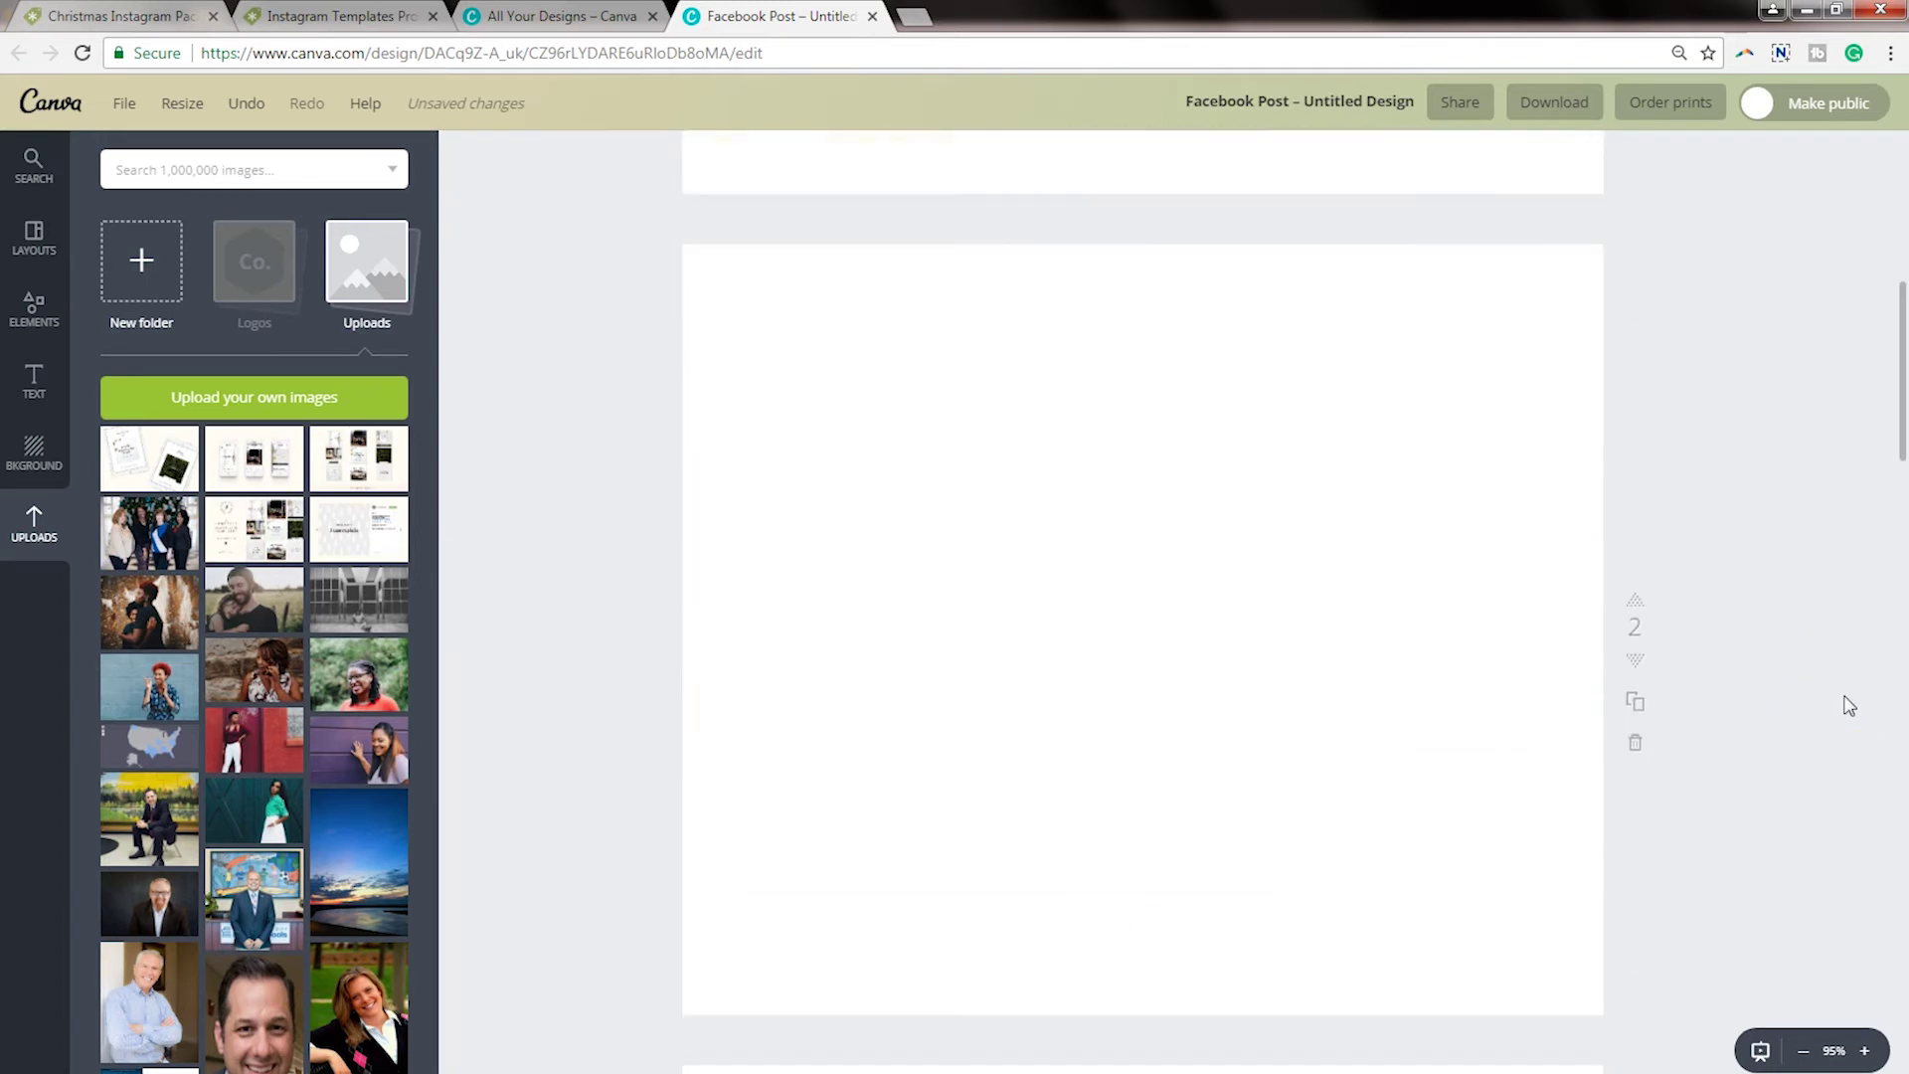
Add the Christmas Instagram grid image to page 2 and the Dear Santa mockup to page 3
{"action": "left_click", "coordinate": [1024, 659]}
{"action": "left_click", "coordinate": [358, 457]}
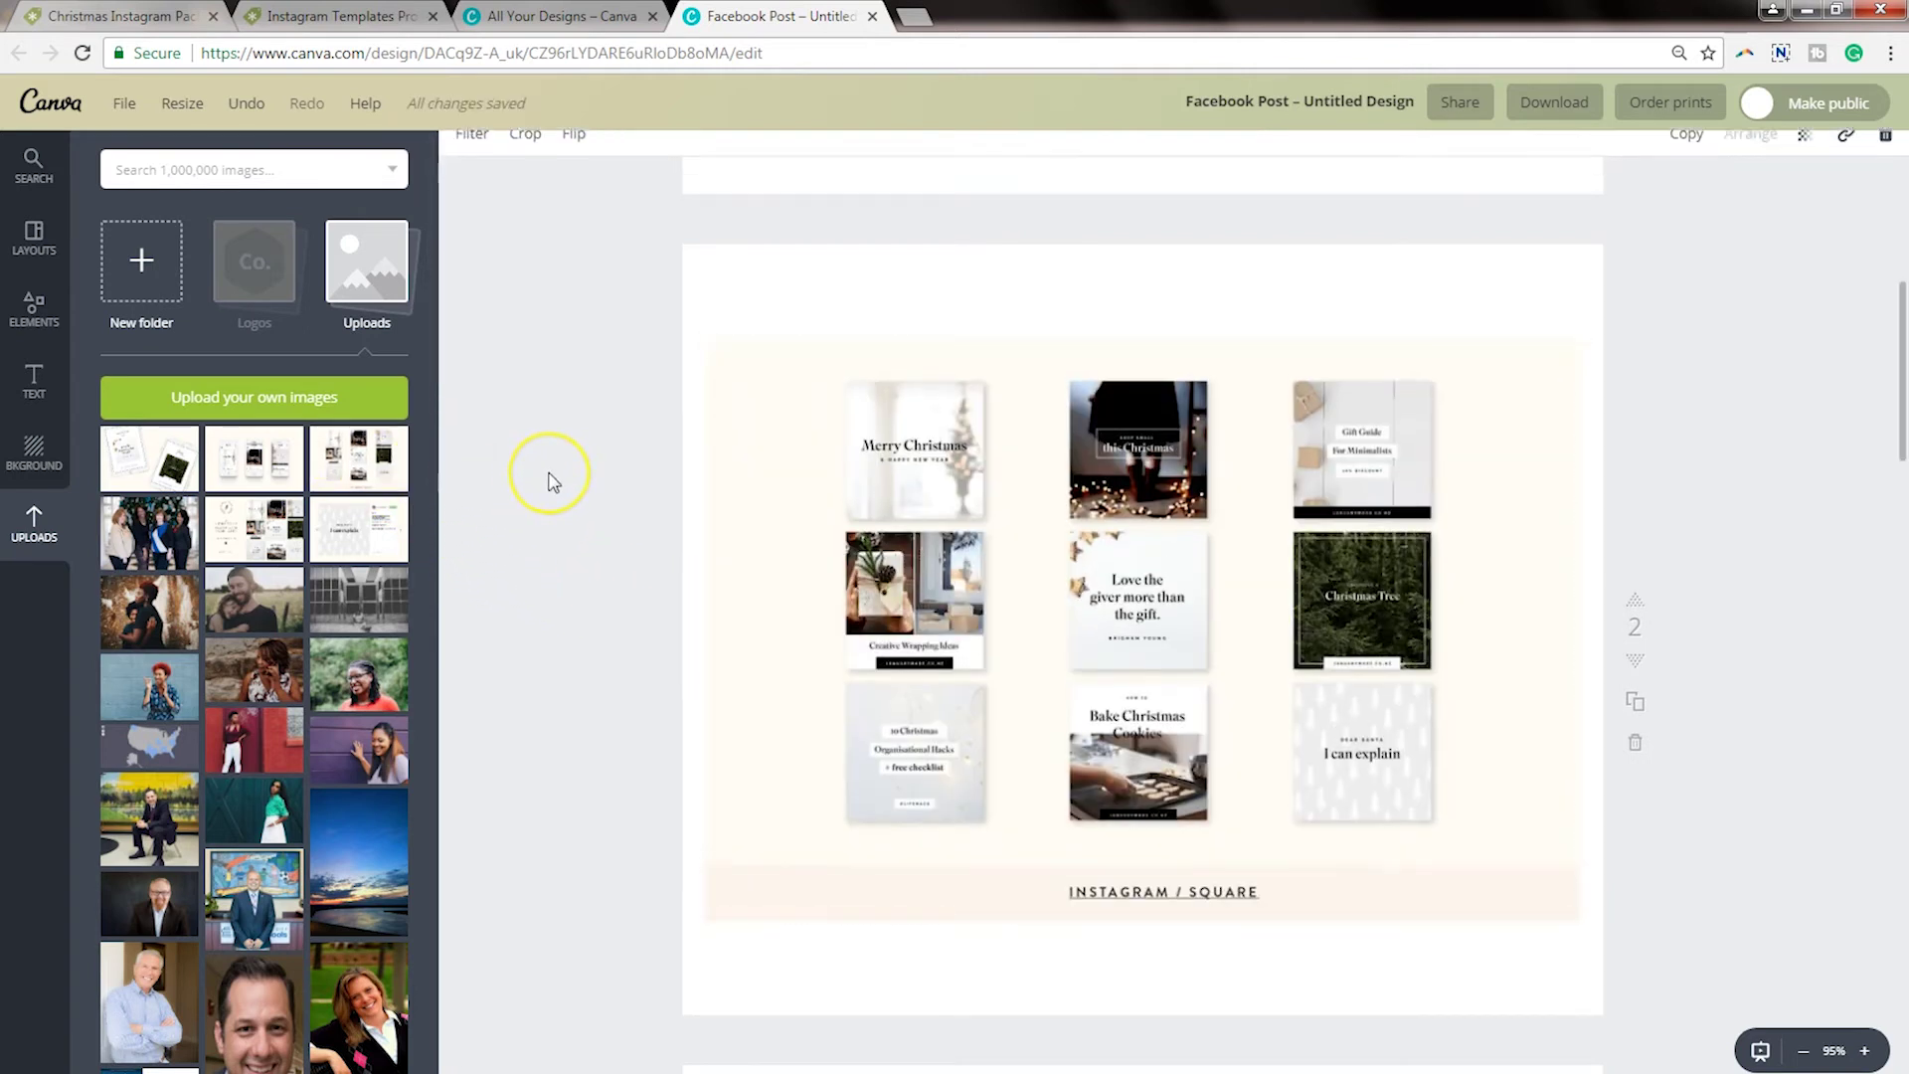
{"action": "left_click", "coordinate": [553, 482]}
{"action": "scroll", "coordinate": [553, 482], "scroll_direction": "down", "scroll_amount": 8}
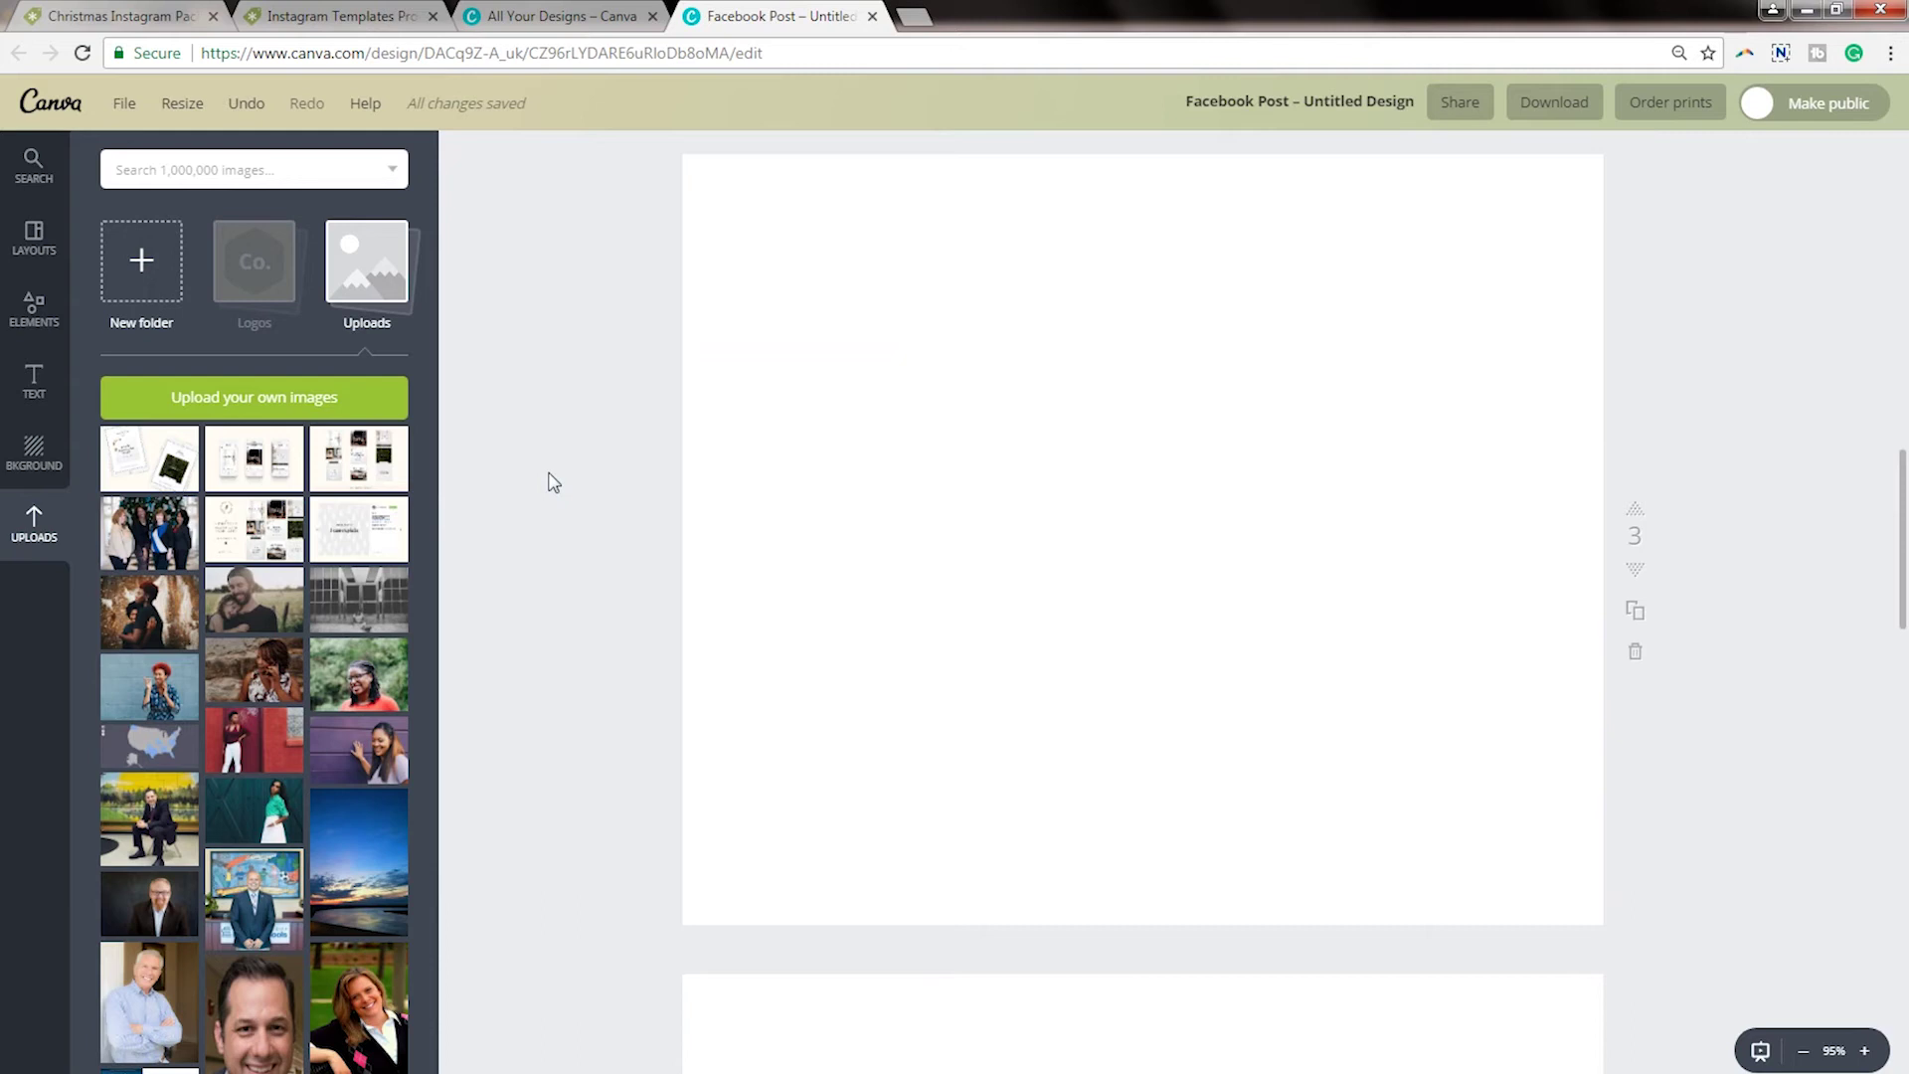
{"action": "left_click", "coordinate": [277, 467]}
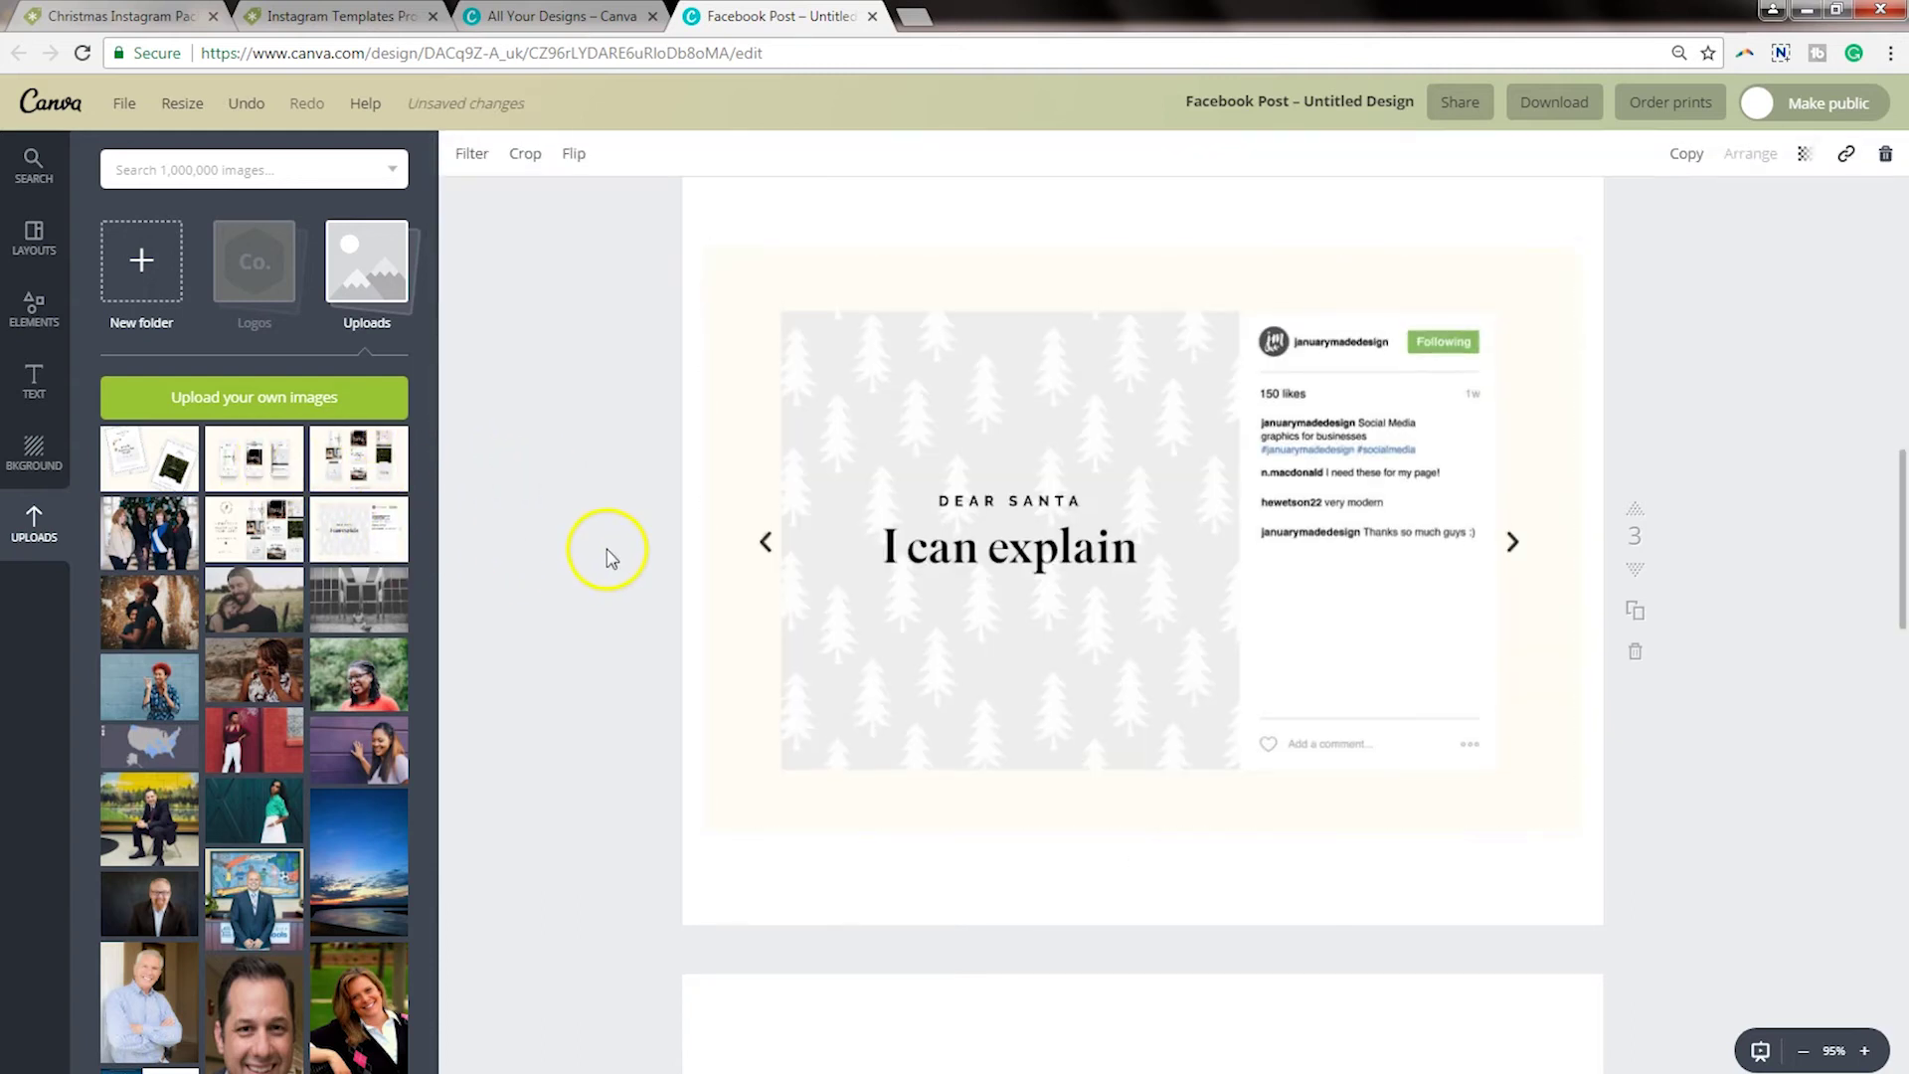
{"action": "left_click", "coordinate": [610, 556]}
{"action": "scroll", "coordinate": [609, 555], "scroll_direction": "down", "scroll_amount": 7}
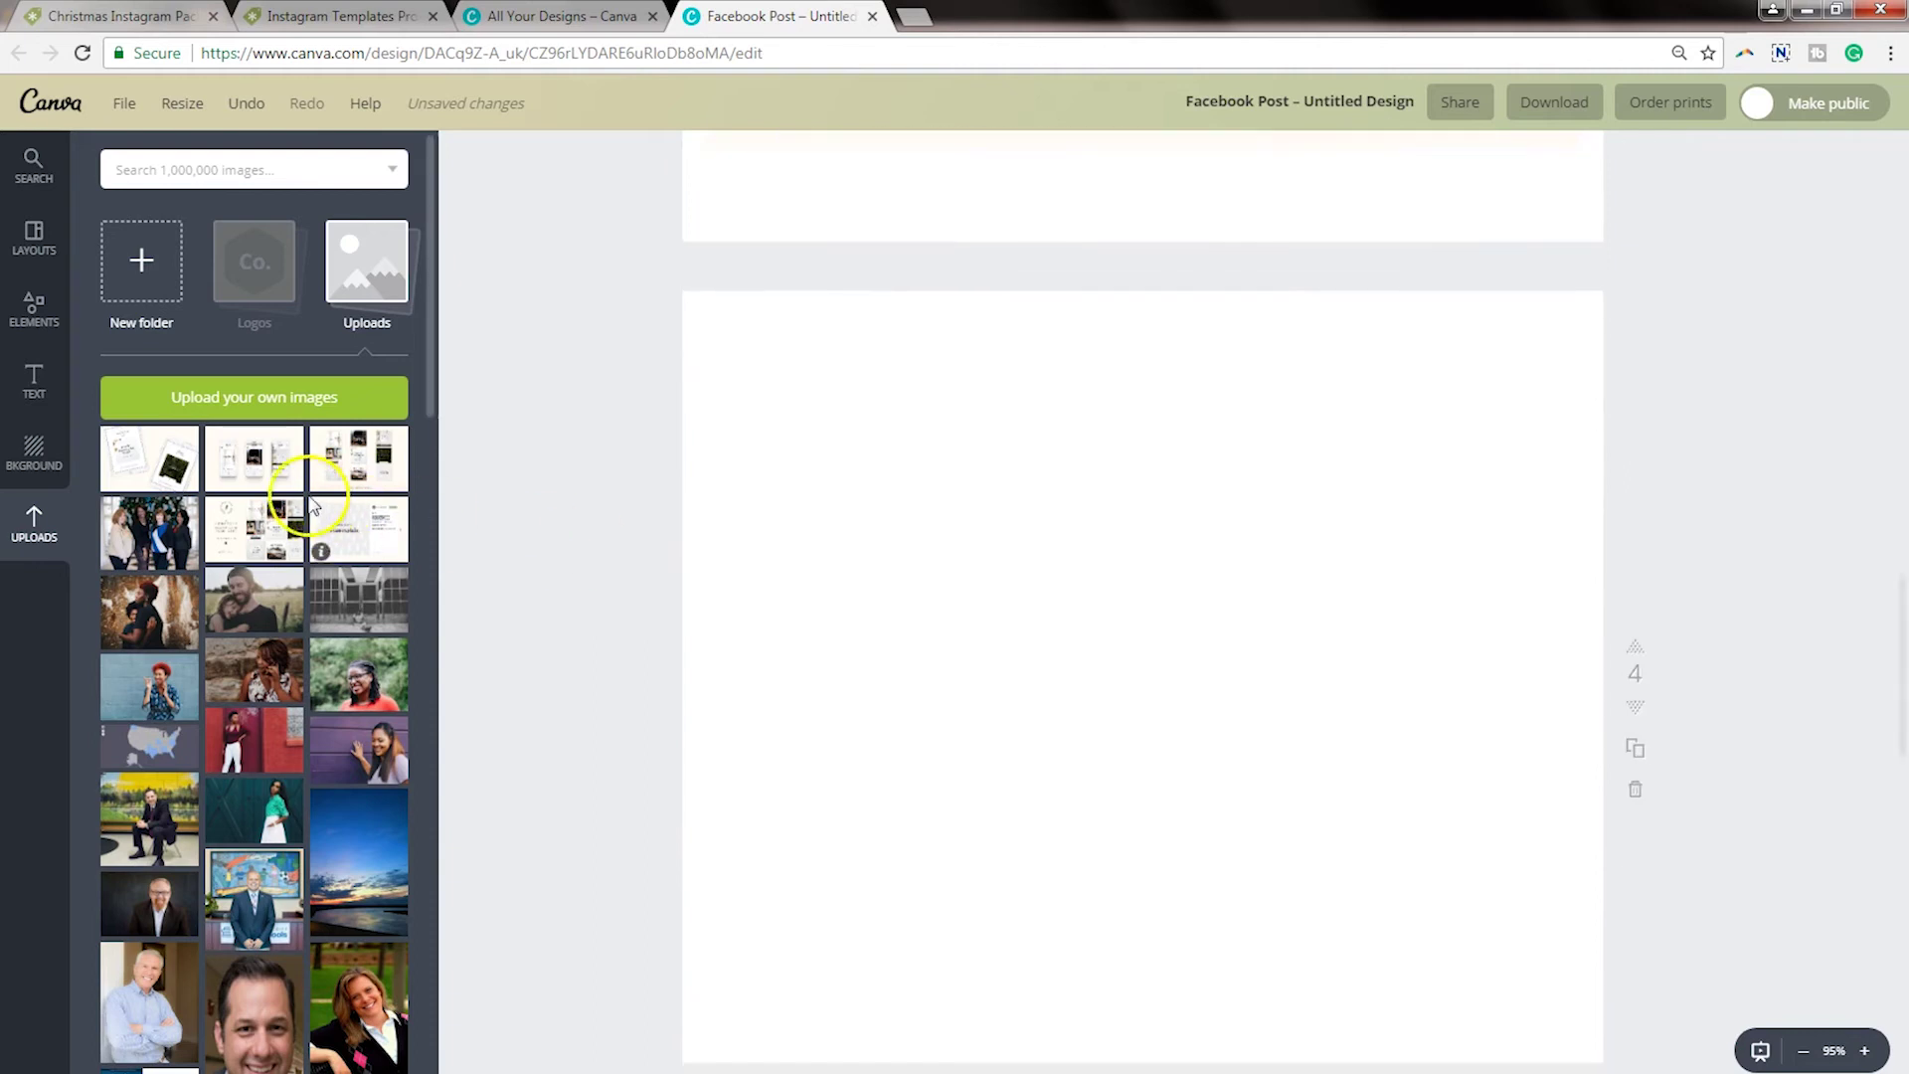
Add the two-tablet mockup to page 4 and the three-phone Instagram mockup to page 5
{"action": "left_click", "coordinate": [149, 458]}
{"action": "left_click", "coordinate": [512, 457]}
{"action": "scroll", "coordinate": [520, 458], "scroll_direction": "down", "scroll_amount": 8}
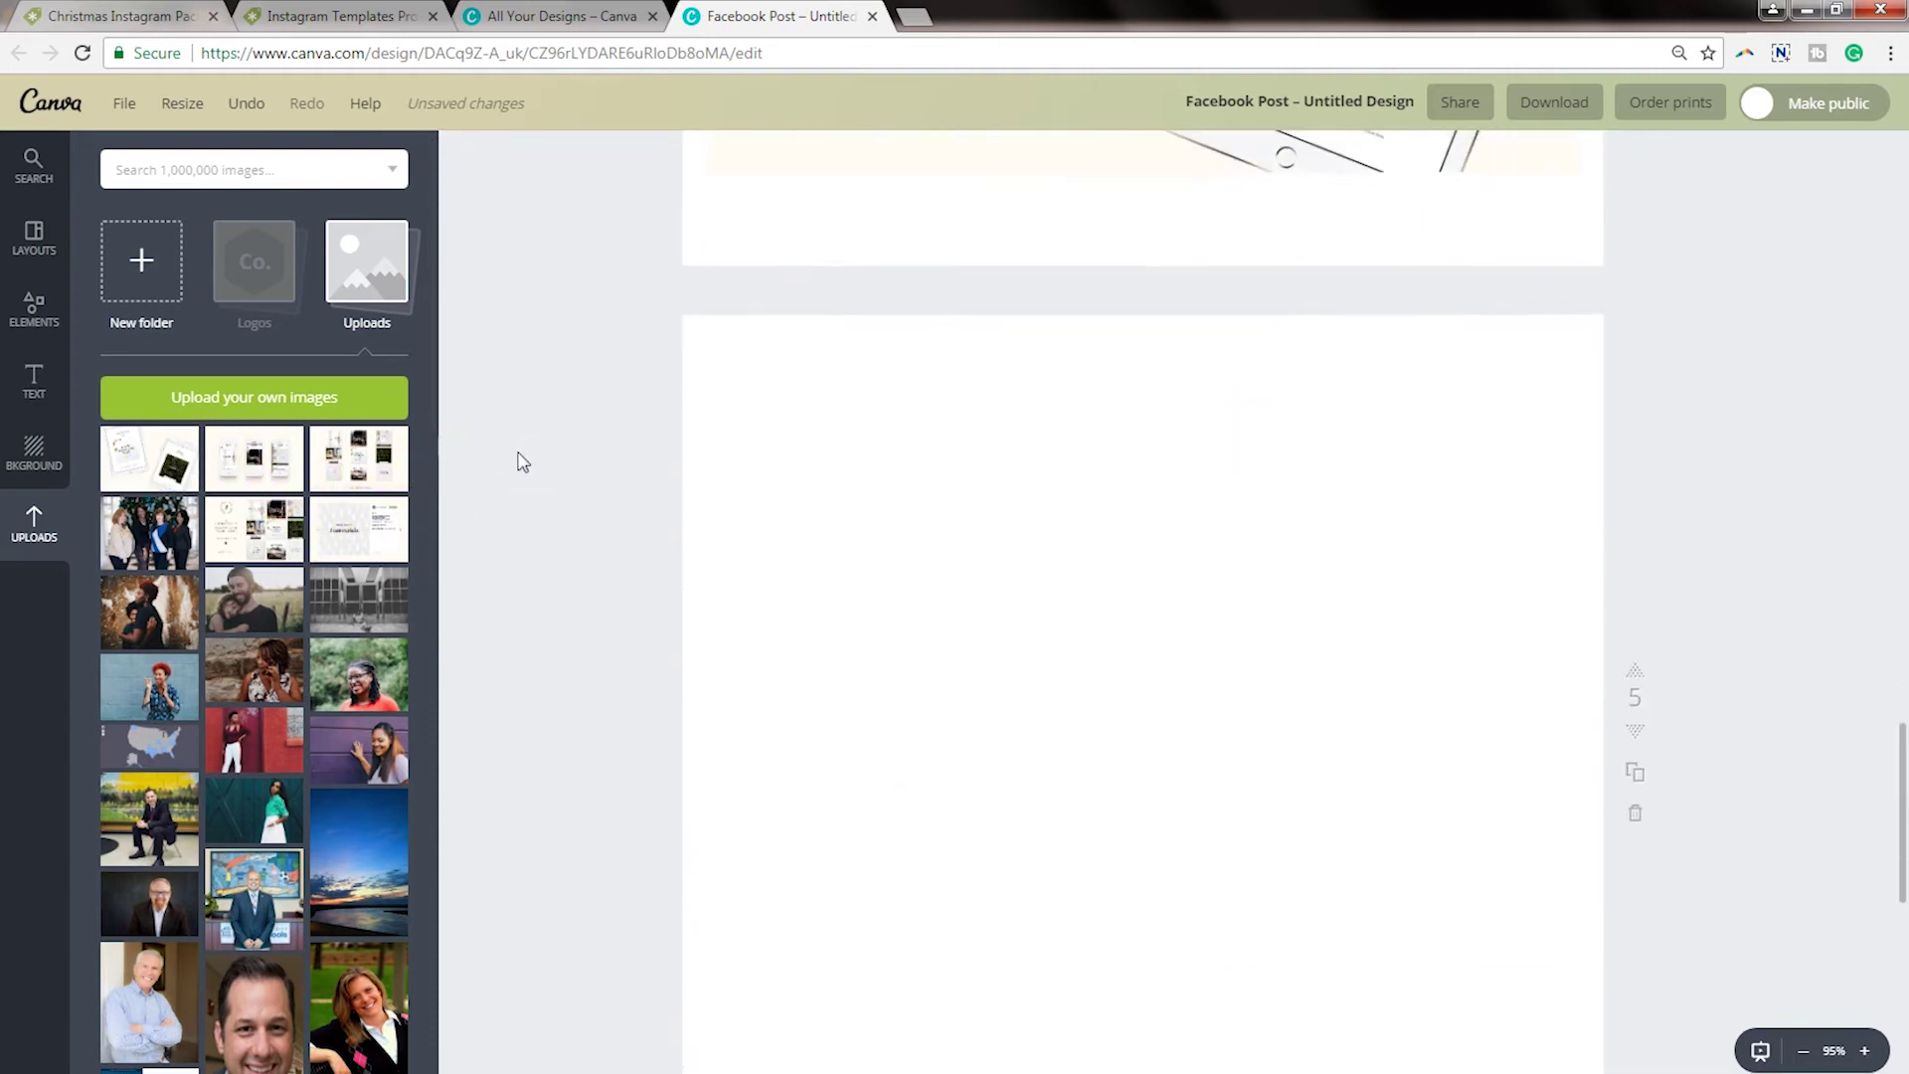
{"action": "left_click", "coordinate": [358, 457]}
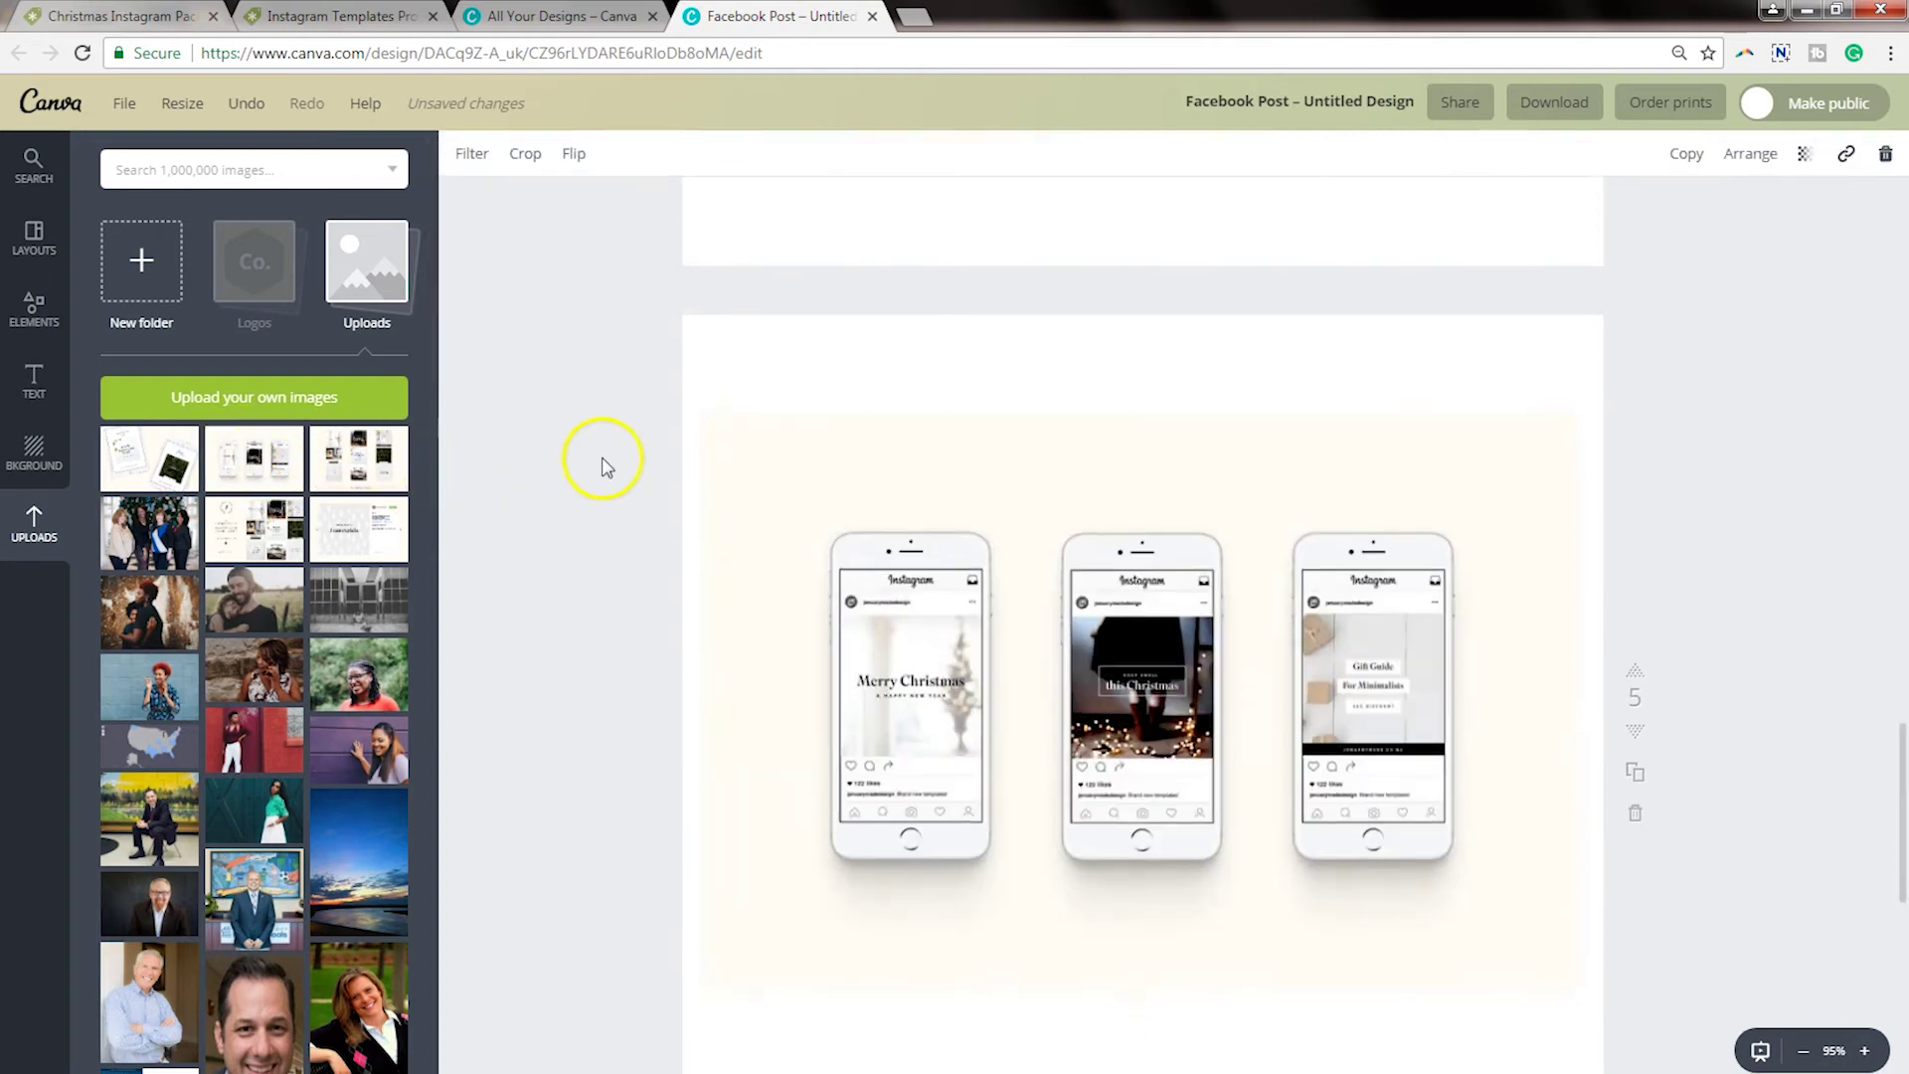
{"action": "left_click", "coordinate": [603, 464]}
{"action": "scroll", "coordinate": [604, 465], "scroll_direction": "down", "scroll_amount": 5}
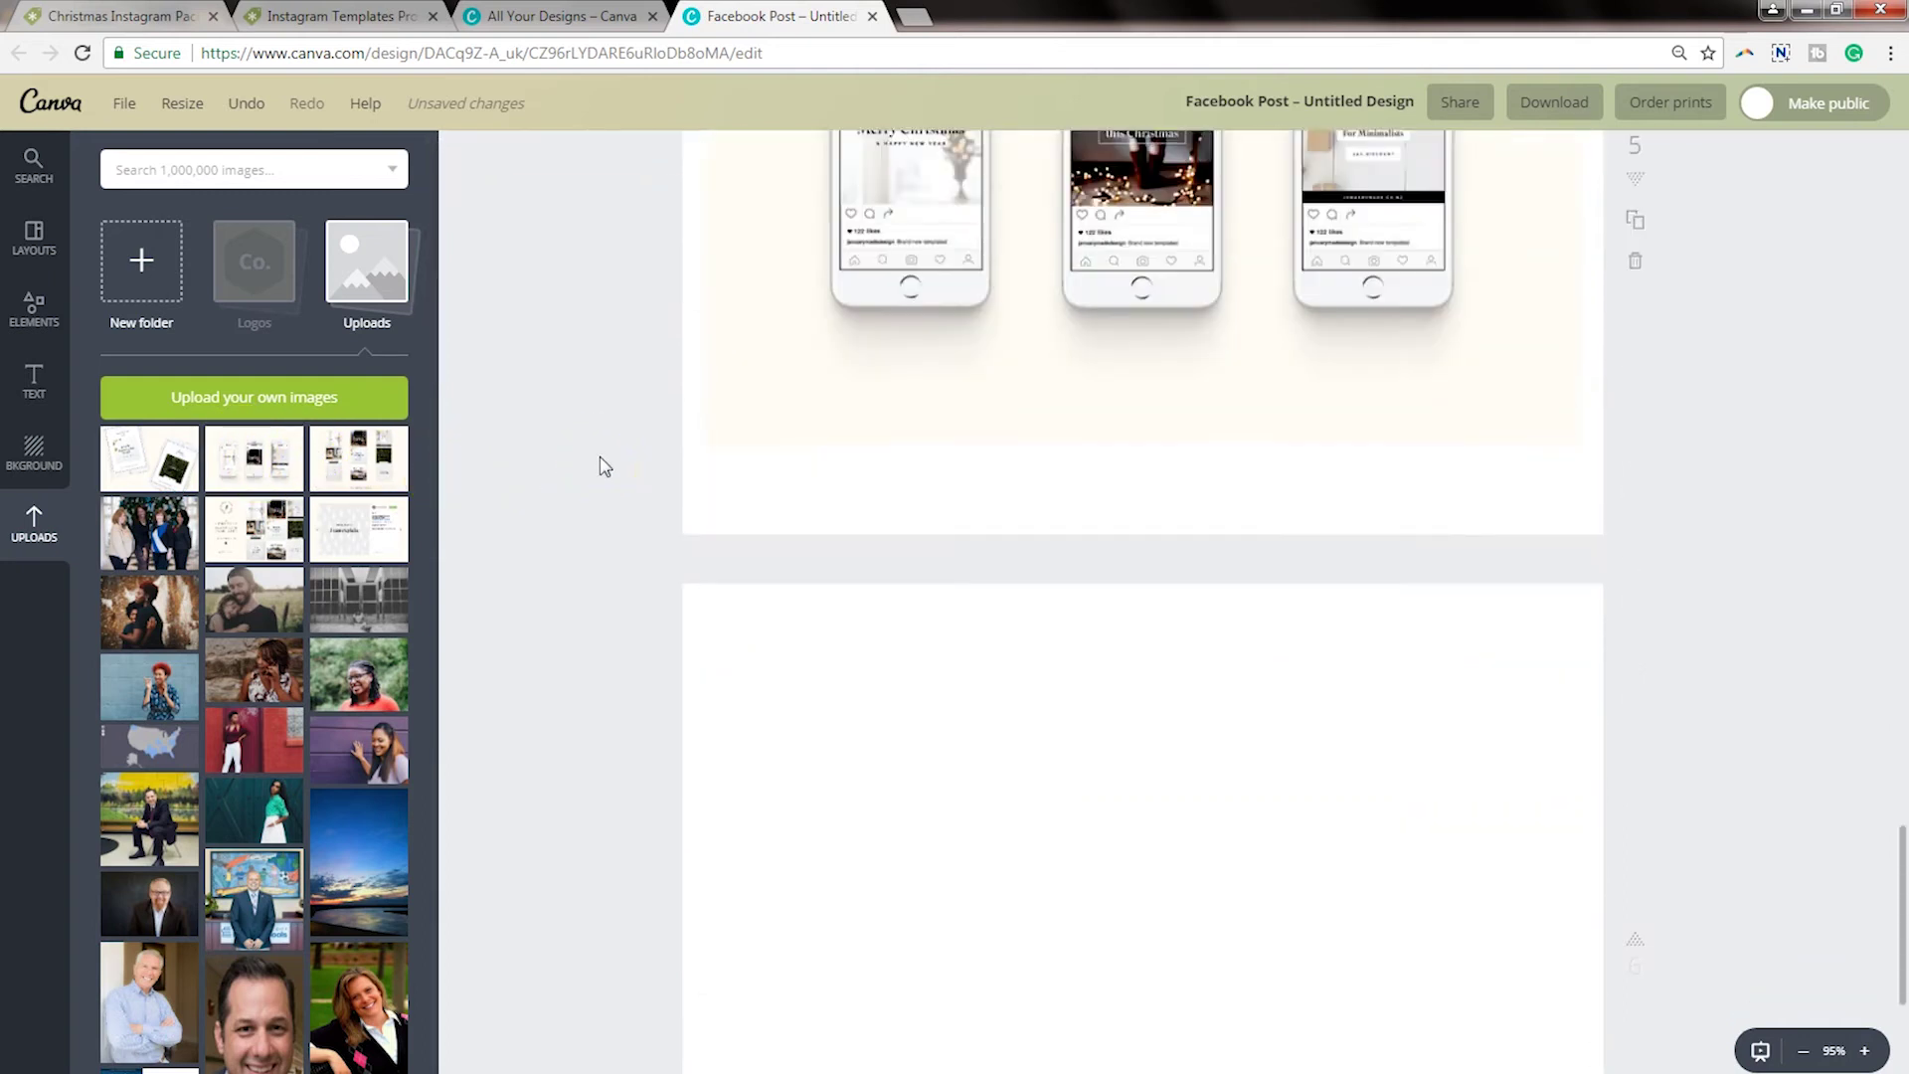
{"action": "scroll", "coordinate": [602, 463], "scroll_direction": "down", "scroll_amount": 4}
Place the Creative Market logo from Uploads on page 6, then open a new browser tab
{"action": "scroll", "coordinate": [331, 602], "scroll_direction": "down", "scroll_amount": 1}
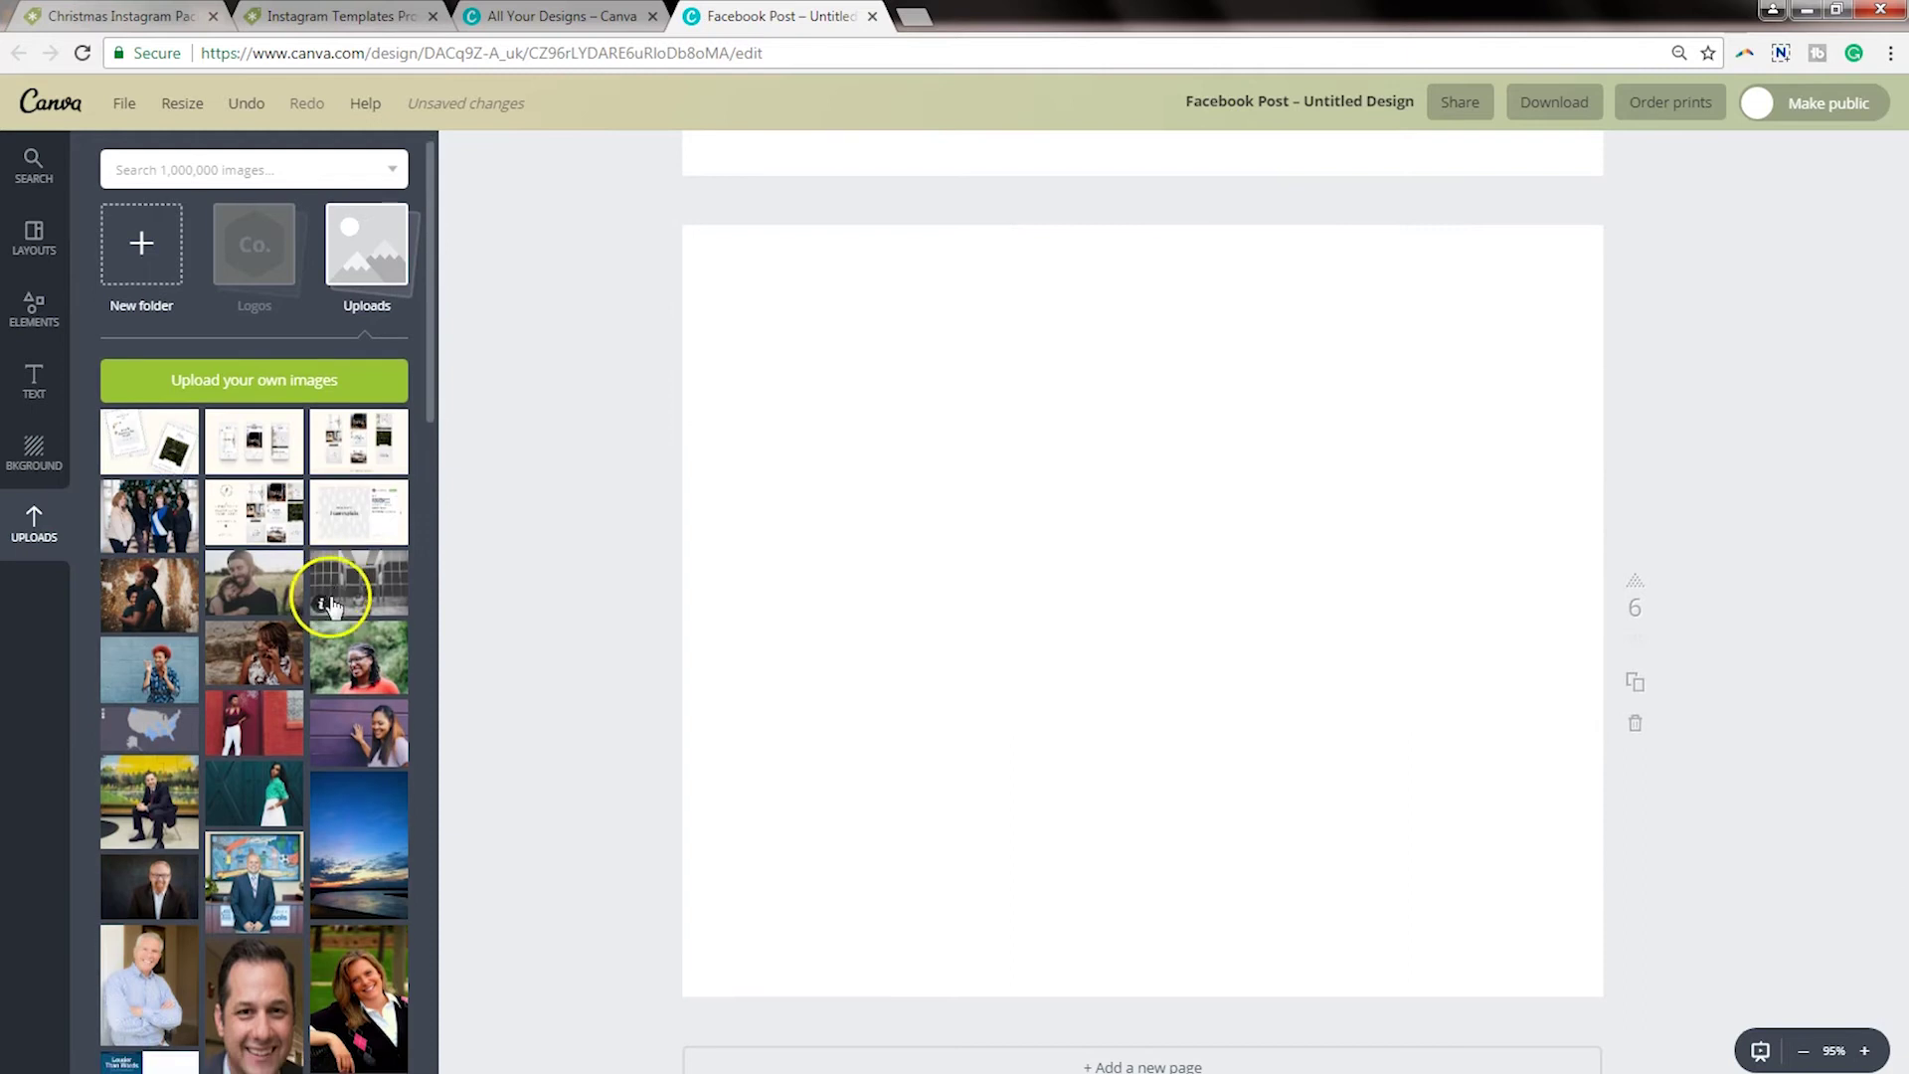
{"action": "scroll", "coordinate": [331, 596], "scroll_direction": "down", "scroll_amount": 15}
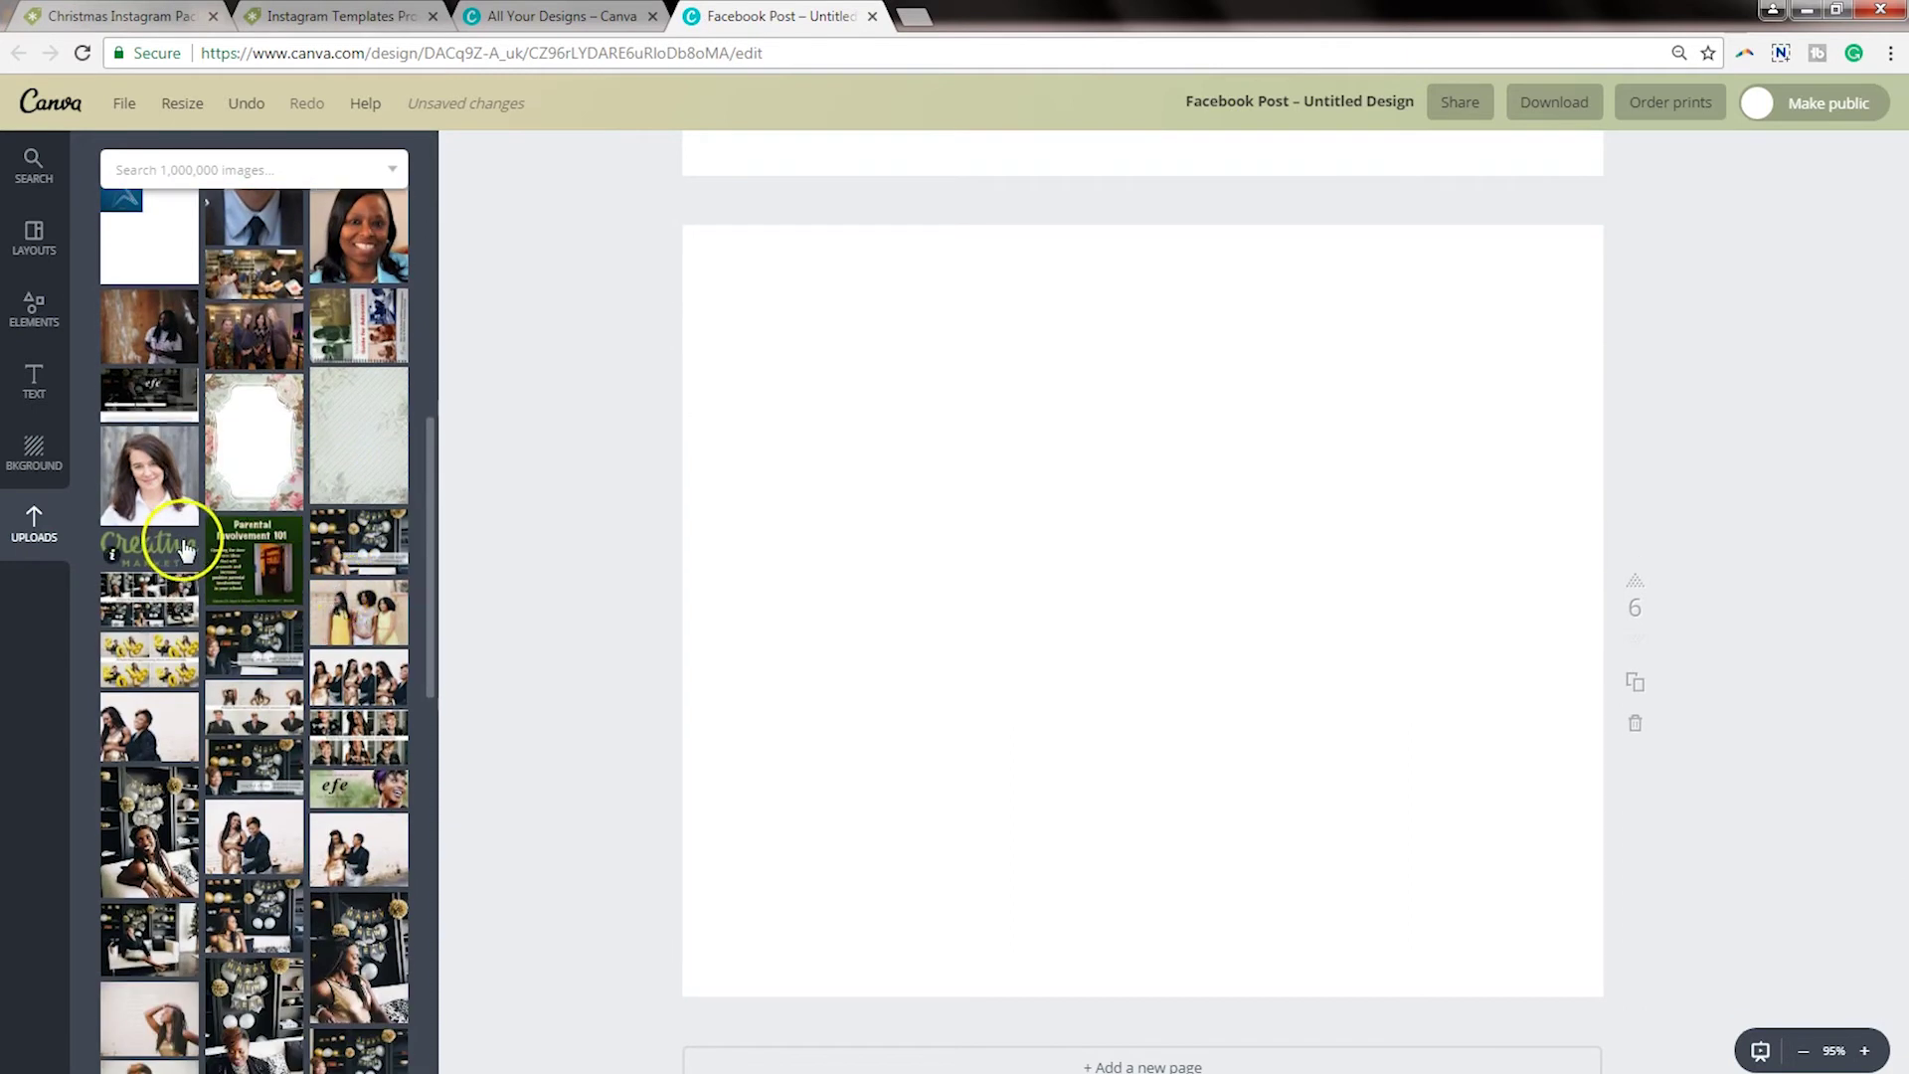
{"action": "left_click", "coordinate": [177, 545]}
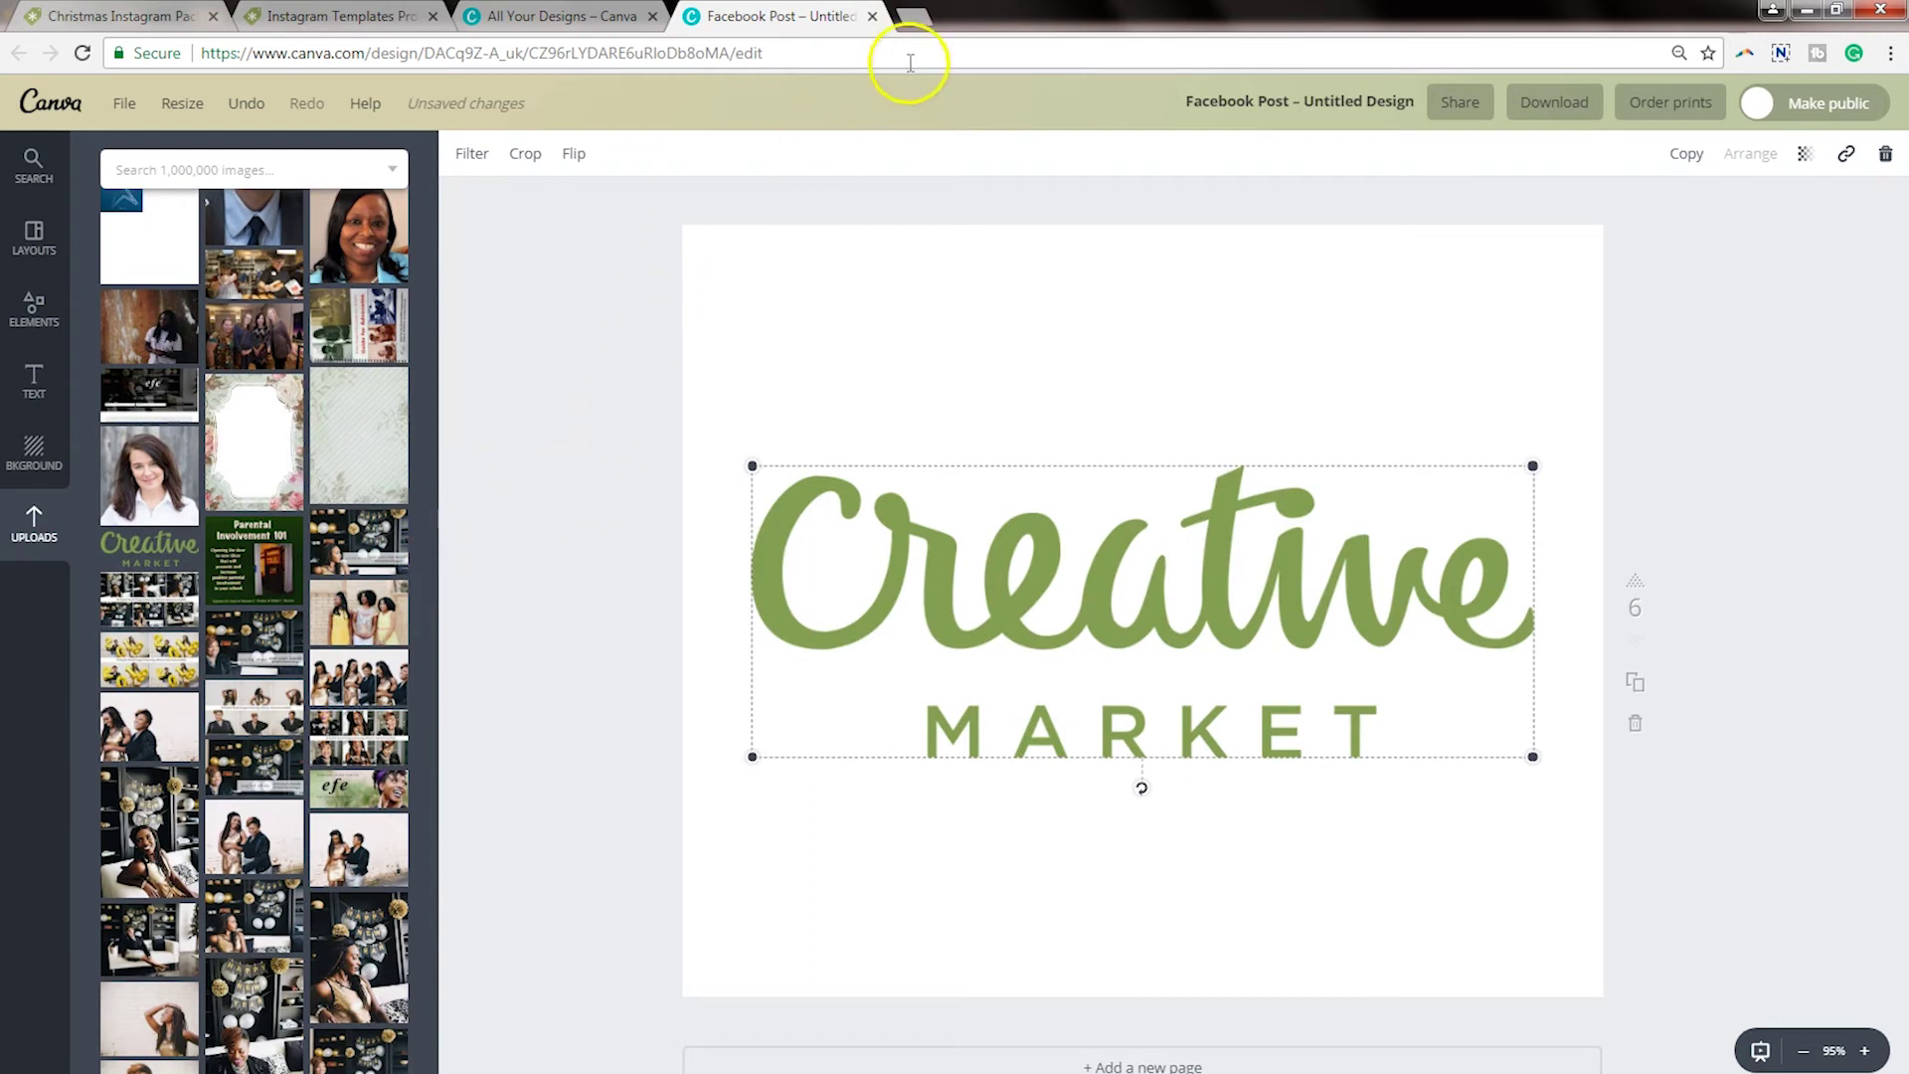
{"action": "left_click", "coordinate": [912, 20]}
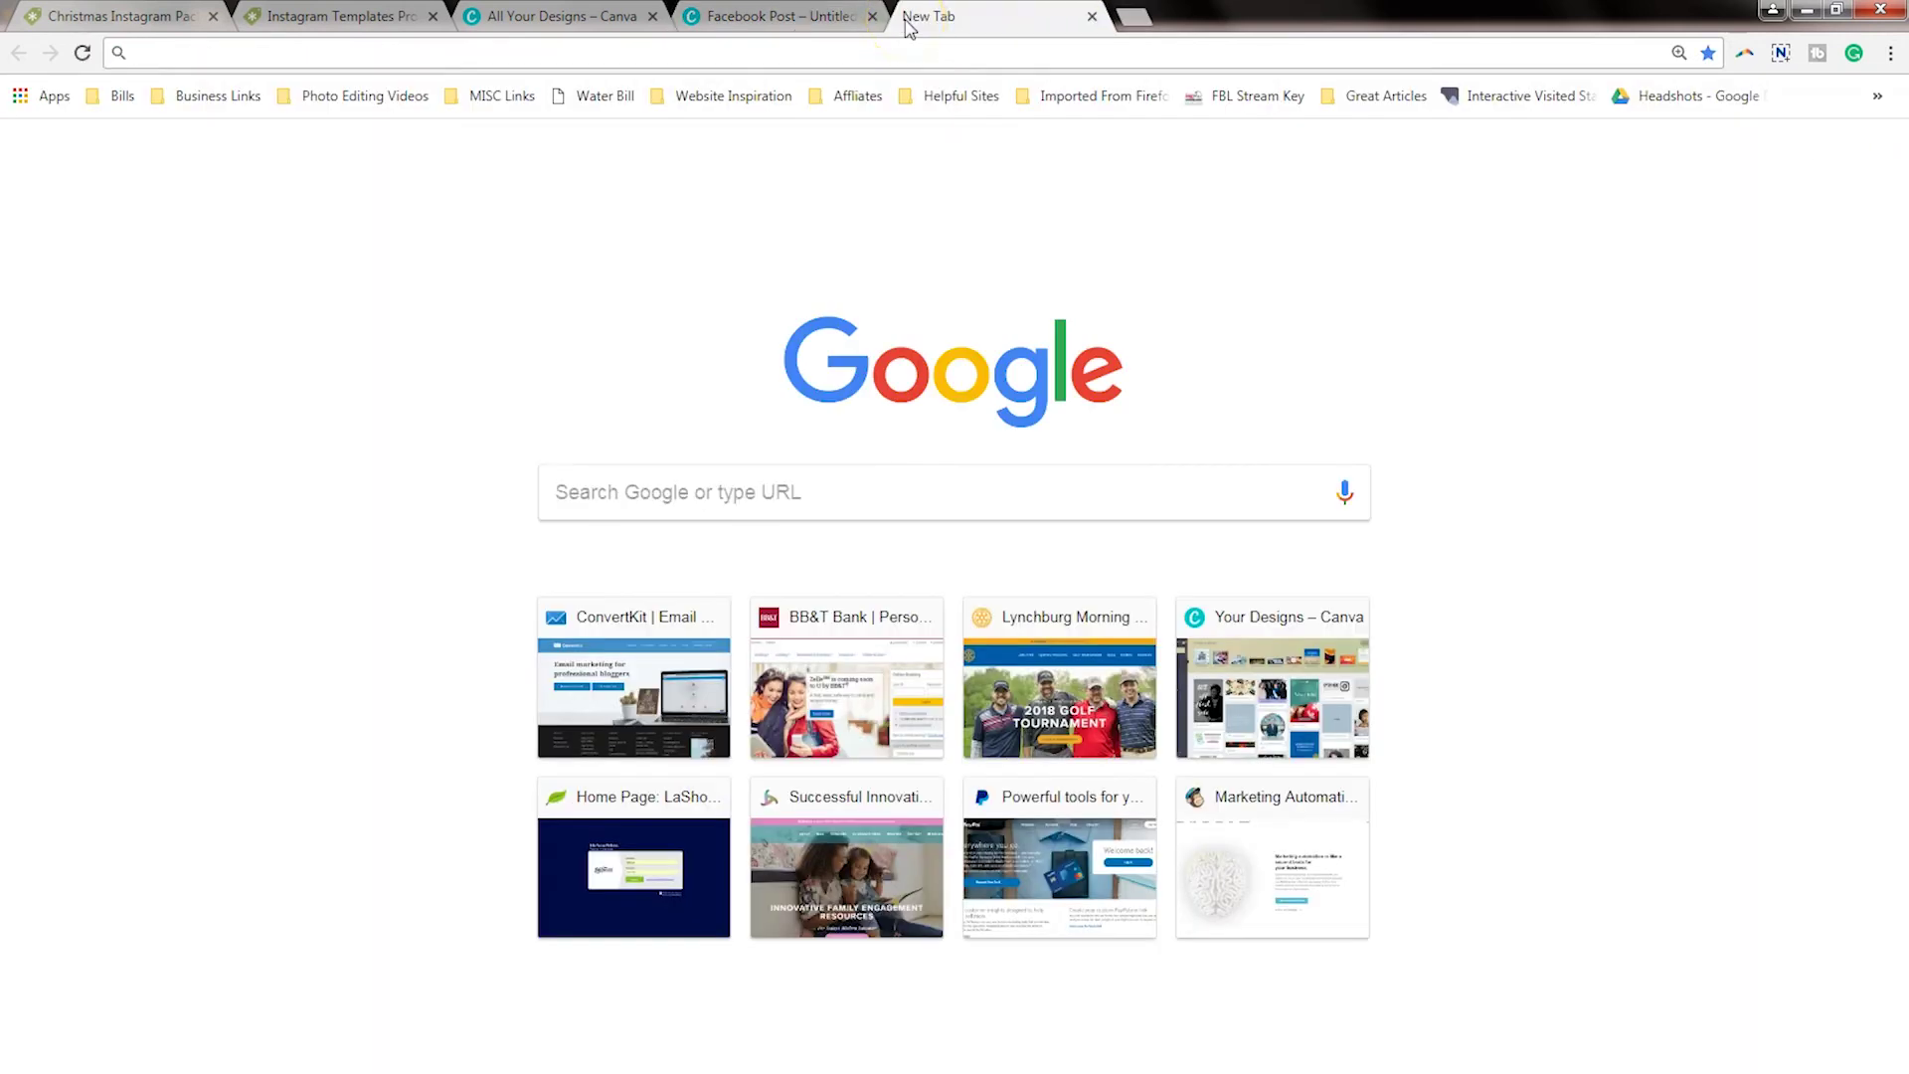
Go to google.com, search for 'creative market logo' and switch to image results
{"action": "type", "text": "gooogl"}
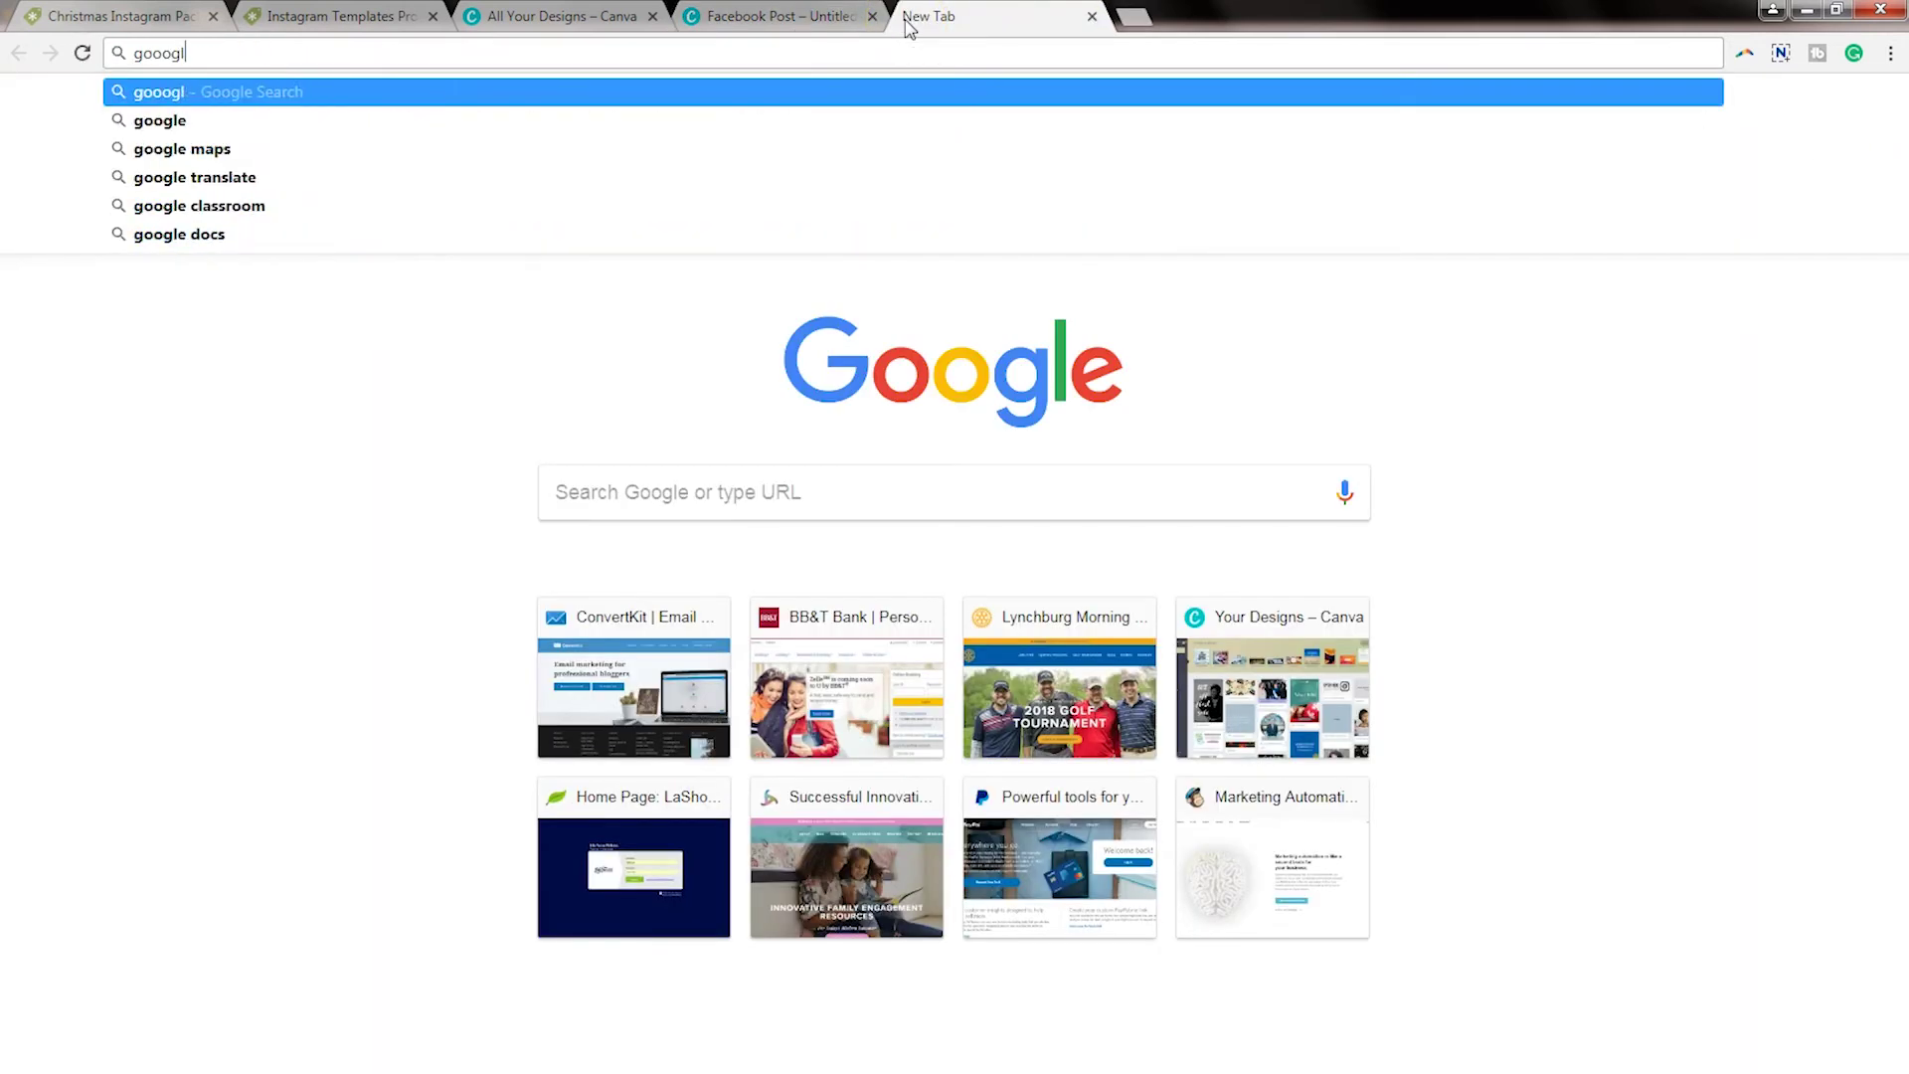
{"action": "key", "text": "BackSpace"}
{"action": "key", "text": "BackSpace"}
{"action": "key", "text": "BackSpace"}
{"action": "type", "text": "gle"}
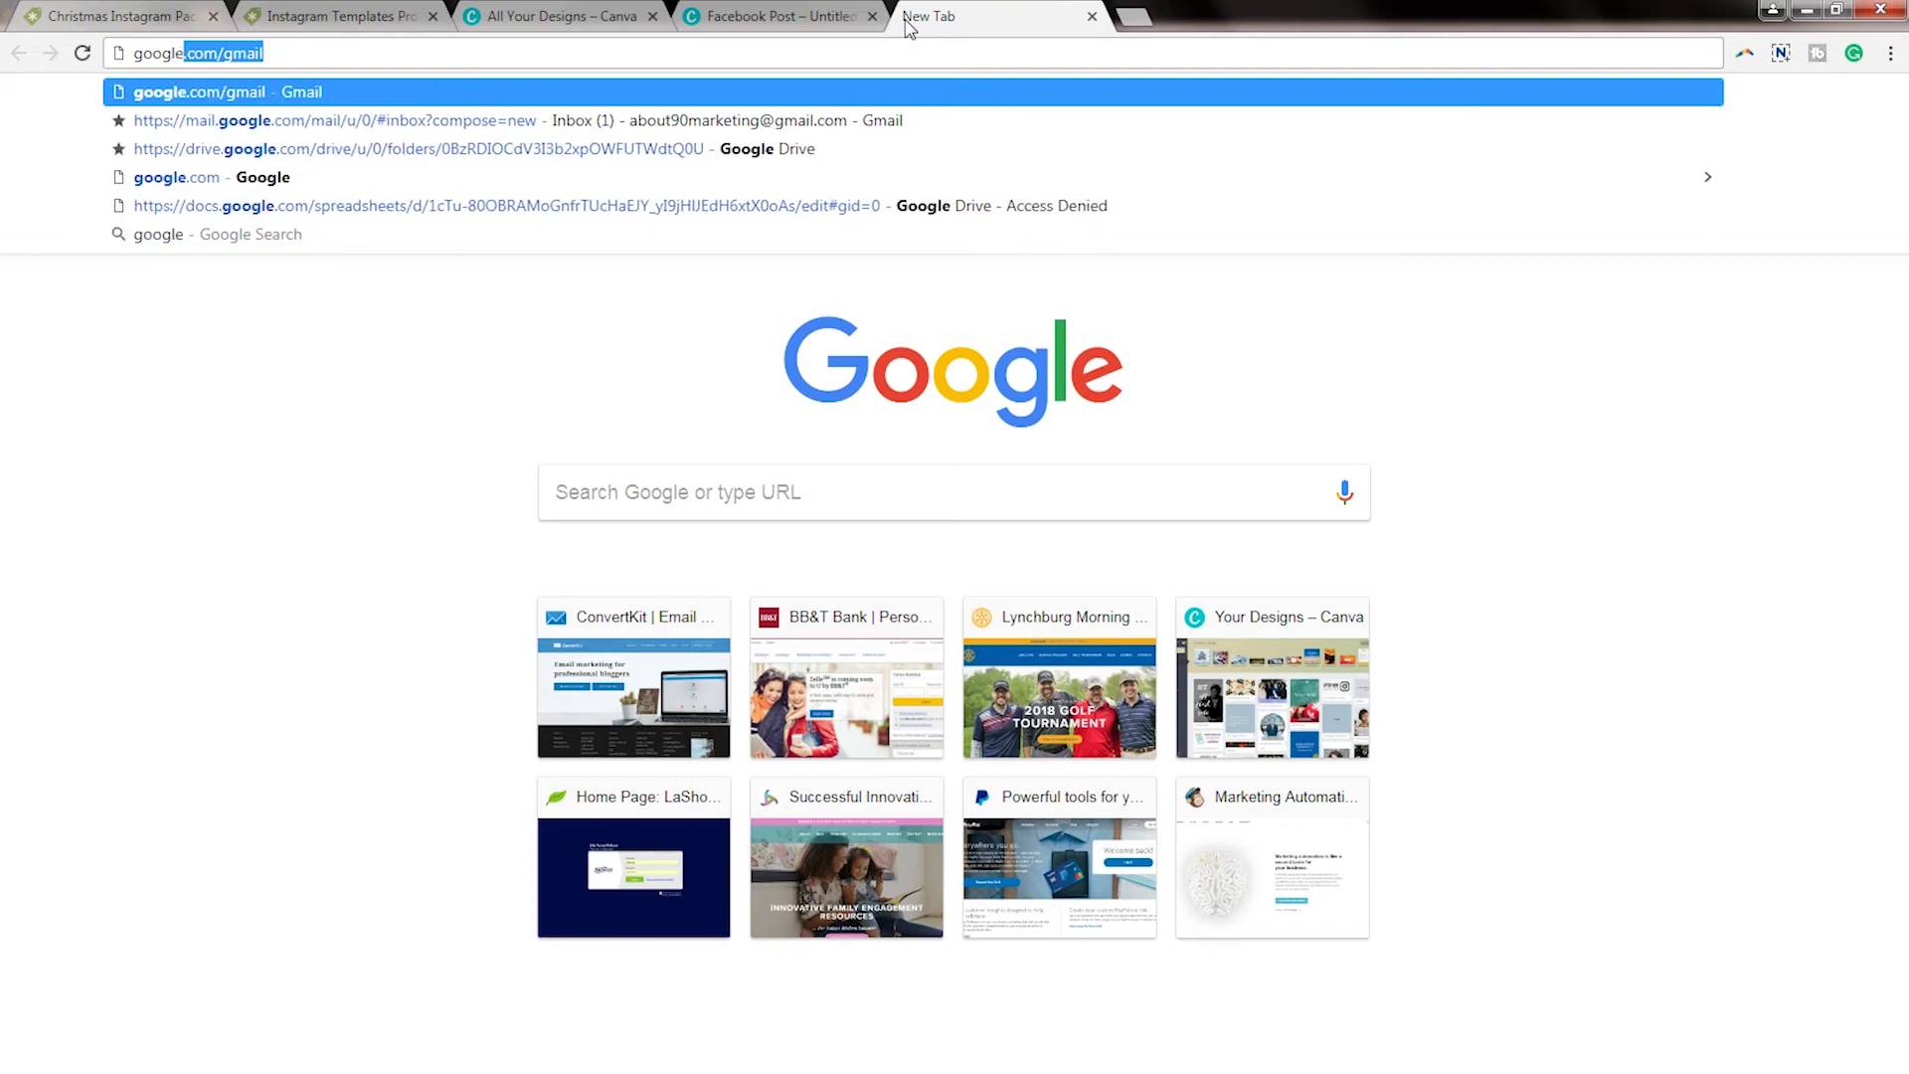
{"action": "type", "text": ".com"}
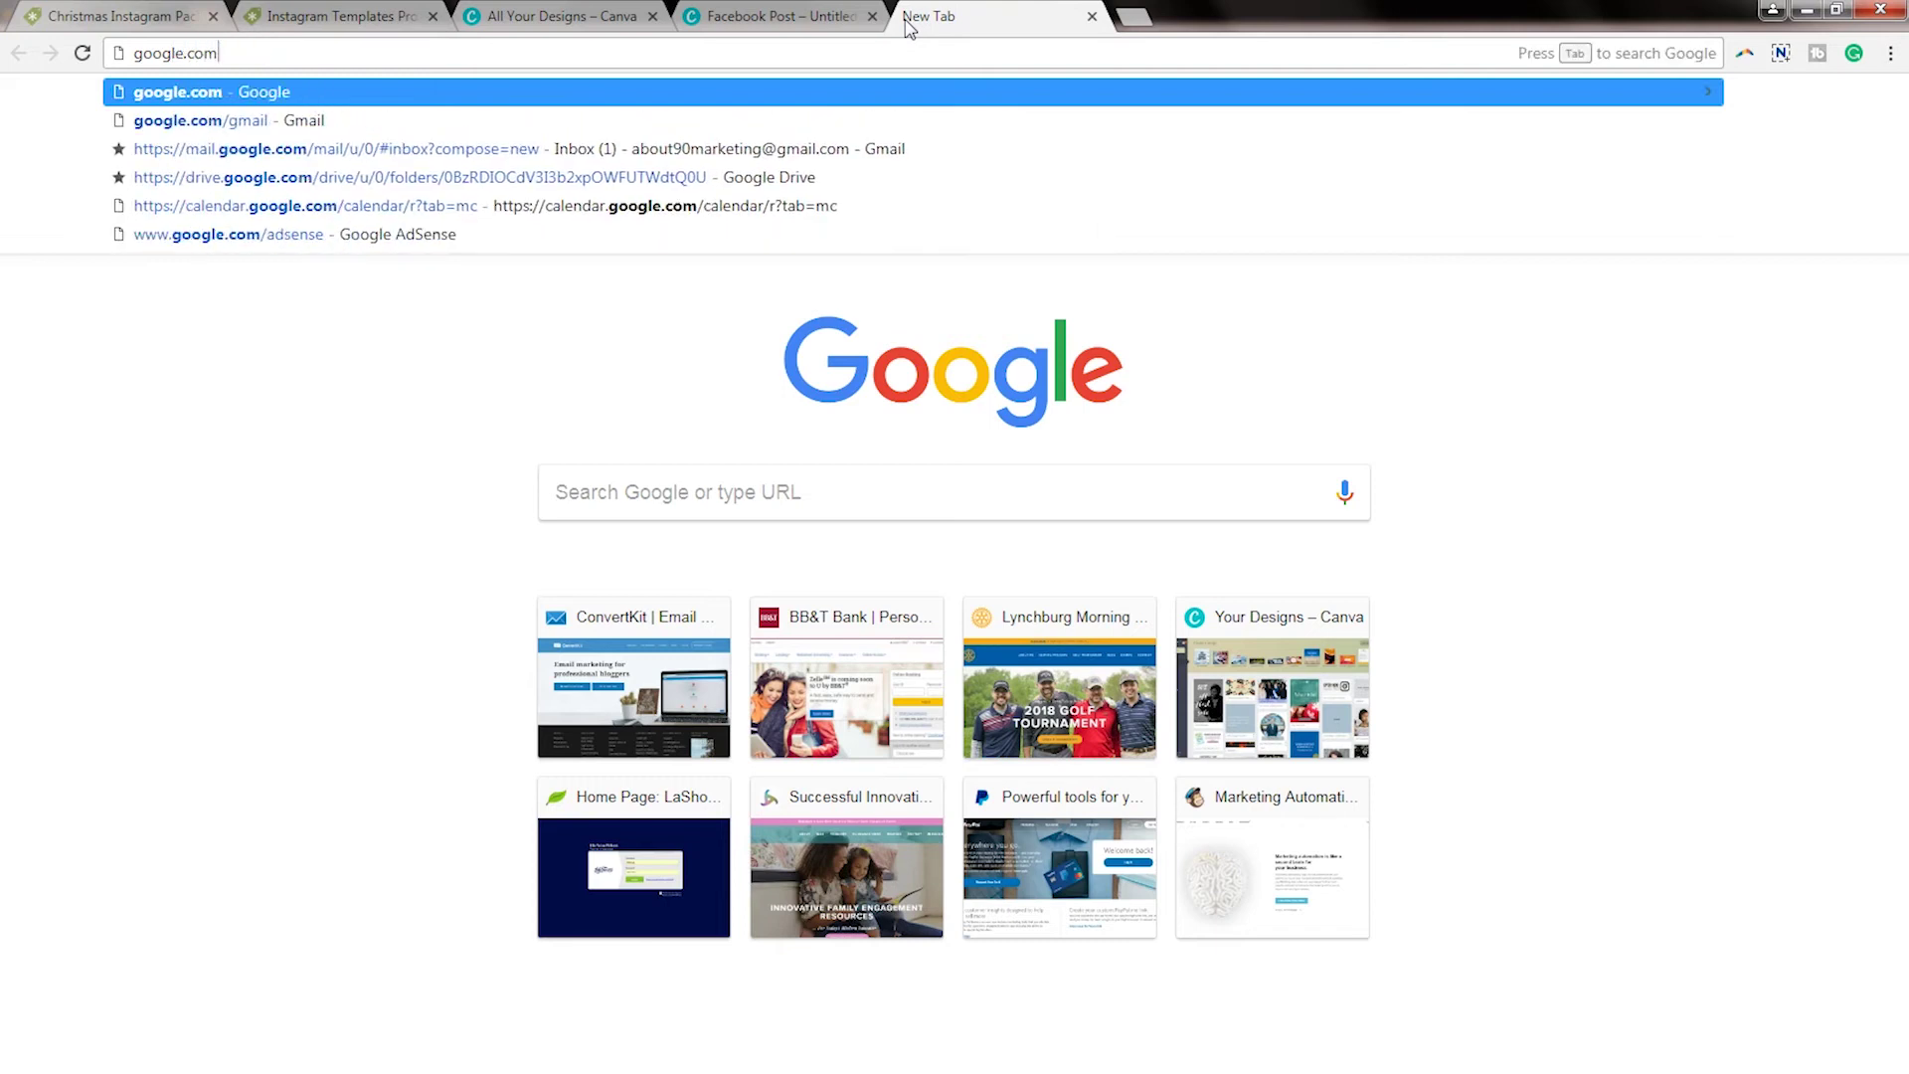
{"action": "key", "text": "Return"}
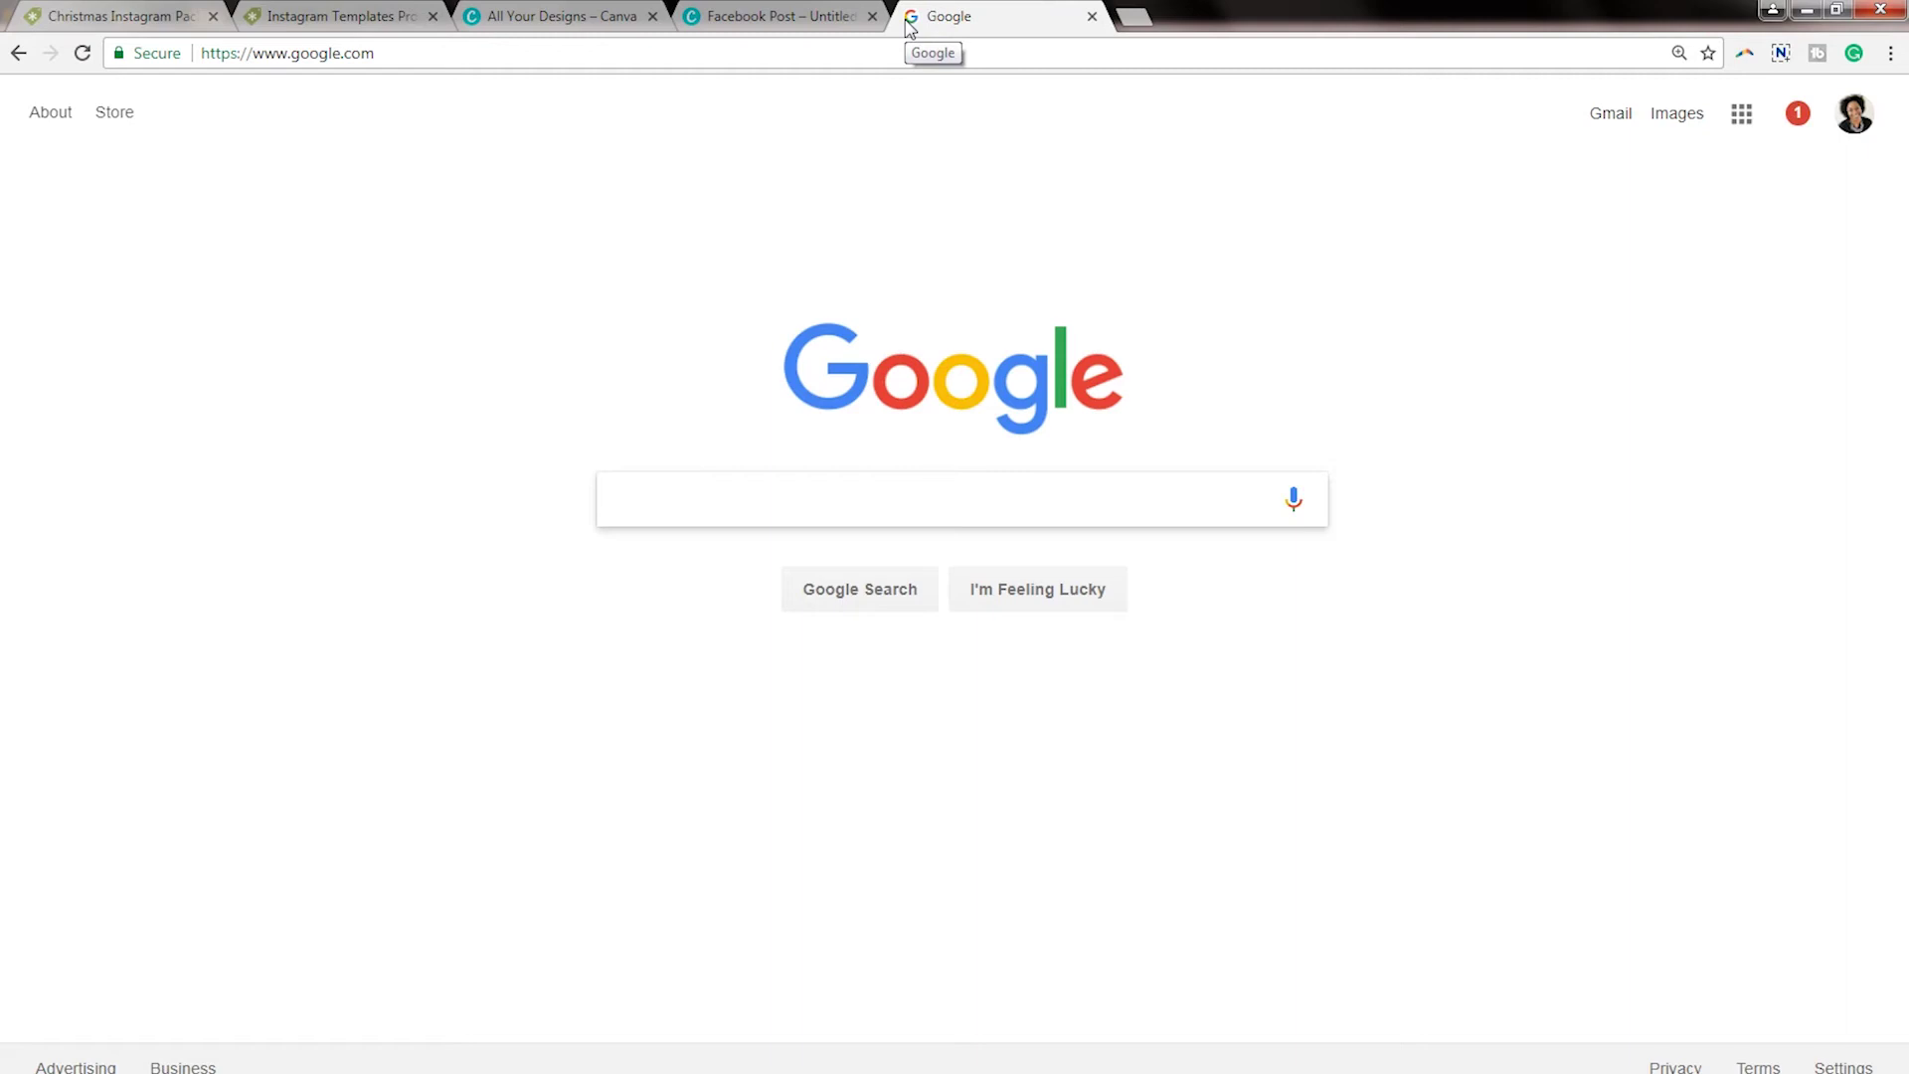
{"action": "type", "text": "creative ma"}
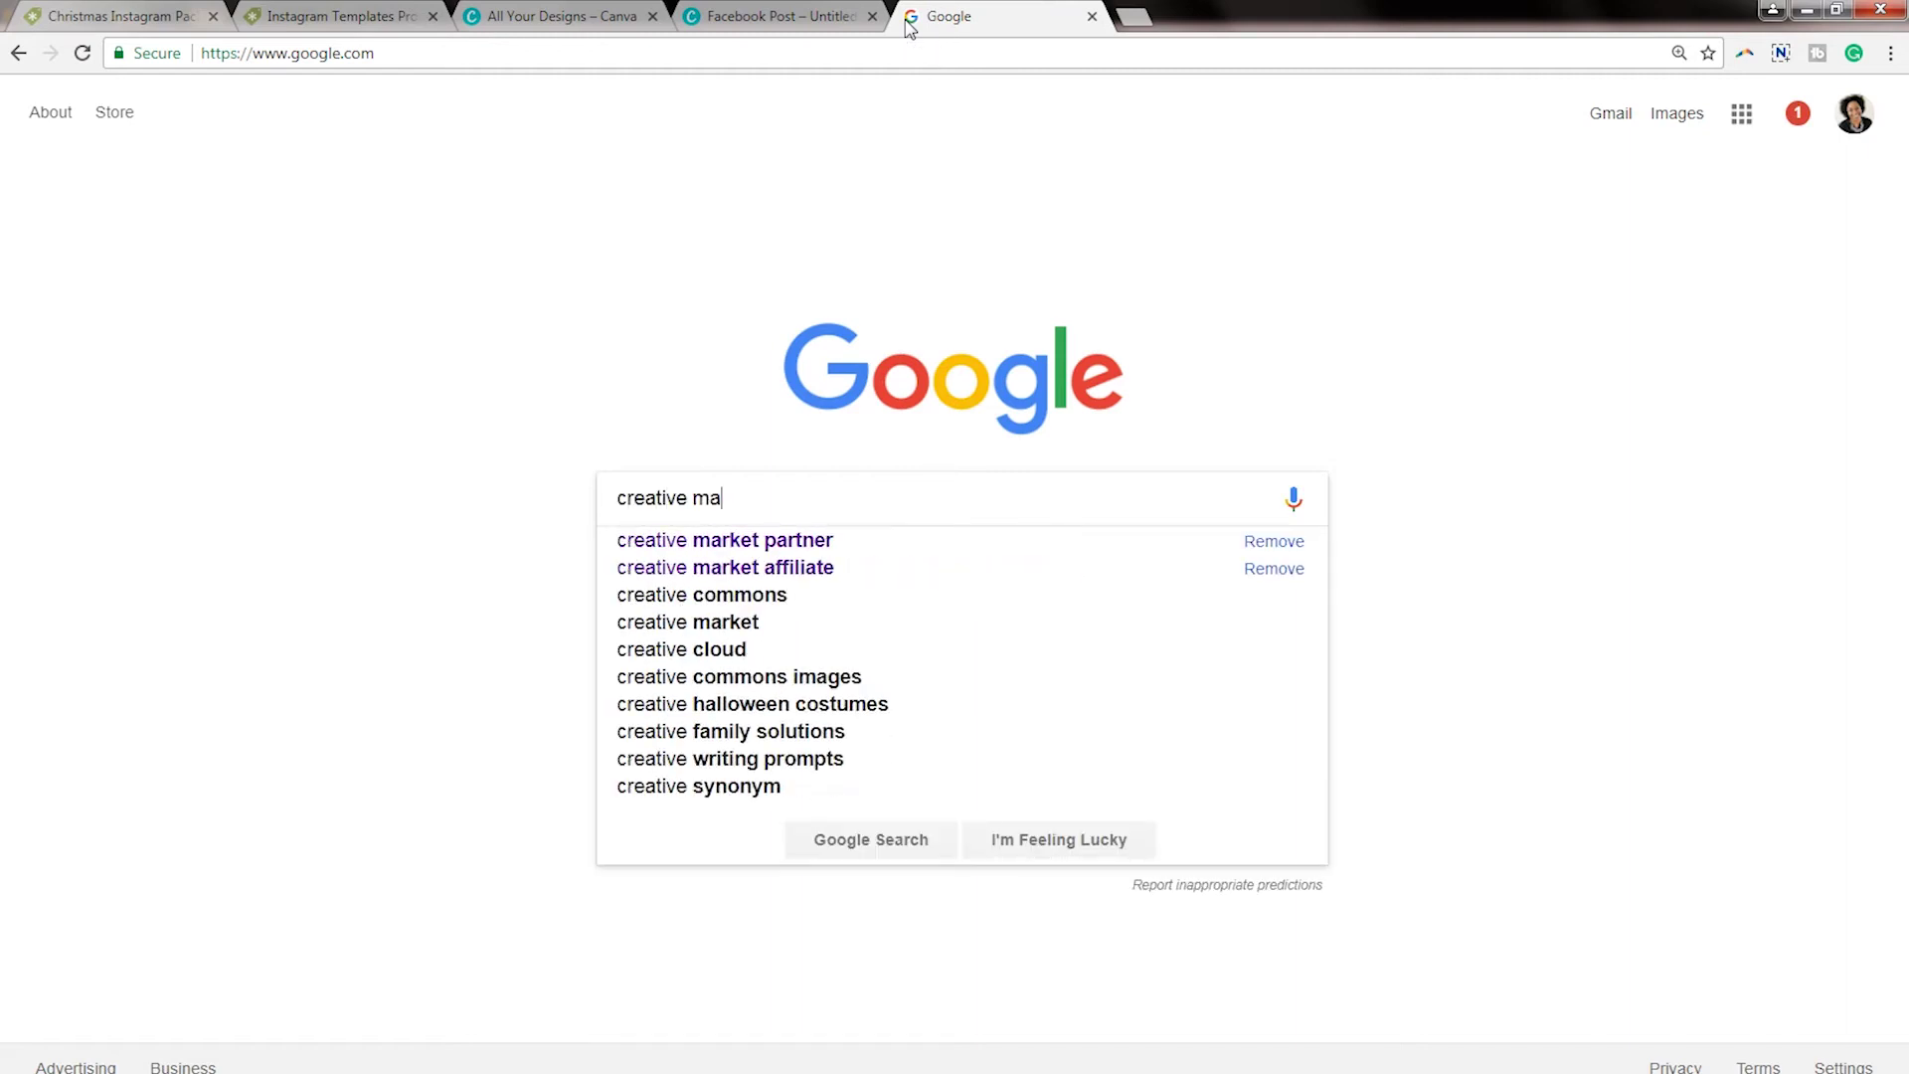
{"action": "type", "text": "rket logo"}
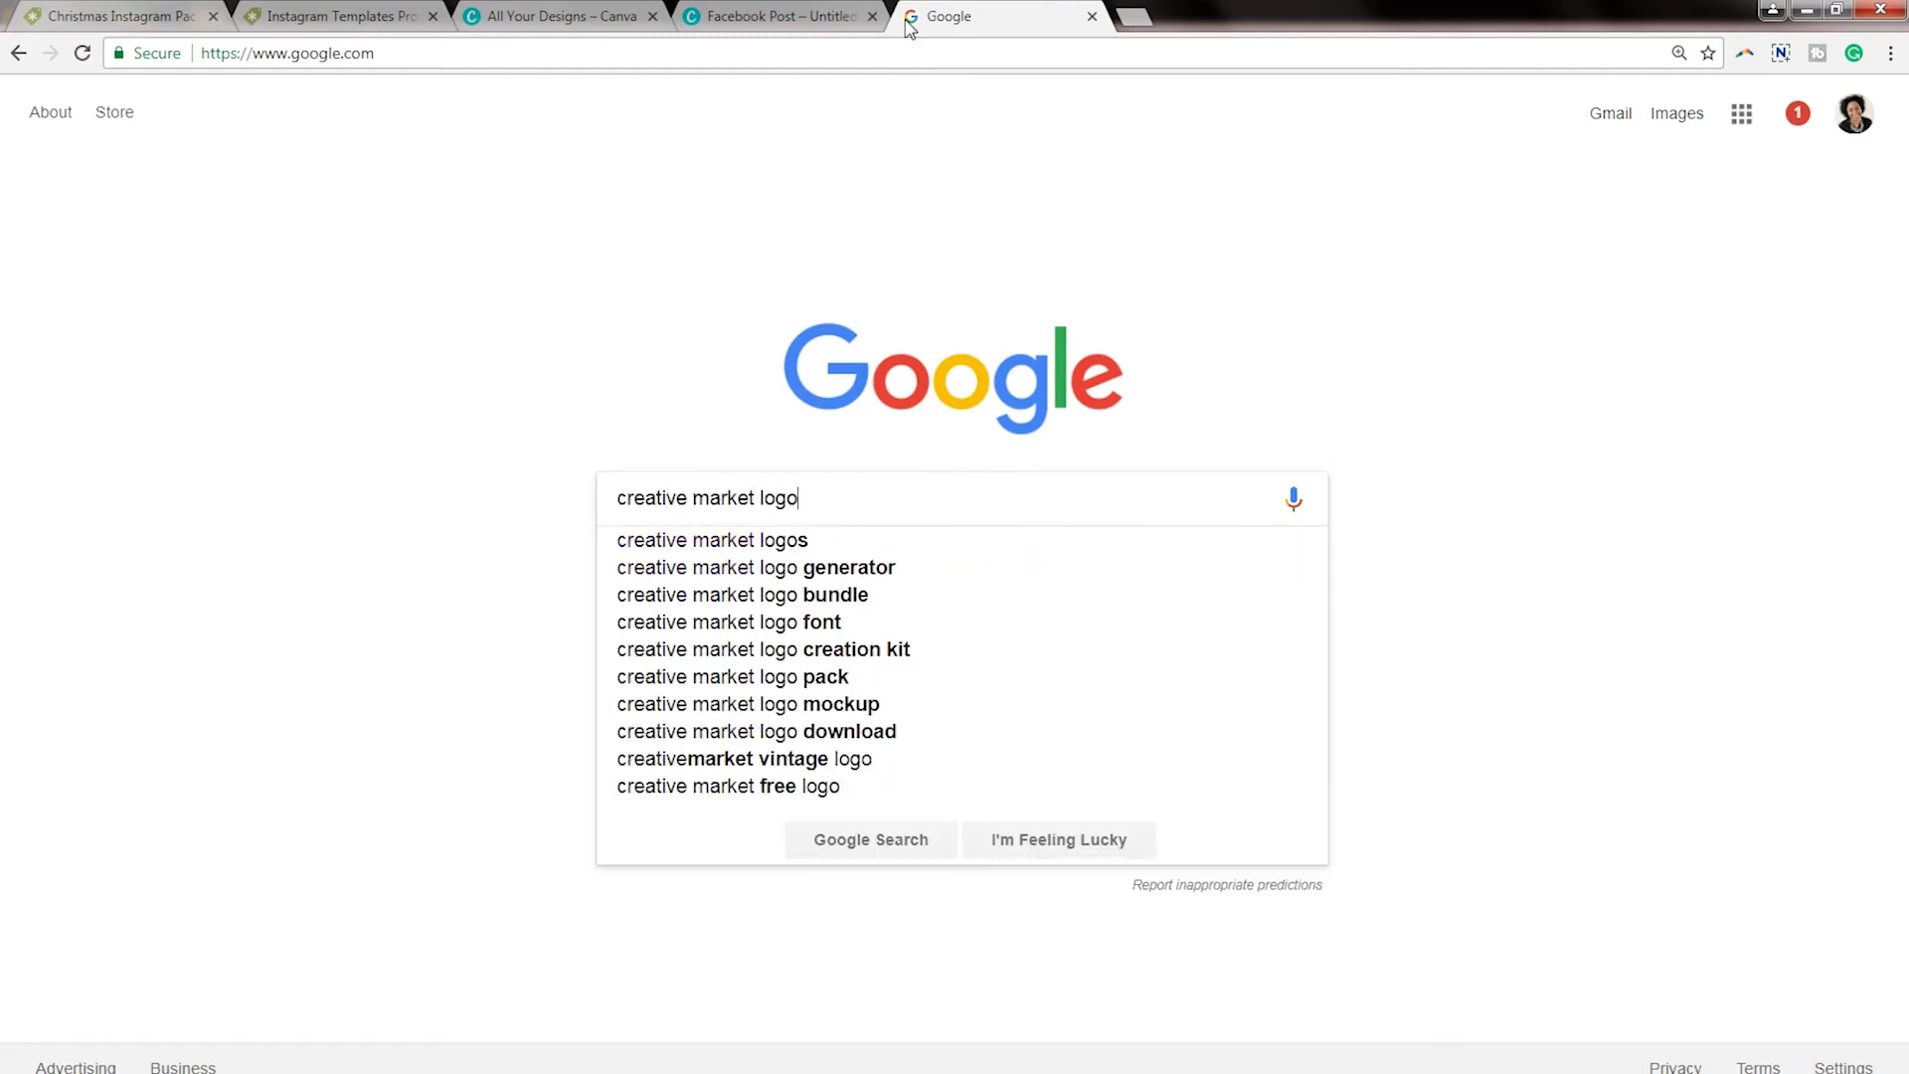
{"action": "key", "text": "Return"}
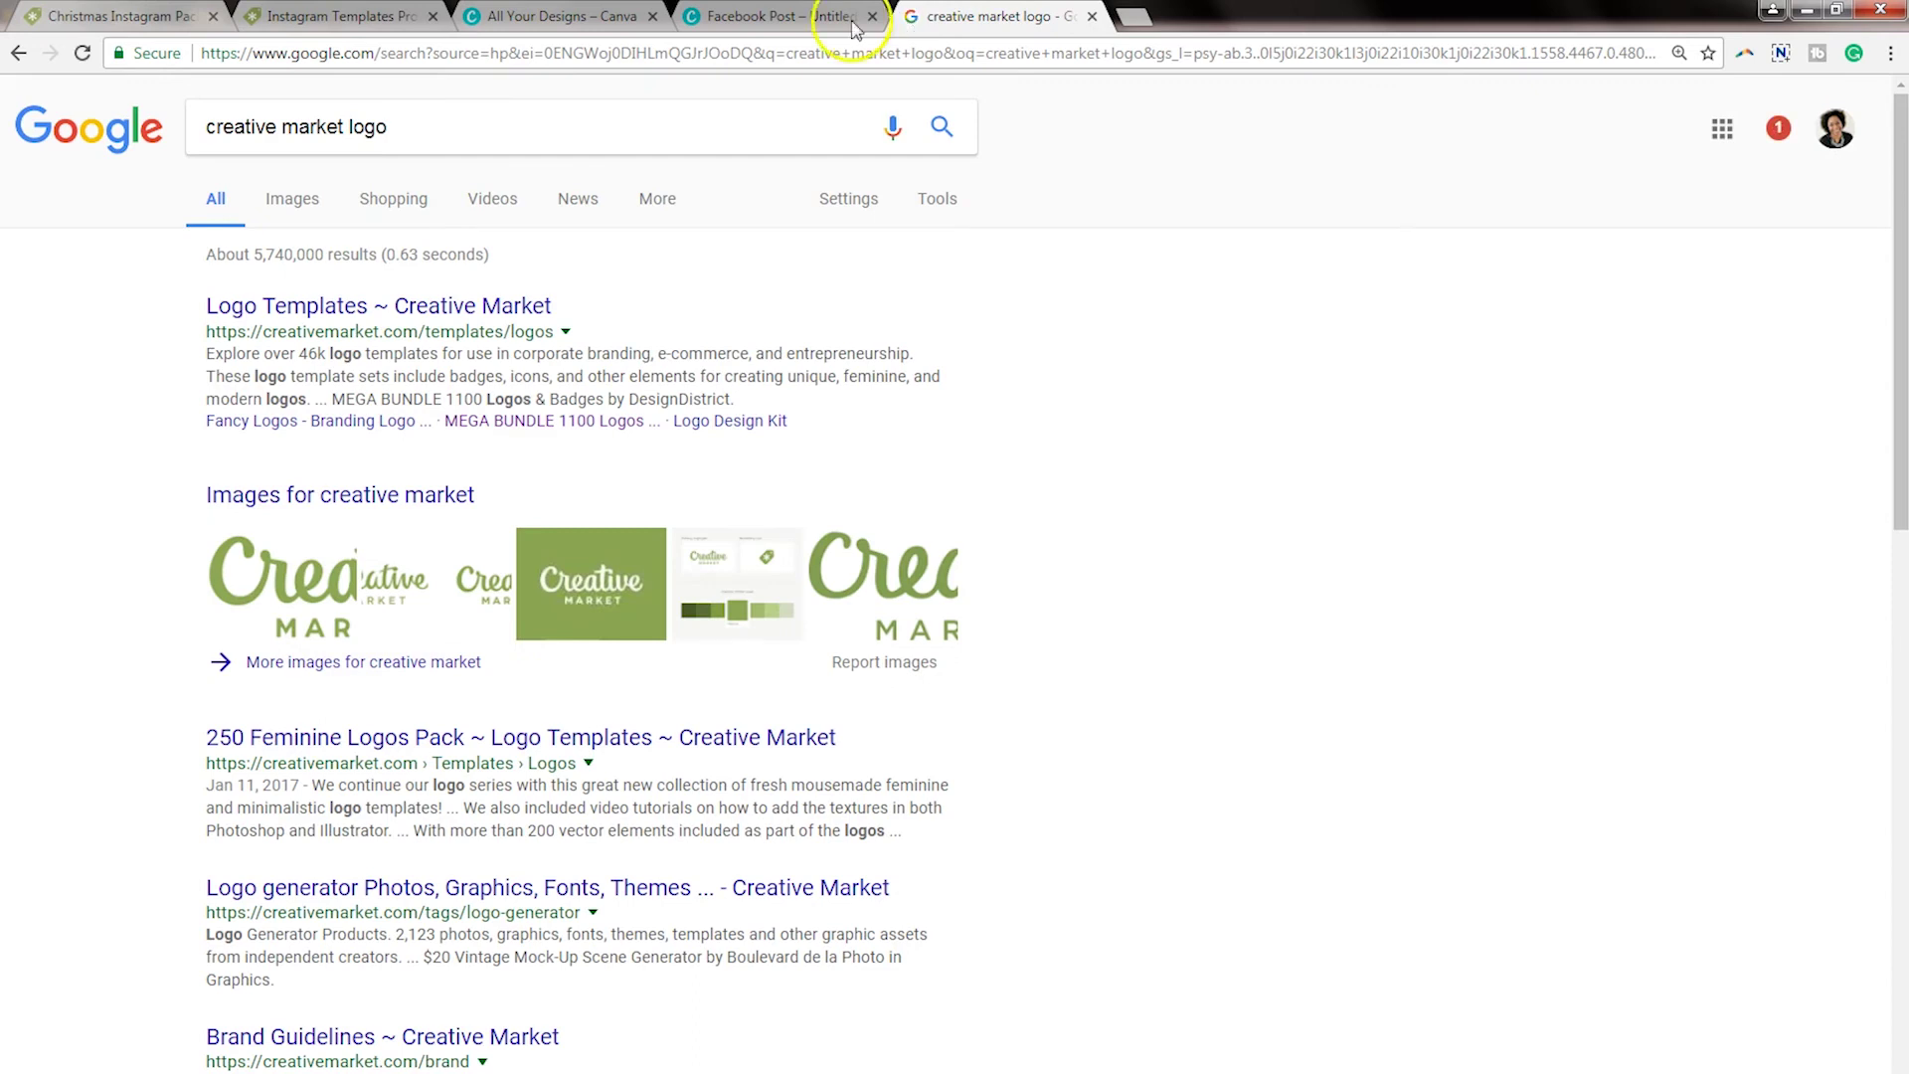
{"action": "left_click", "coordinate": [300, 209]}
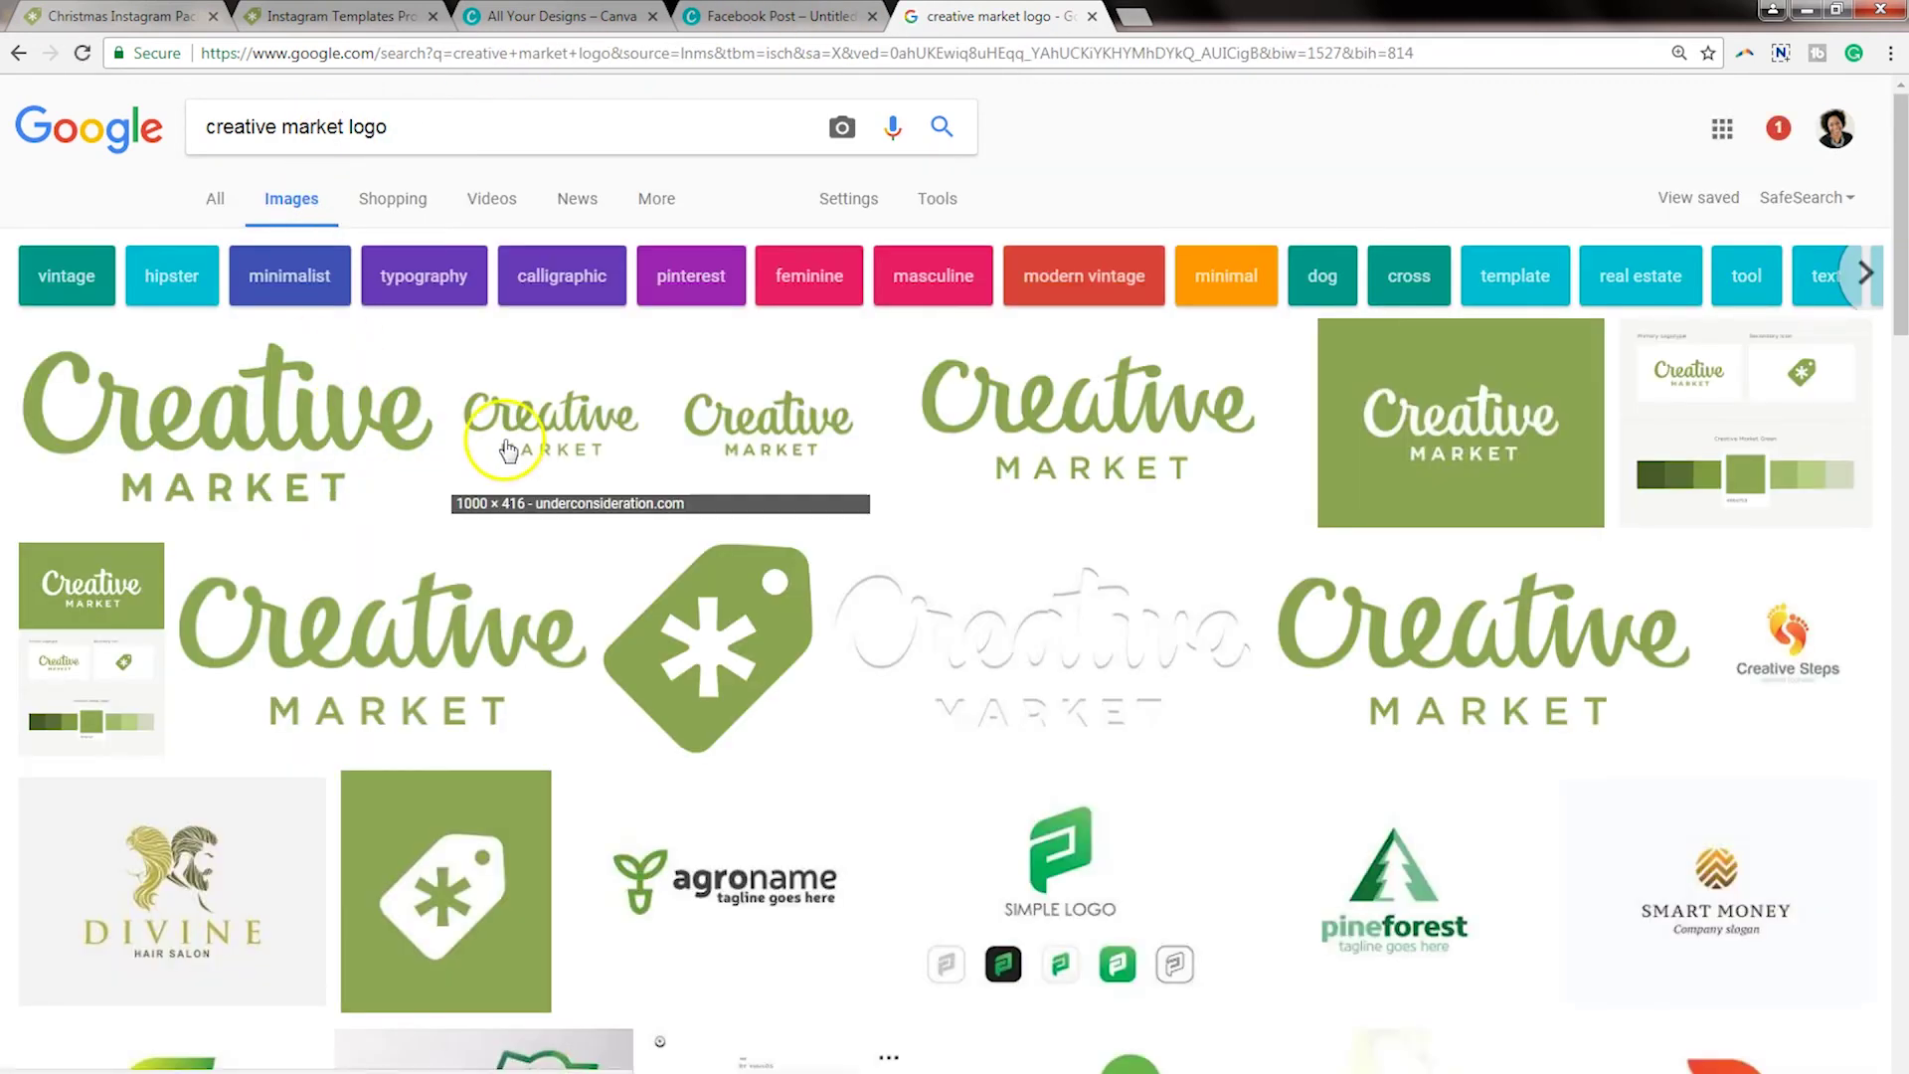
Preview several Creative Market logo images, including the transparent-background one, then return to Canva
{"action": "left_click", "coordinate": [805, 455]}
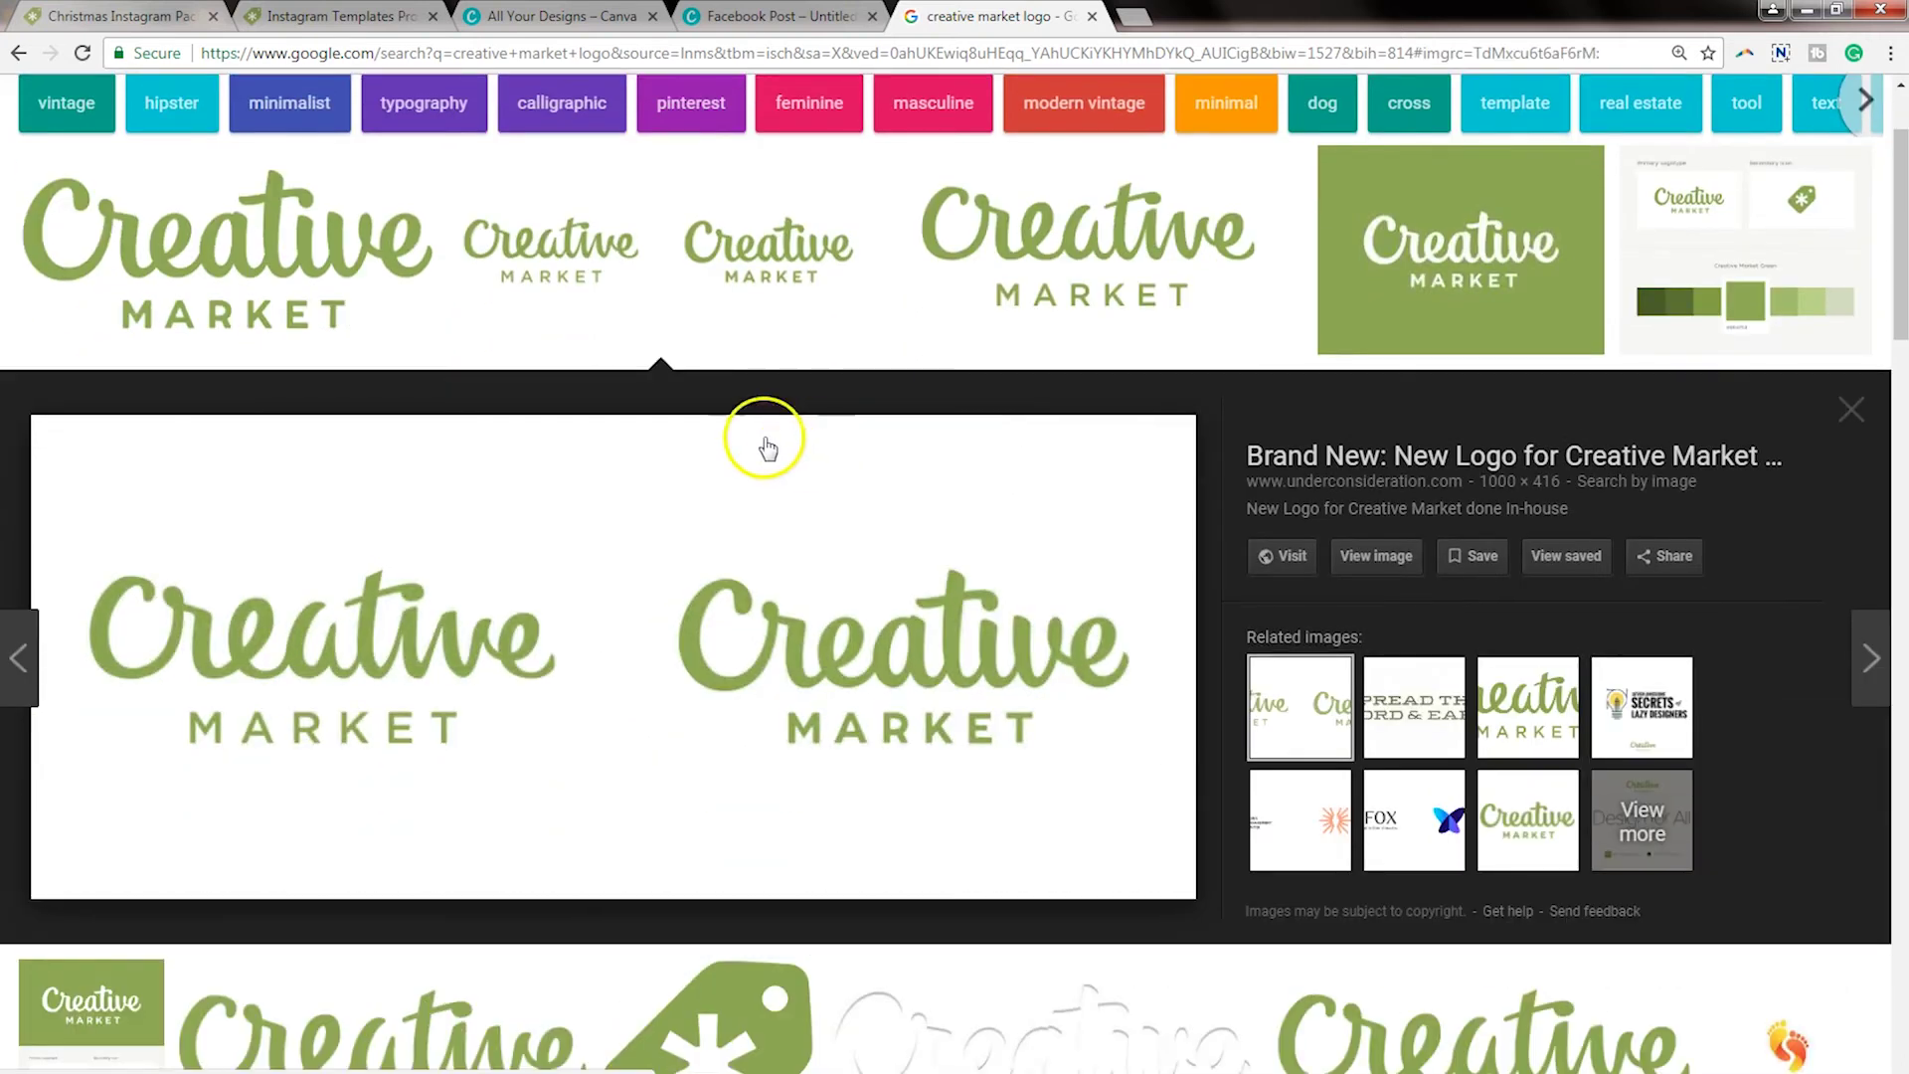
{"action": "left_click", "coordinate": [331, 295]}
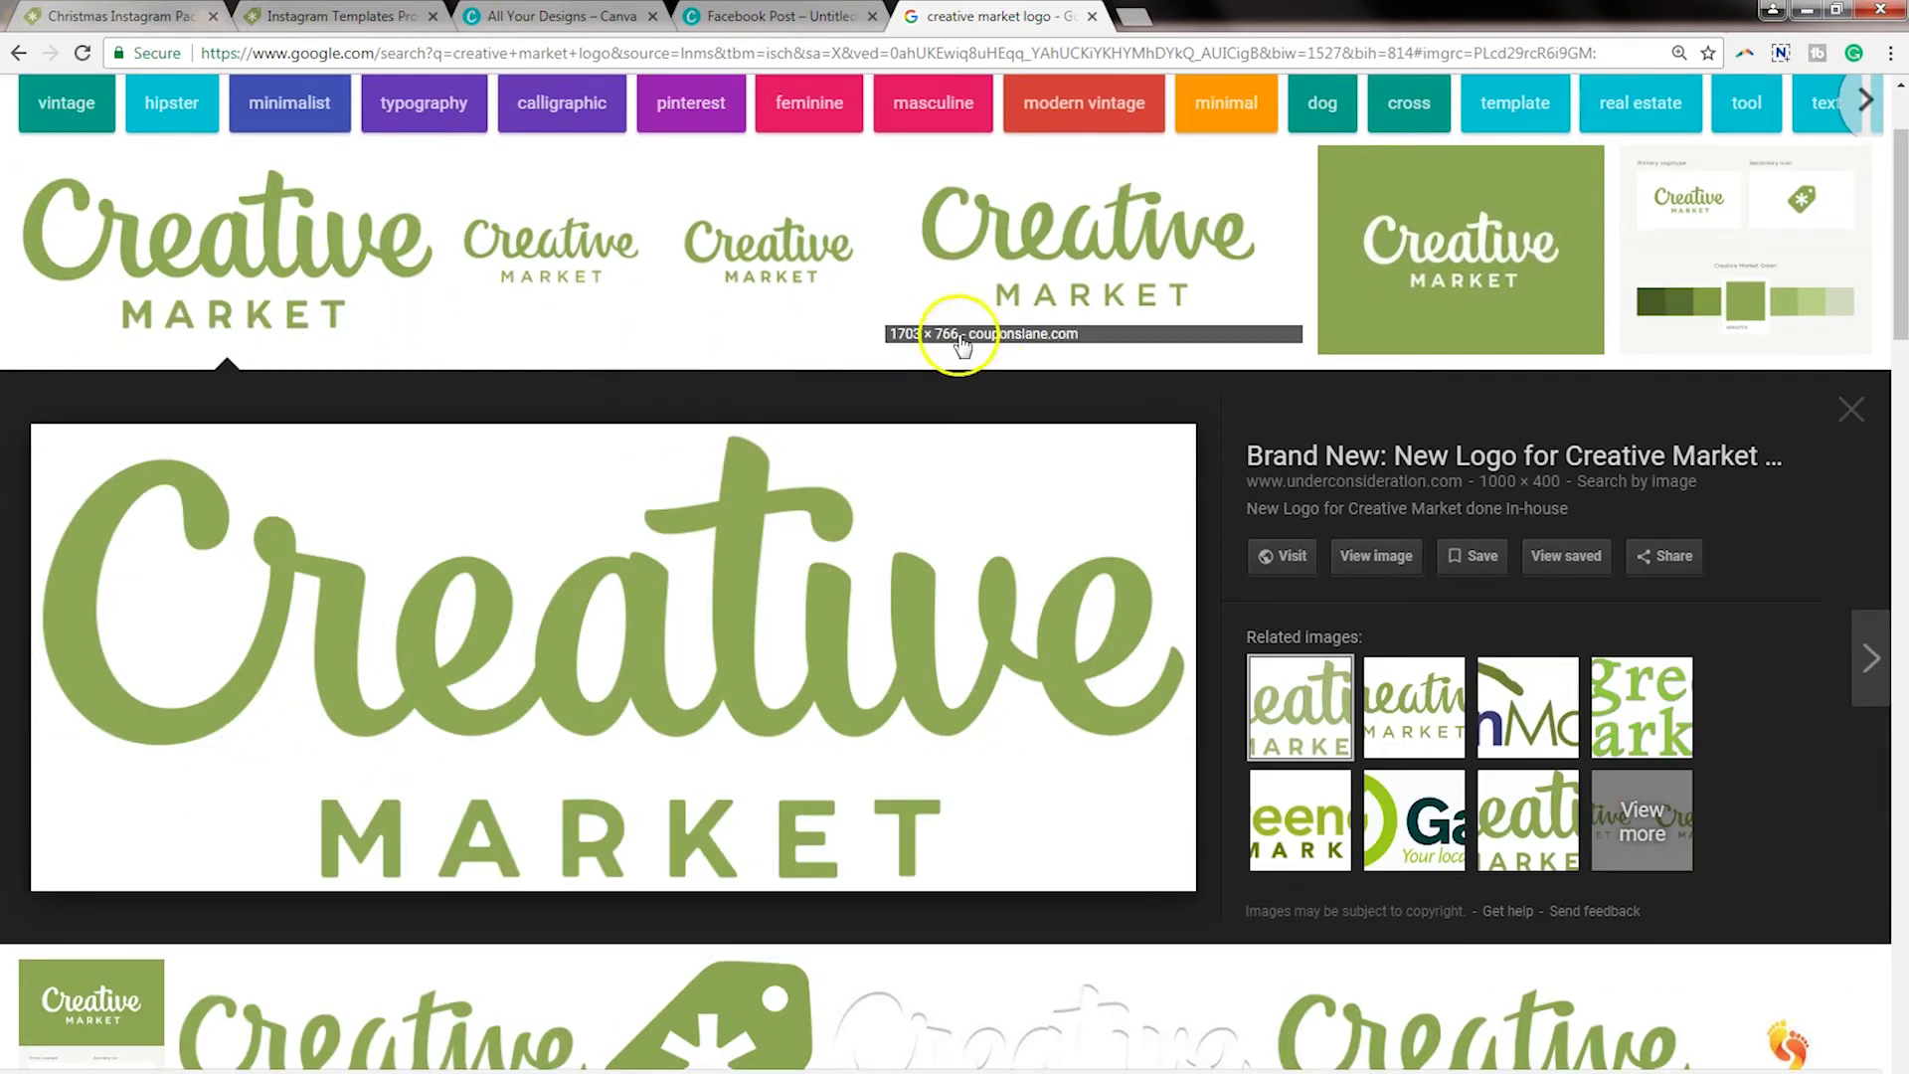
{"action": "left_click", "coordinate": [1082, 300]}
{"action": "scroll", "coordinate": [1184, 303], "scroll_direction": "down", "scroll_amount": 5}
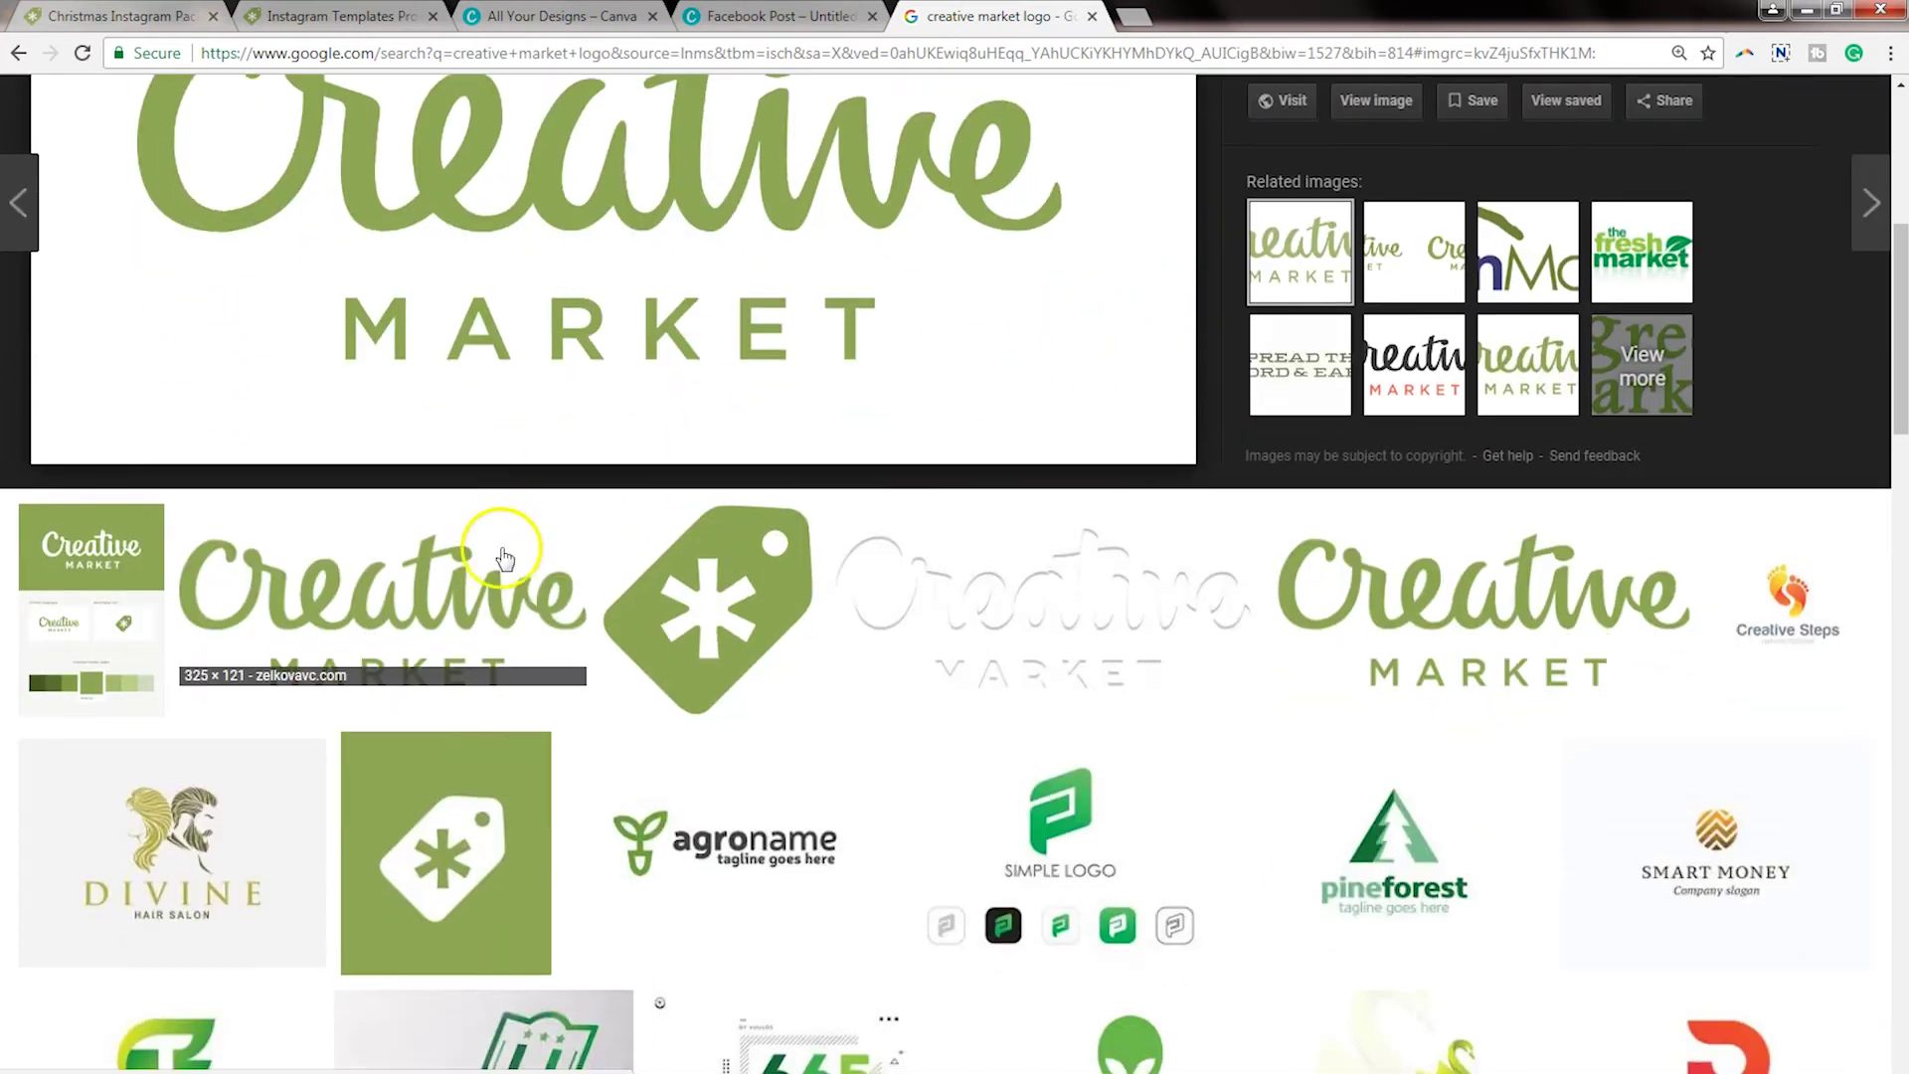
{"action": "left_click", "coordinate": [505, 559]}
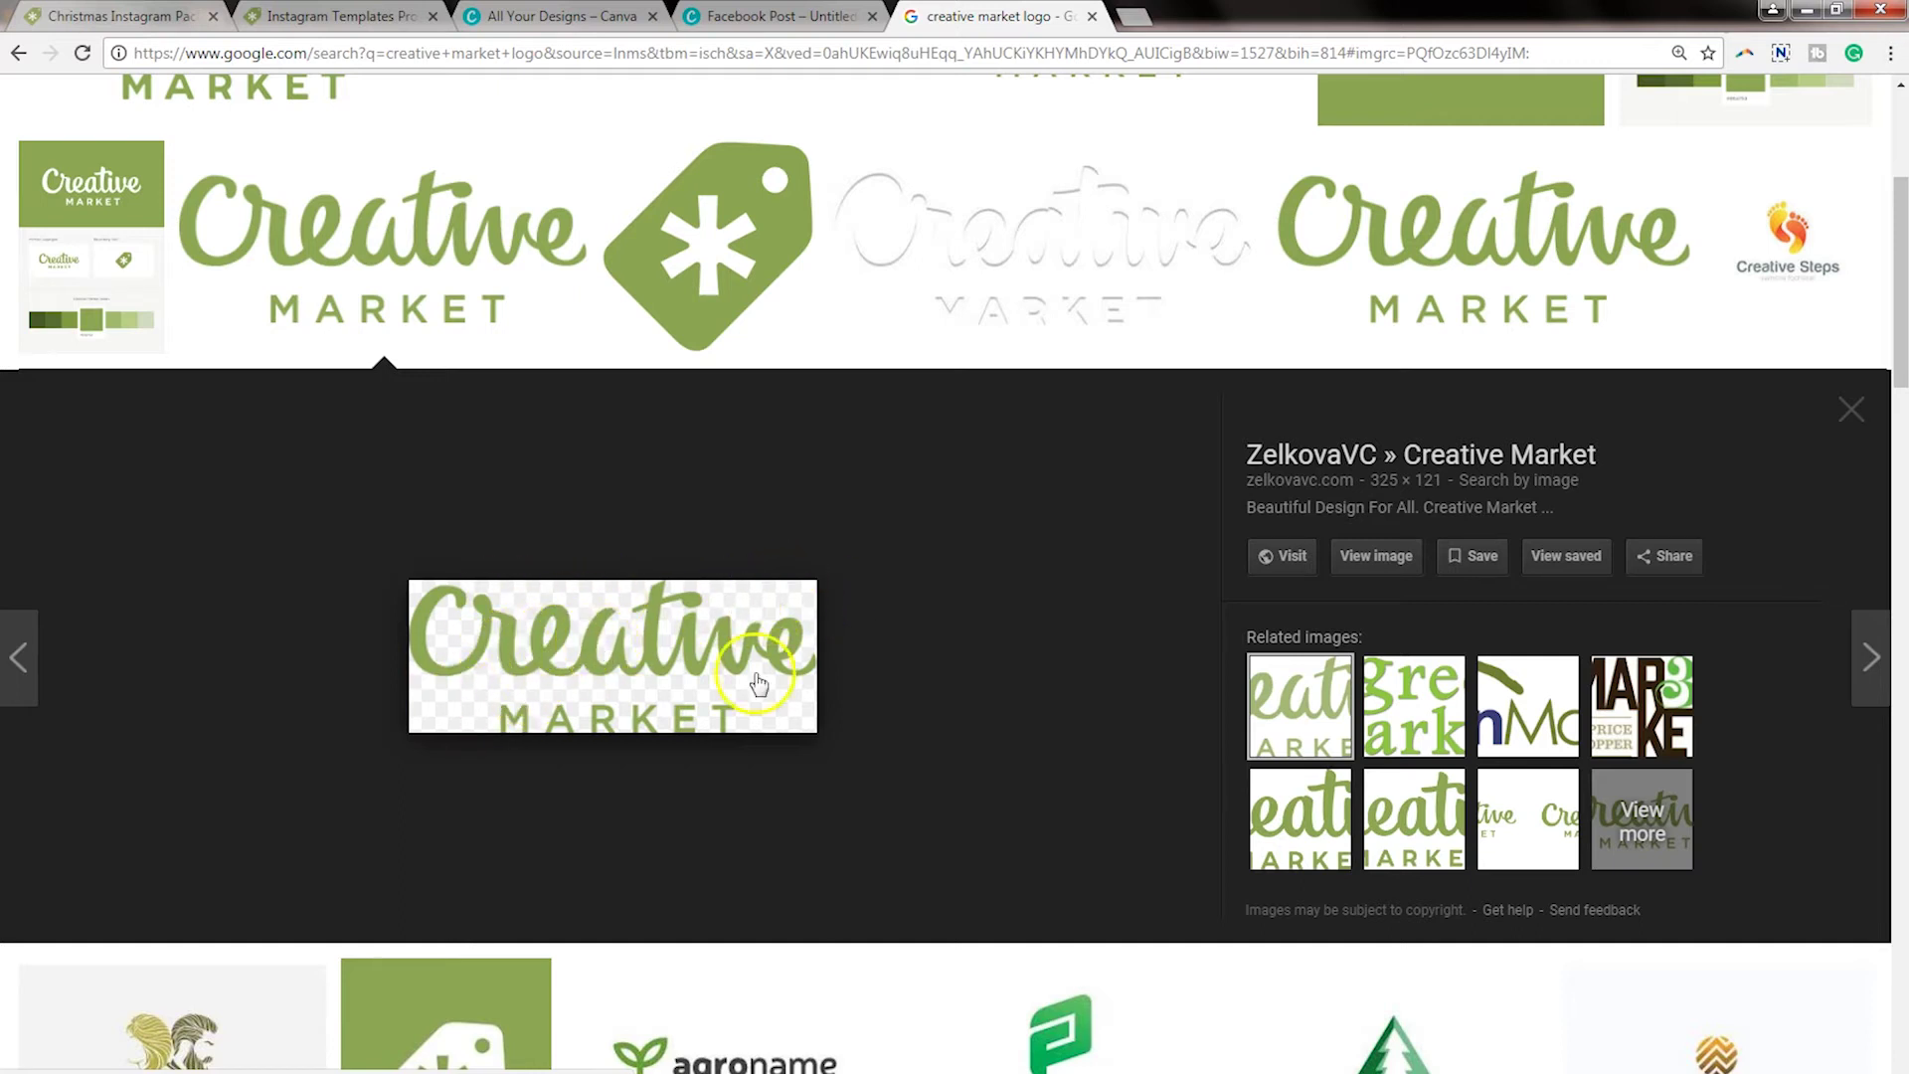
{"action": "scroll", "coordinate": [613, 511], "scroll_direction": "up", "scroll_amount": 3}
{"action": "left_click", "coordinate": [511, 362]}
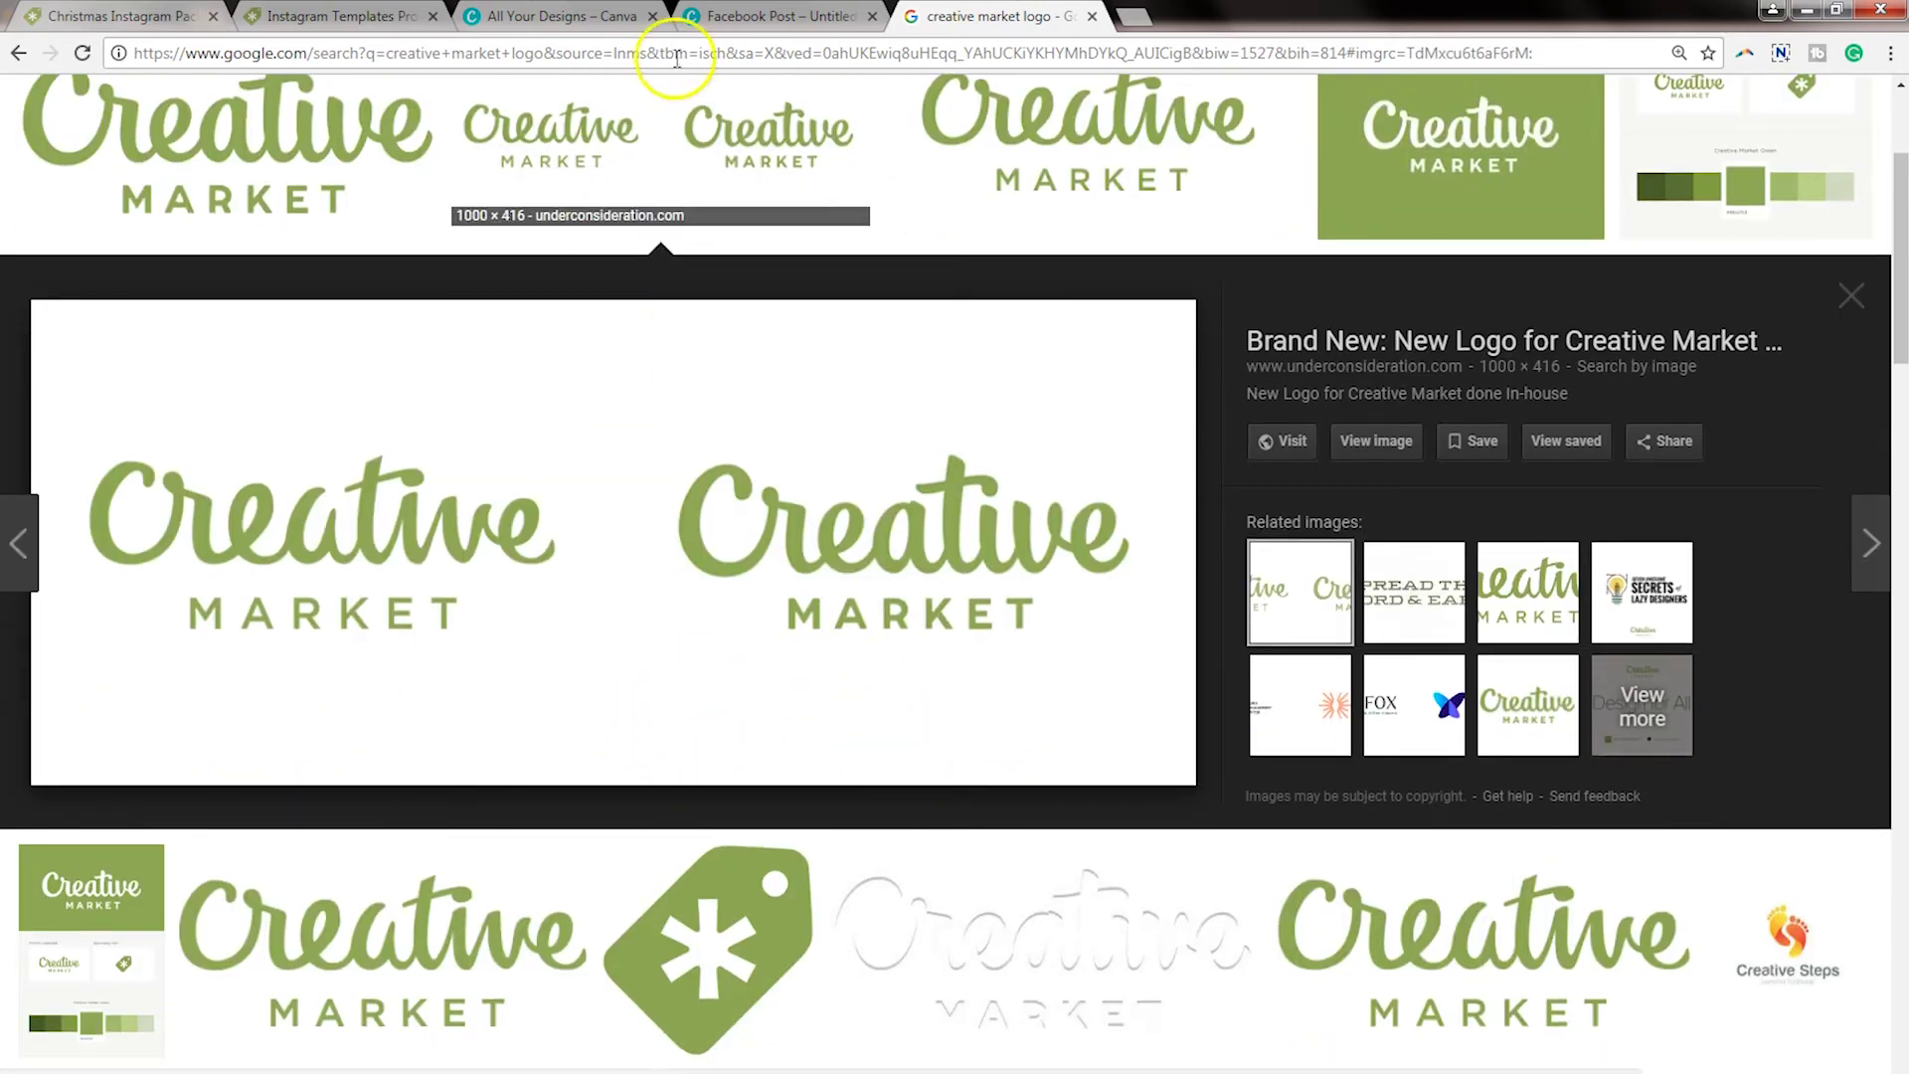
{"action": "left_click", "coordinate": [734, 18]}
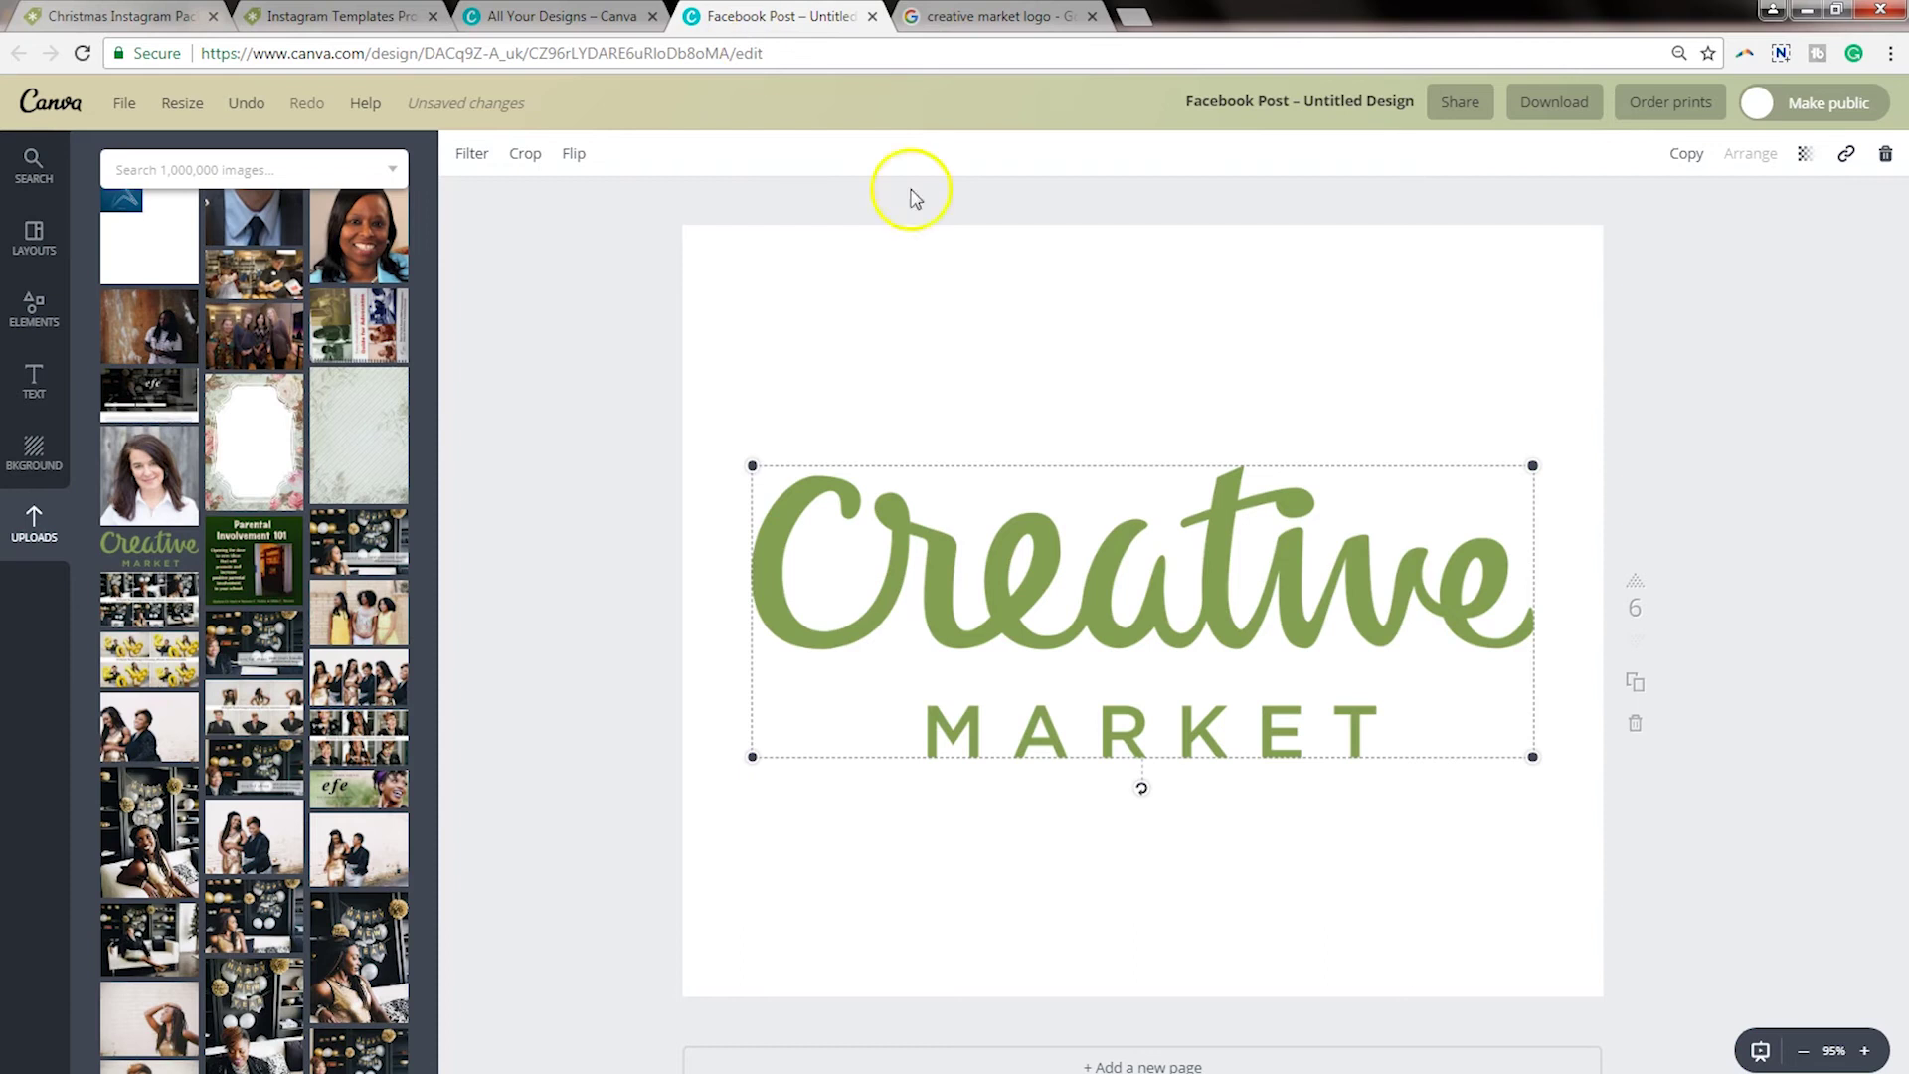
Add a subheading text box reading 'FREE DOWNLOAD ON' to page 6
{"action": "left_click", "coordinate": [1806, 489]}
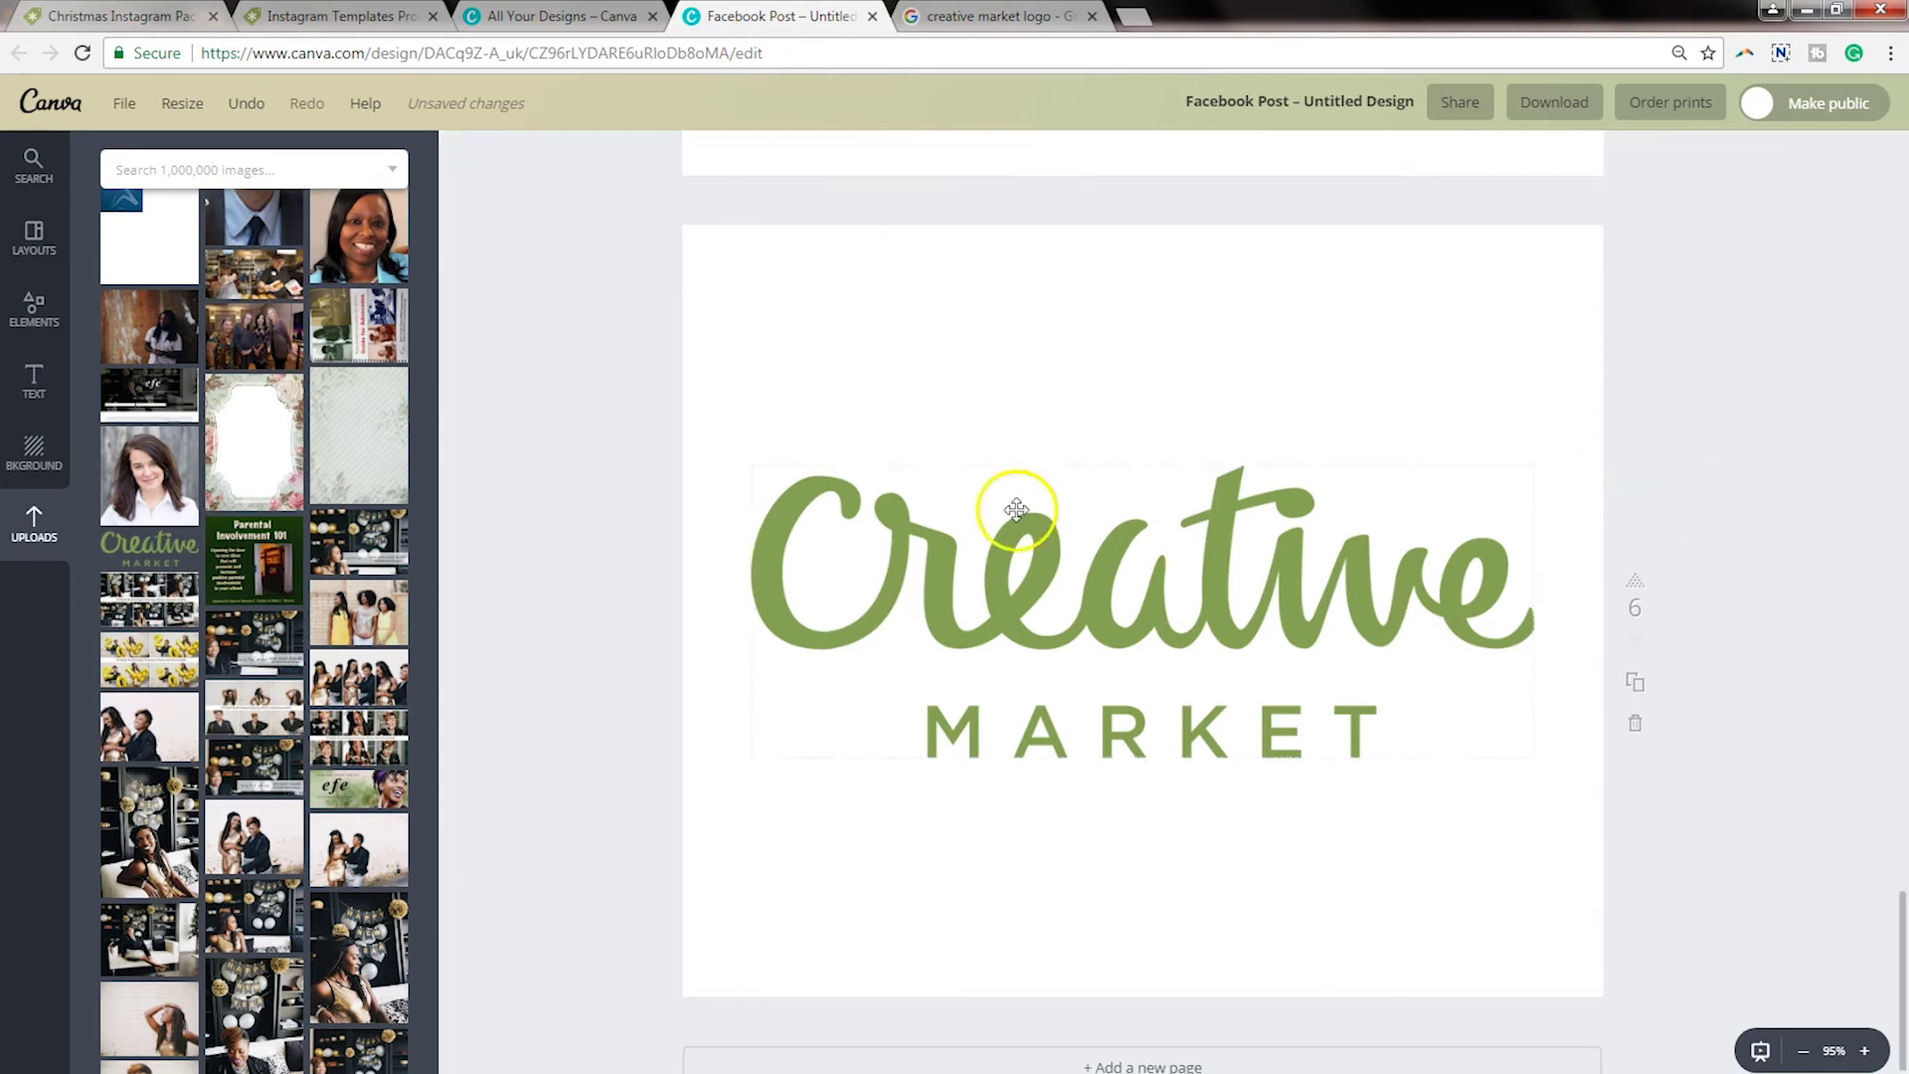
{"action": "left_click", "coordinate": [33, 378]}
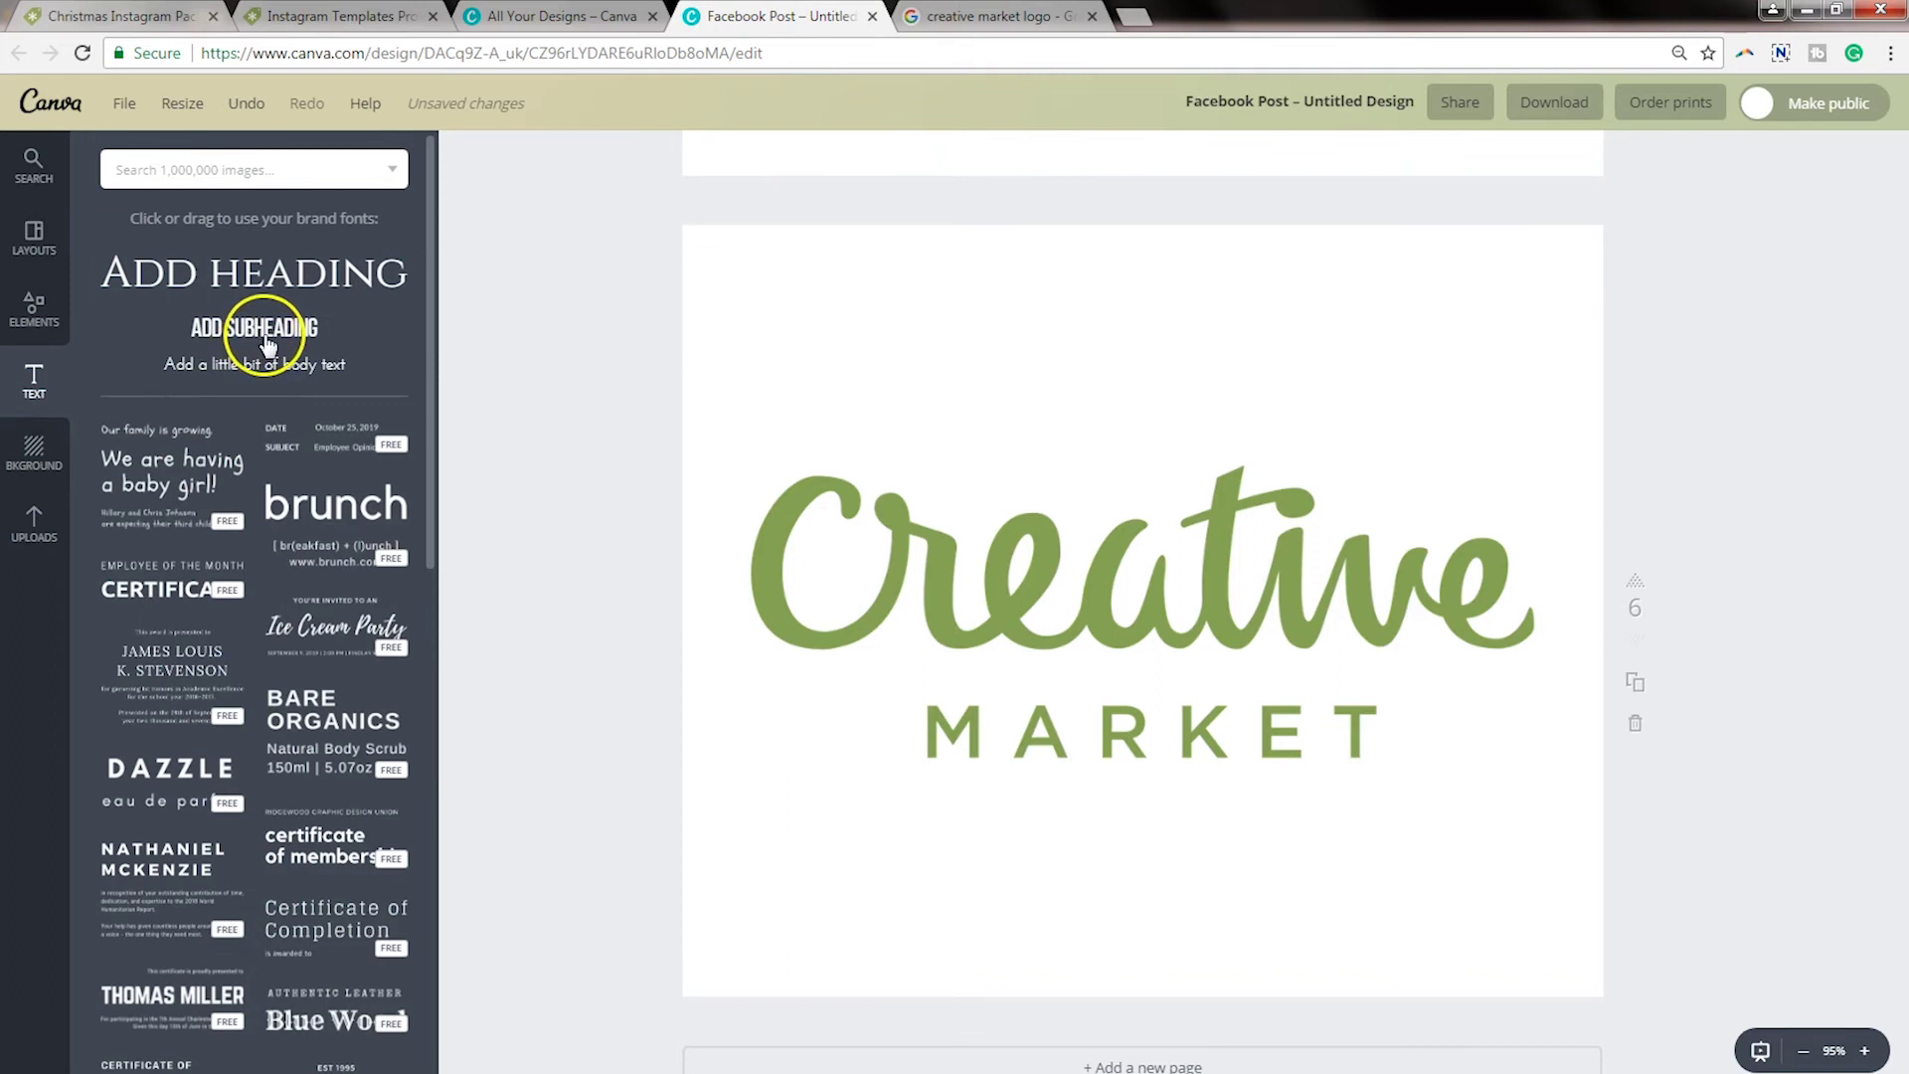
{"action": "left_click", "coordinate": [267, 343]}
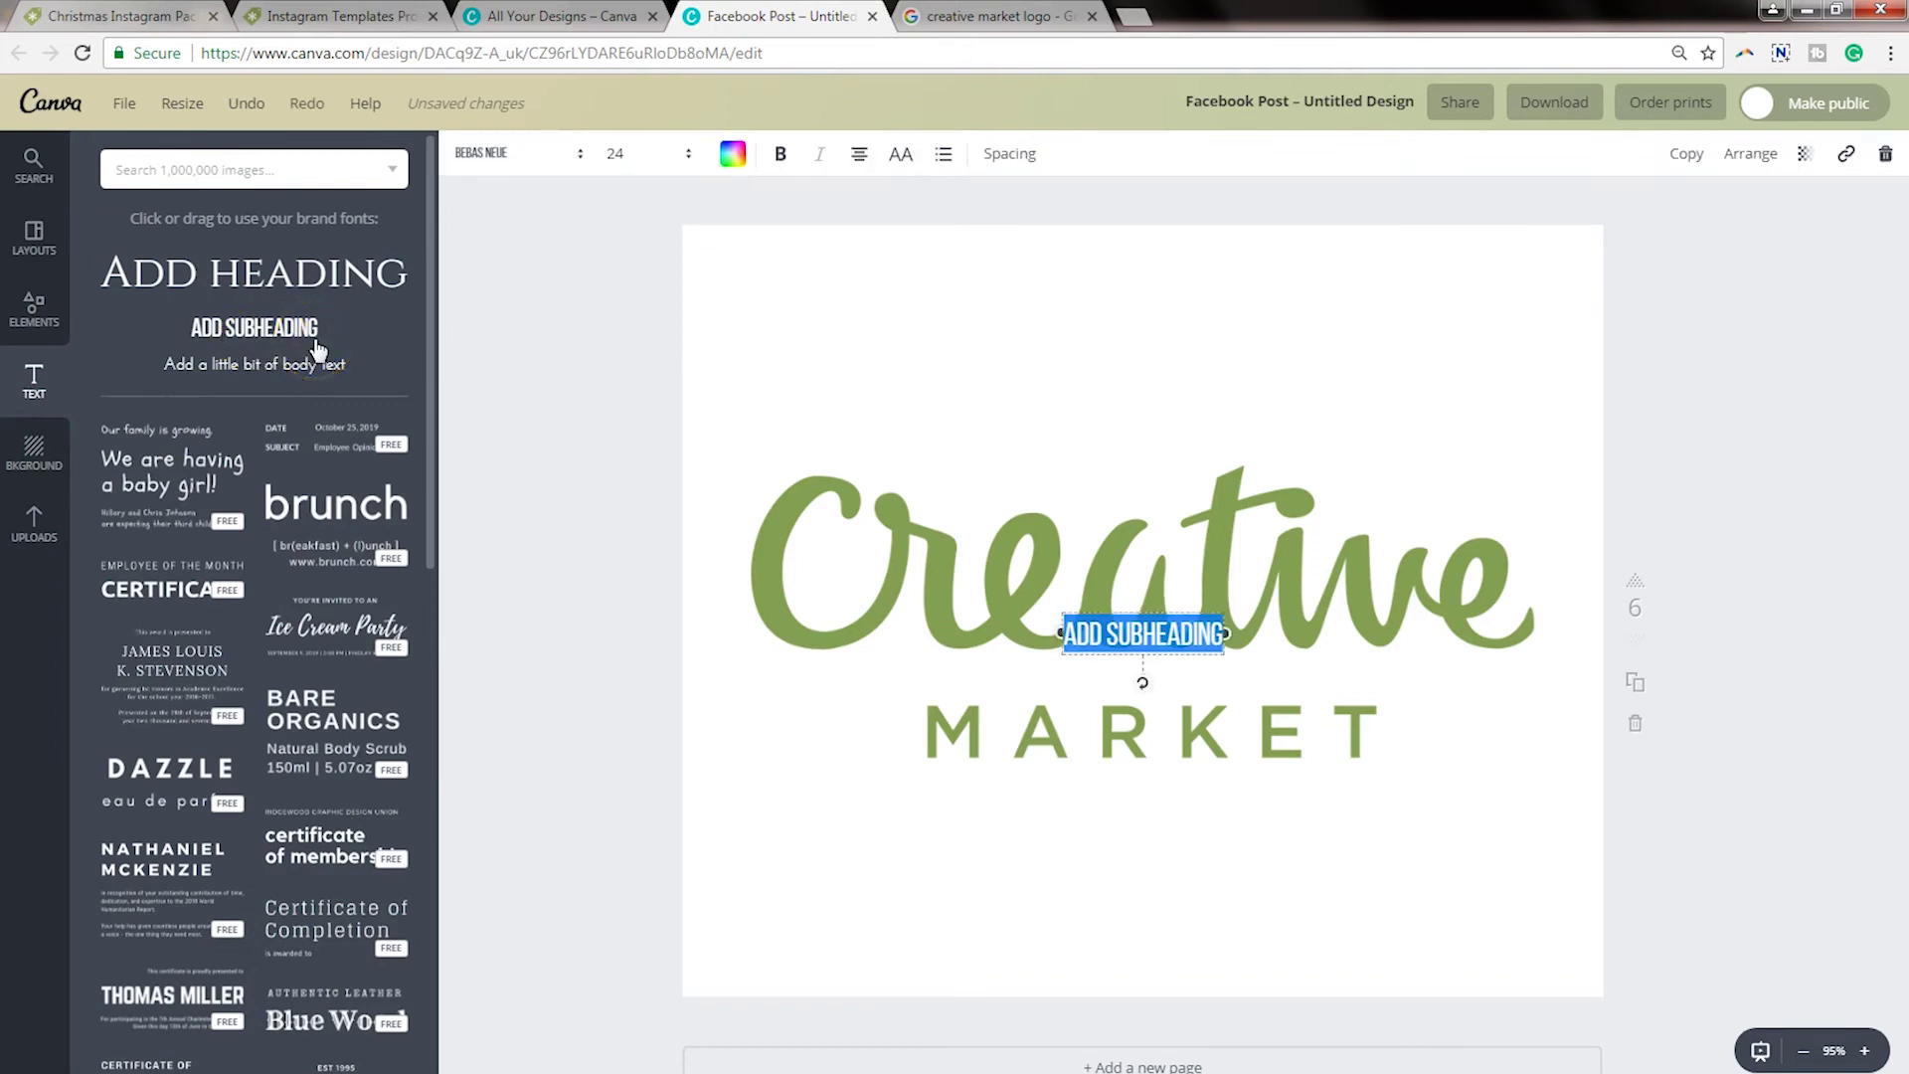
{"action": "type", "text": "FREE DOW"}
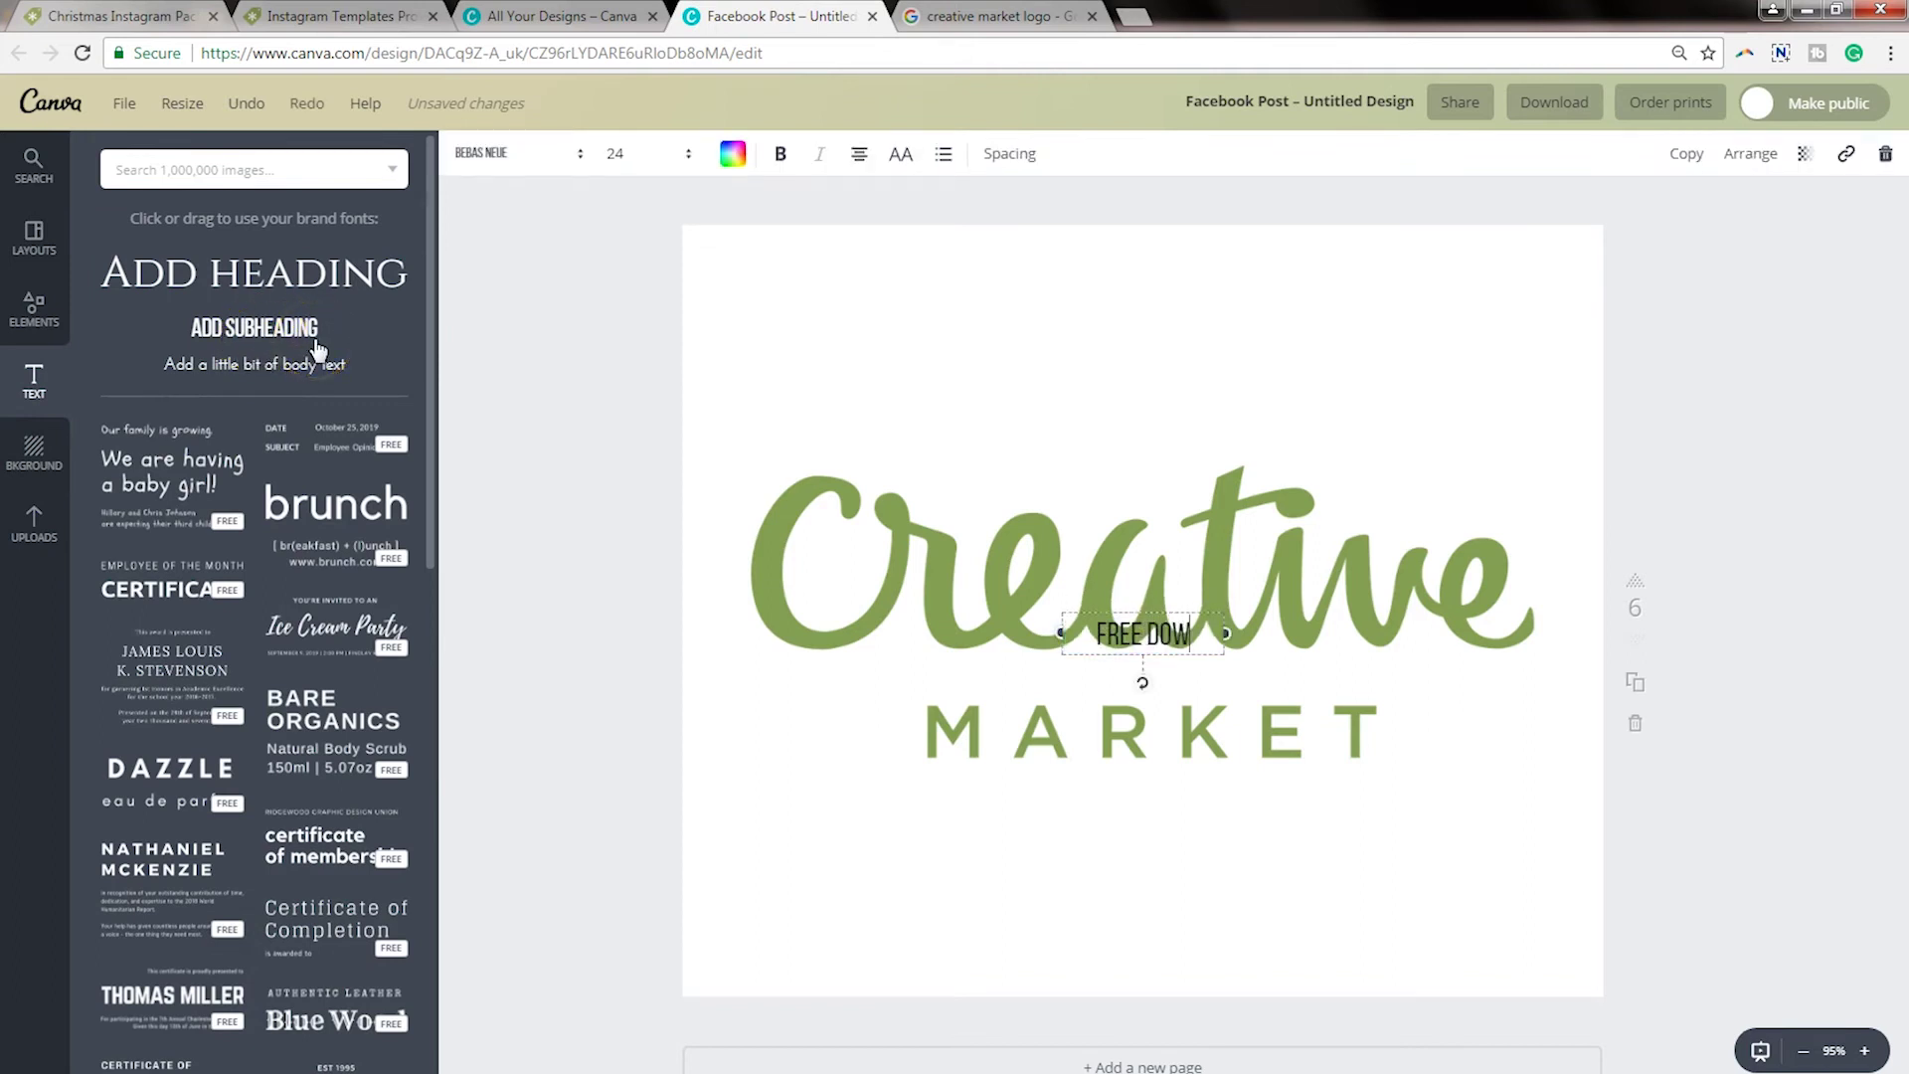
{"action": "type", "text": "AD ON"}
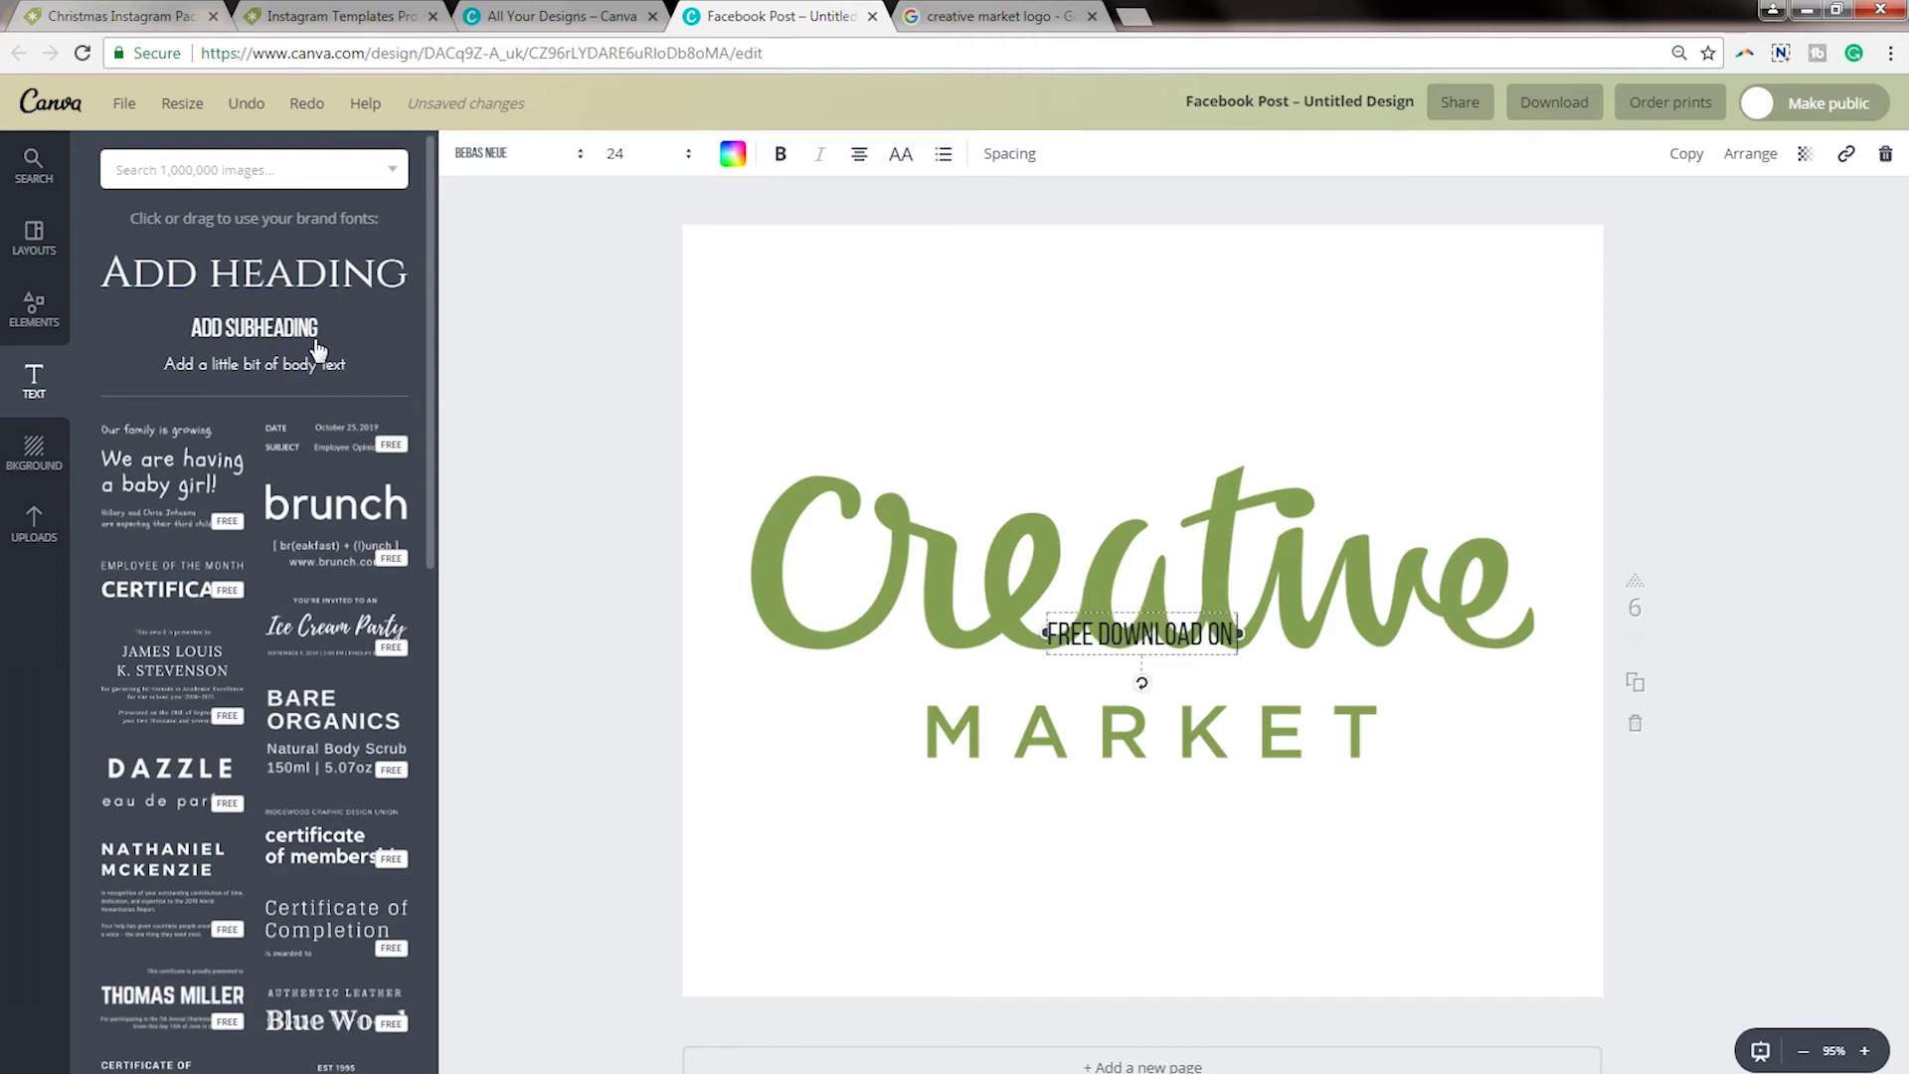
Set the heading to font size 96 and move it above the Creative Market logo
{"action": "key", "text": "ctrl+a"}
{"action": "left_click", "coordinate": [651, 155]}
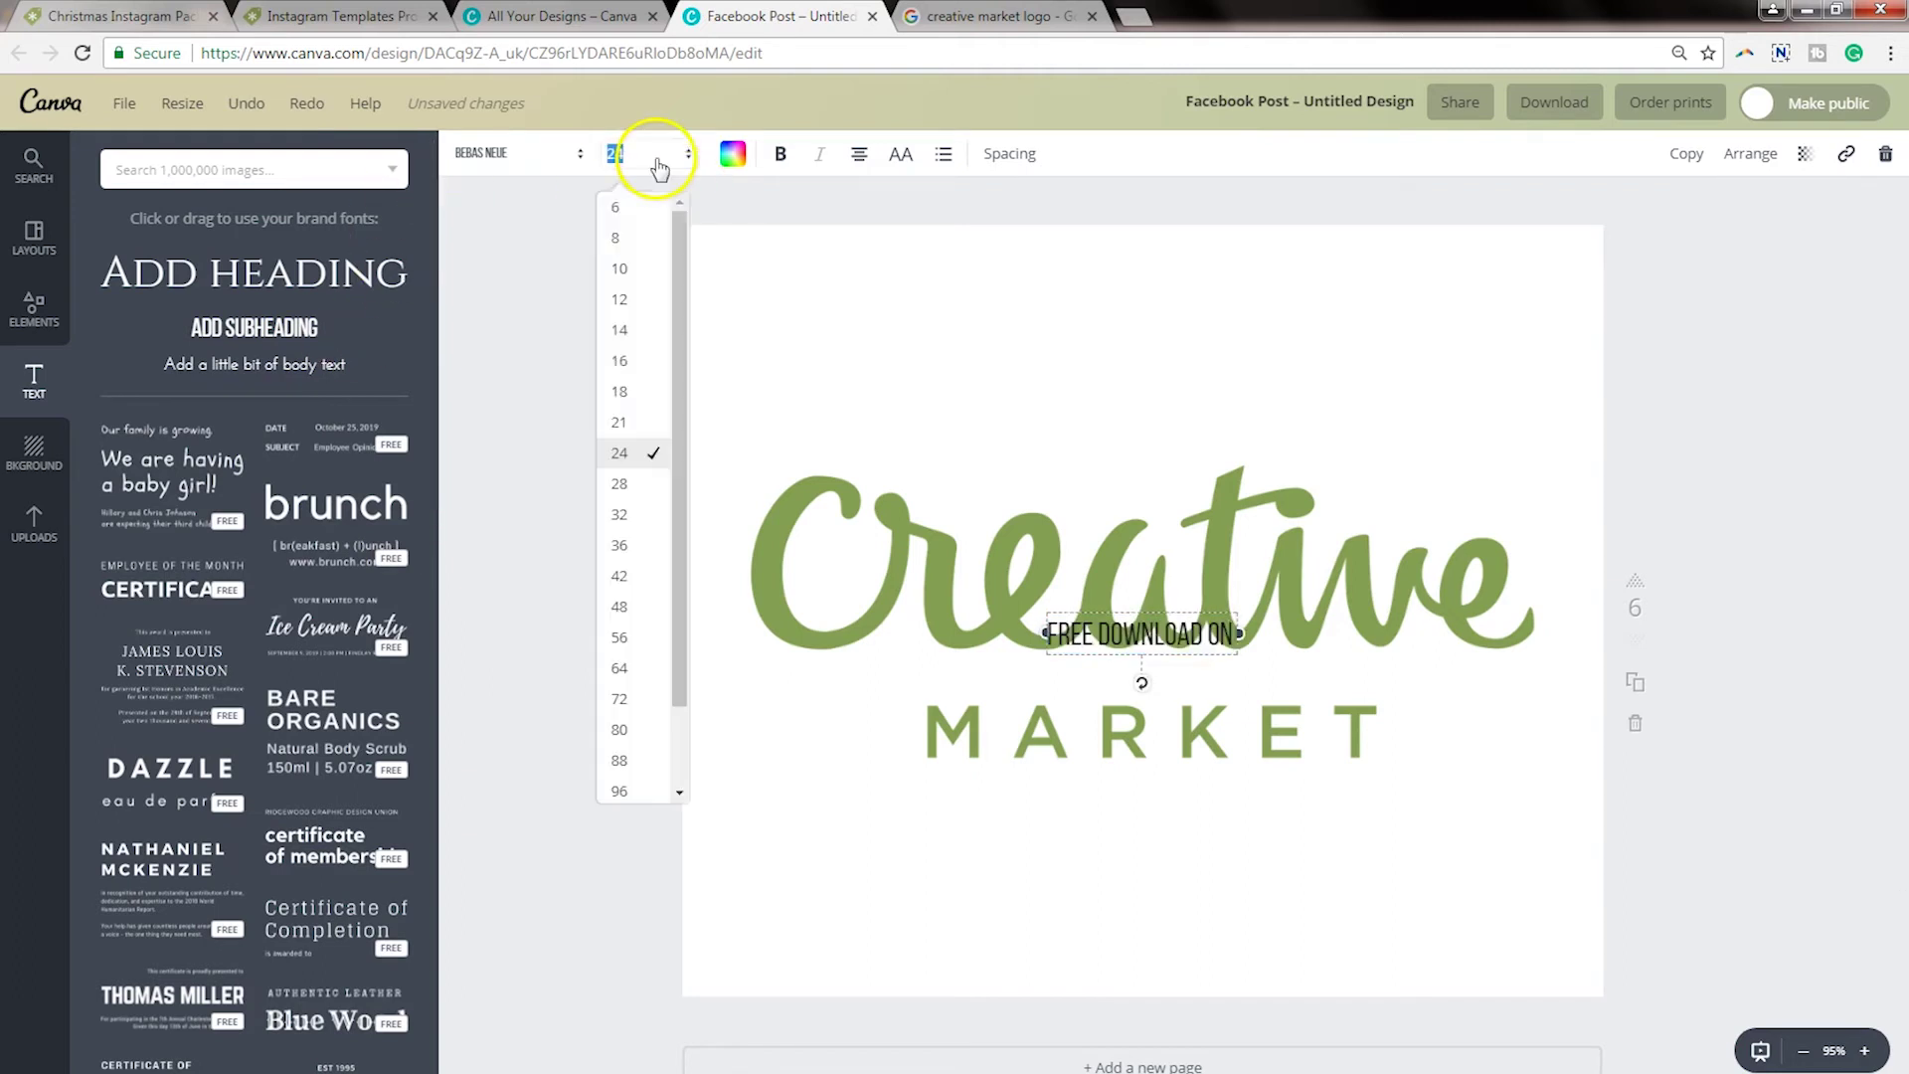
{"action": "left_click", "coordinate": [619, 791]}
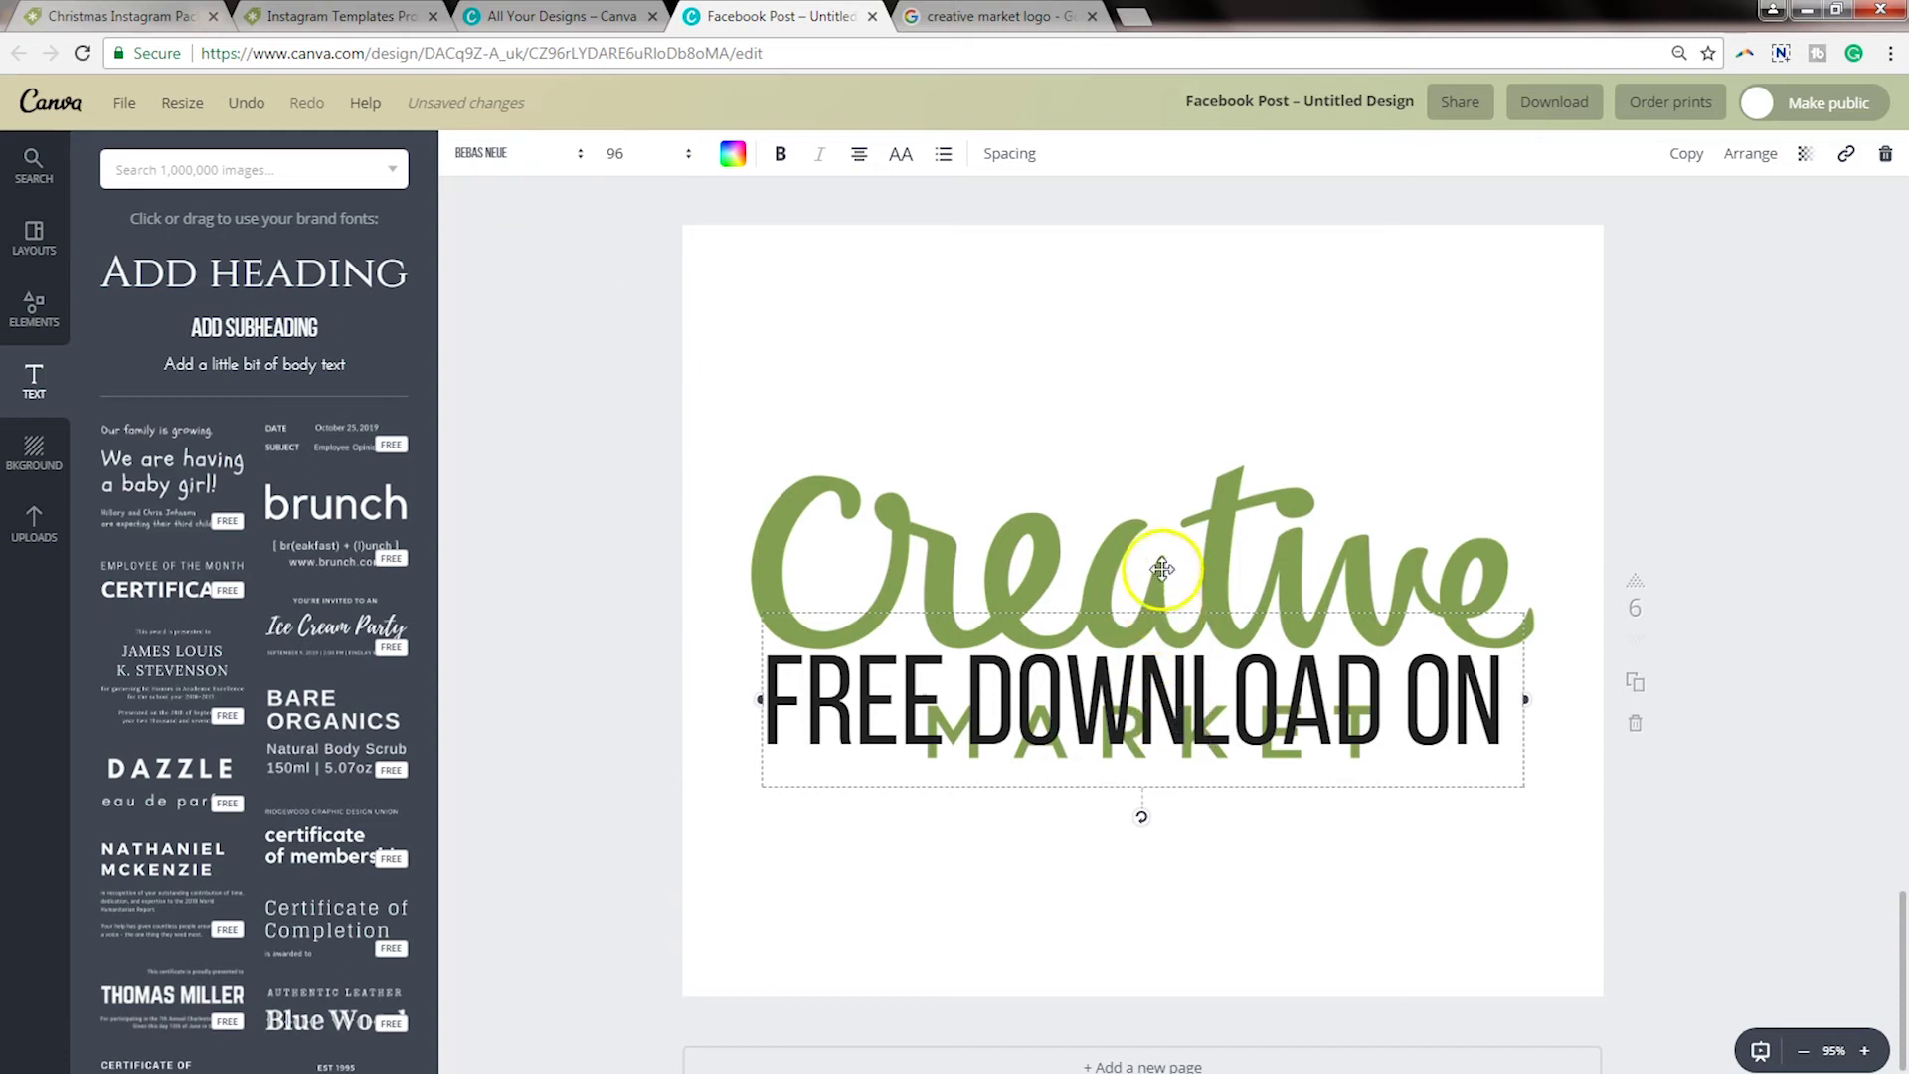
{"action": "left_click_drag", "start_coordinate": [1161, 587], "coordinate": [1171, 292]}
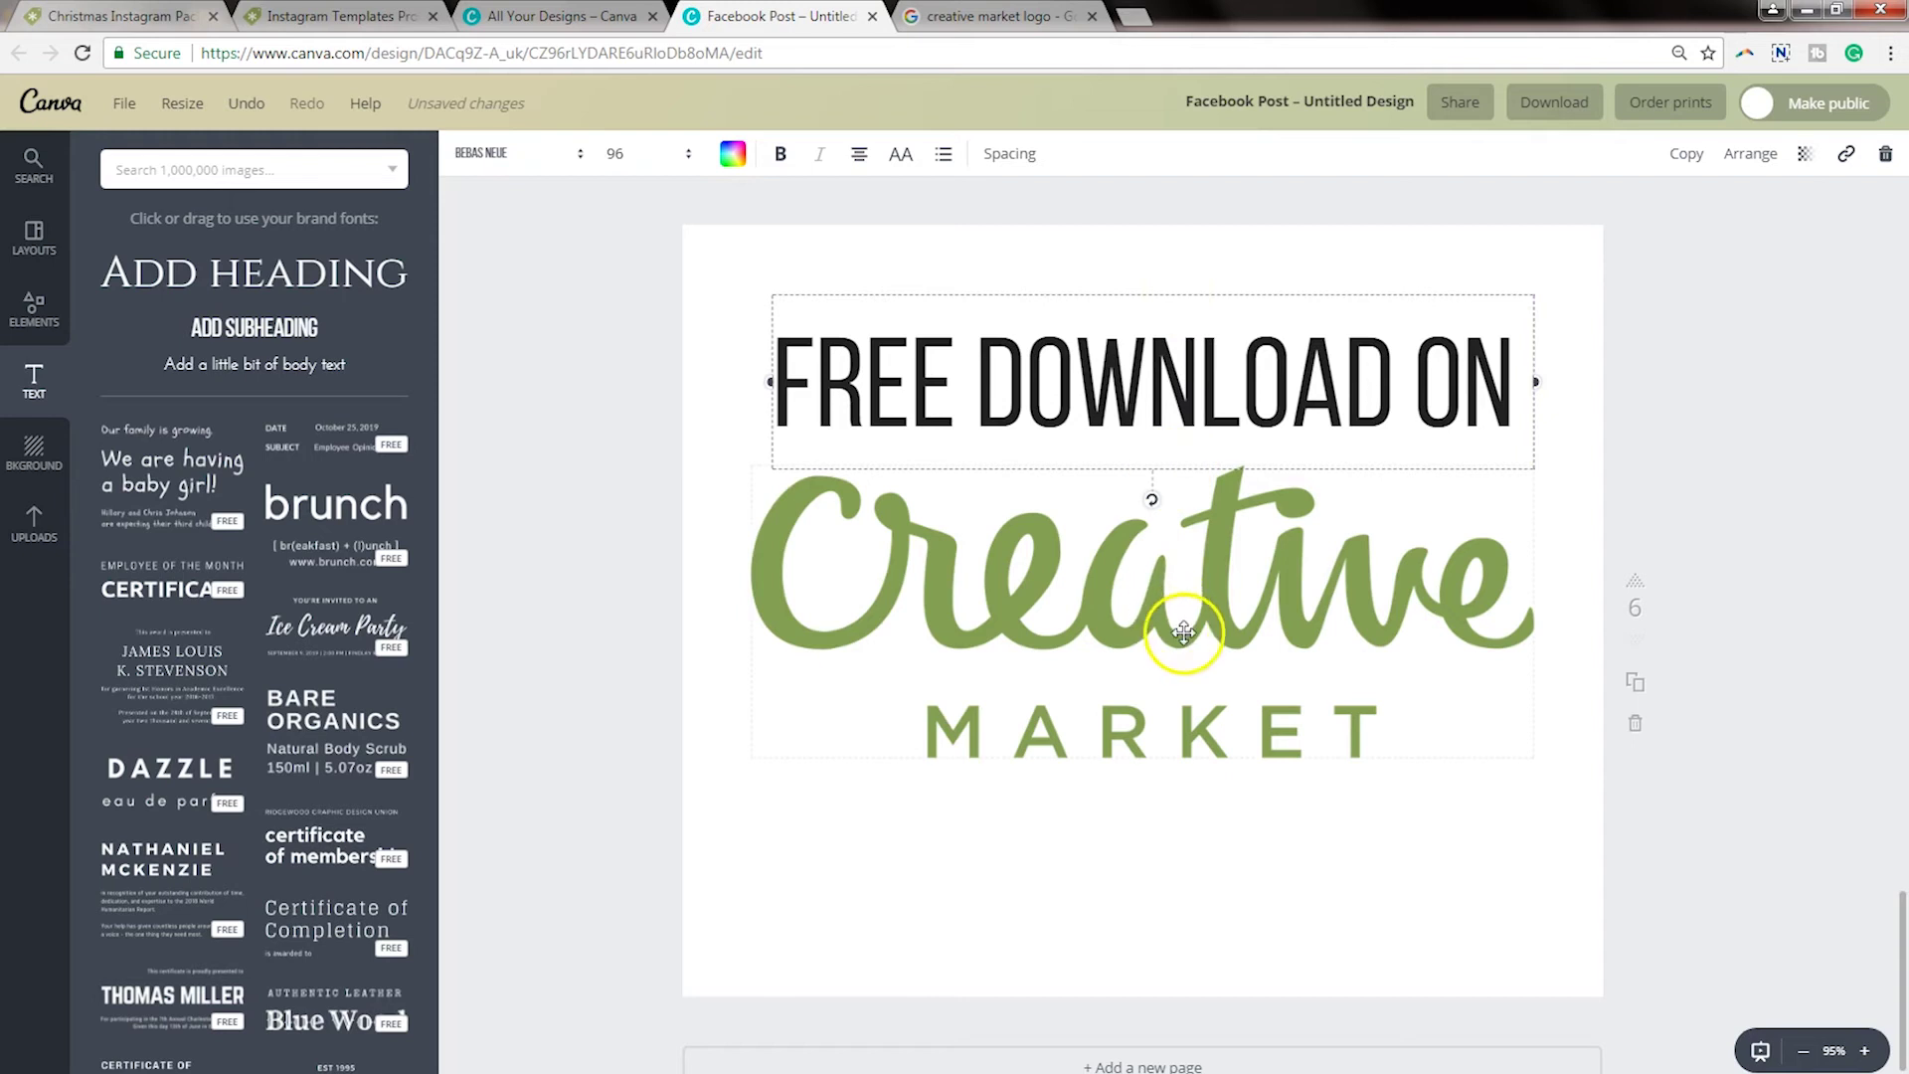
{"action": "left_click", "coordinate": [1714, 503]}
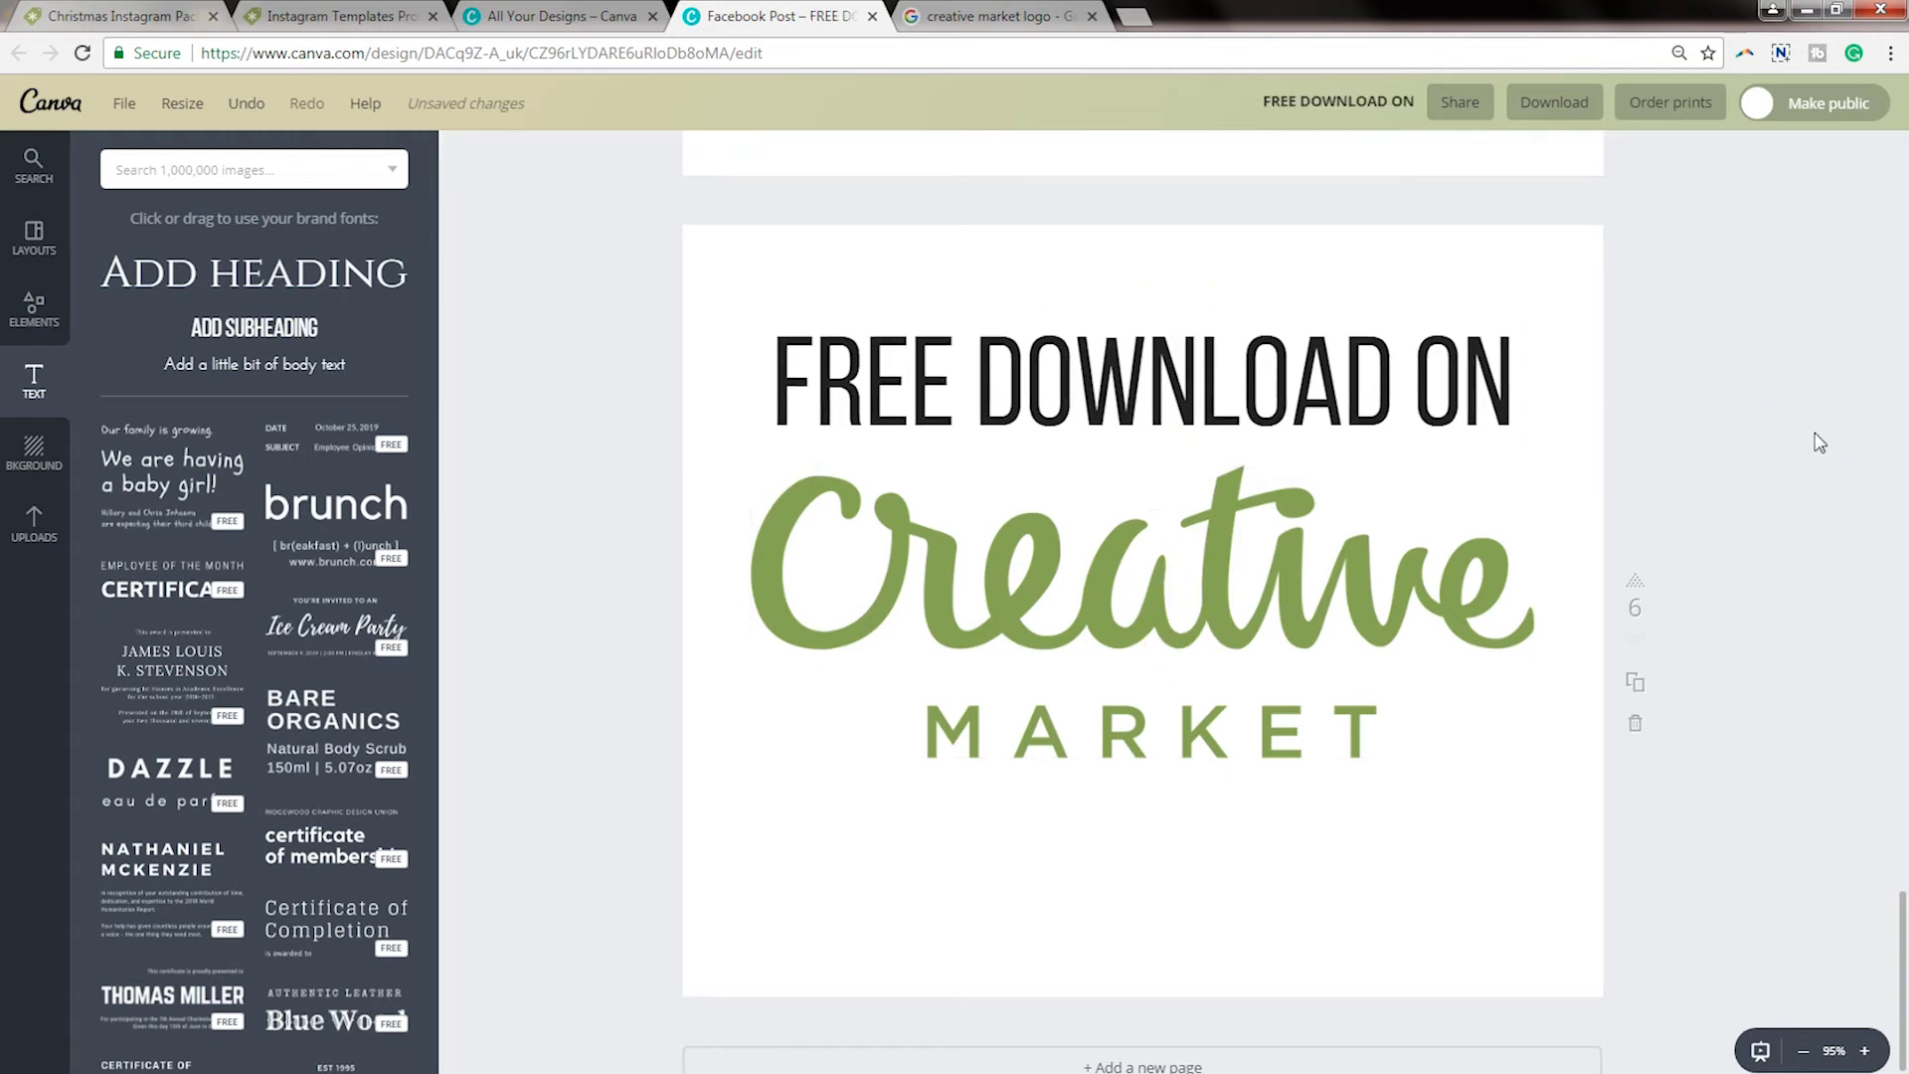
Replace the 'FREE DOWNLOAD ON' design title with 'Free Download on Creative Market'
{"action": "scroll", "coordinate": [1820, 443], "scroll_direction": "up", "scroll_amount": 20}
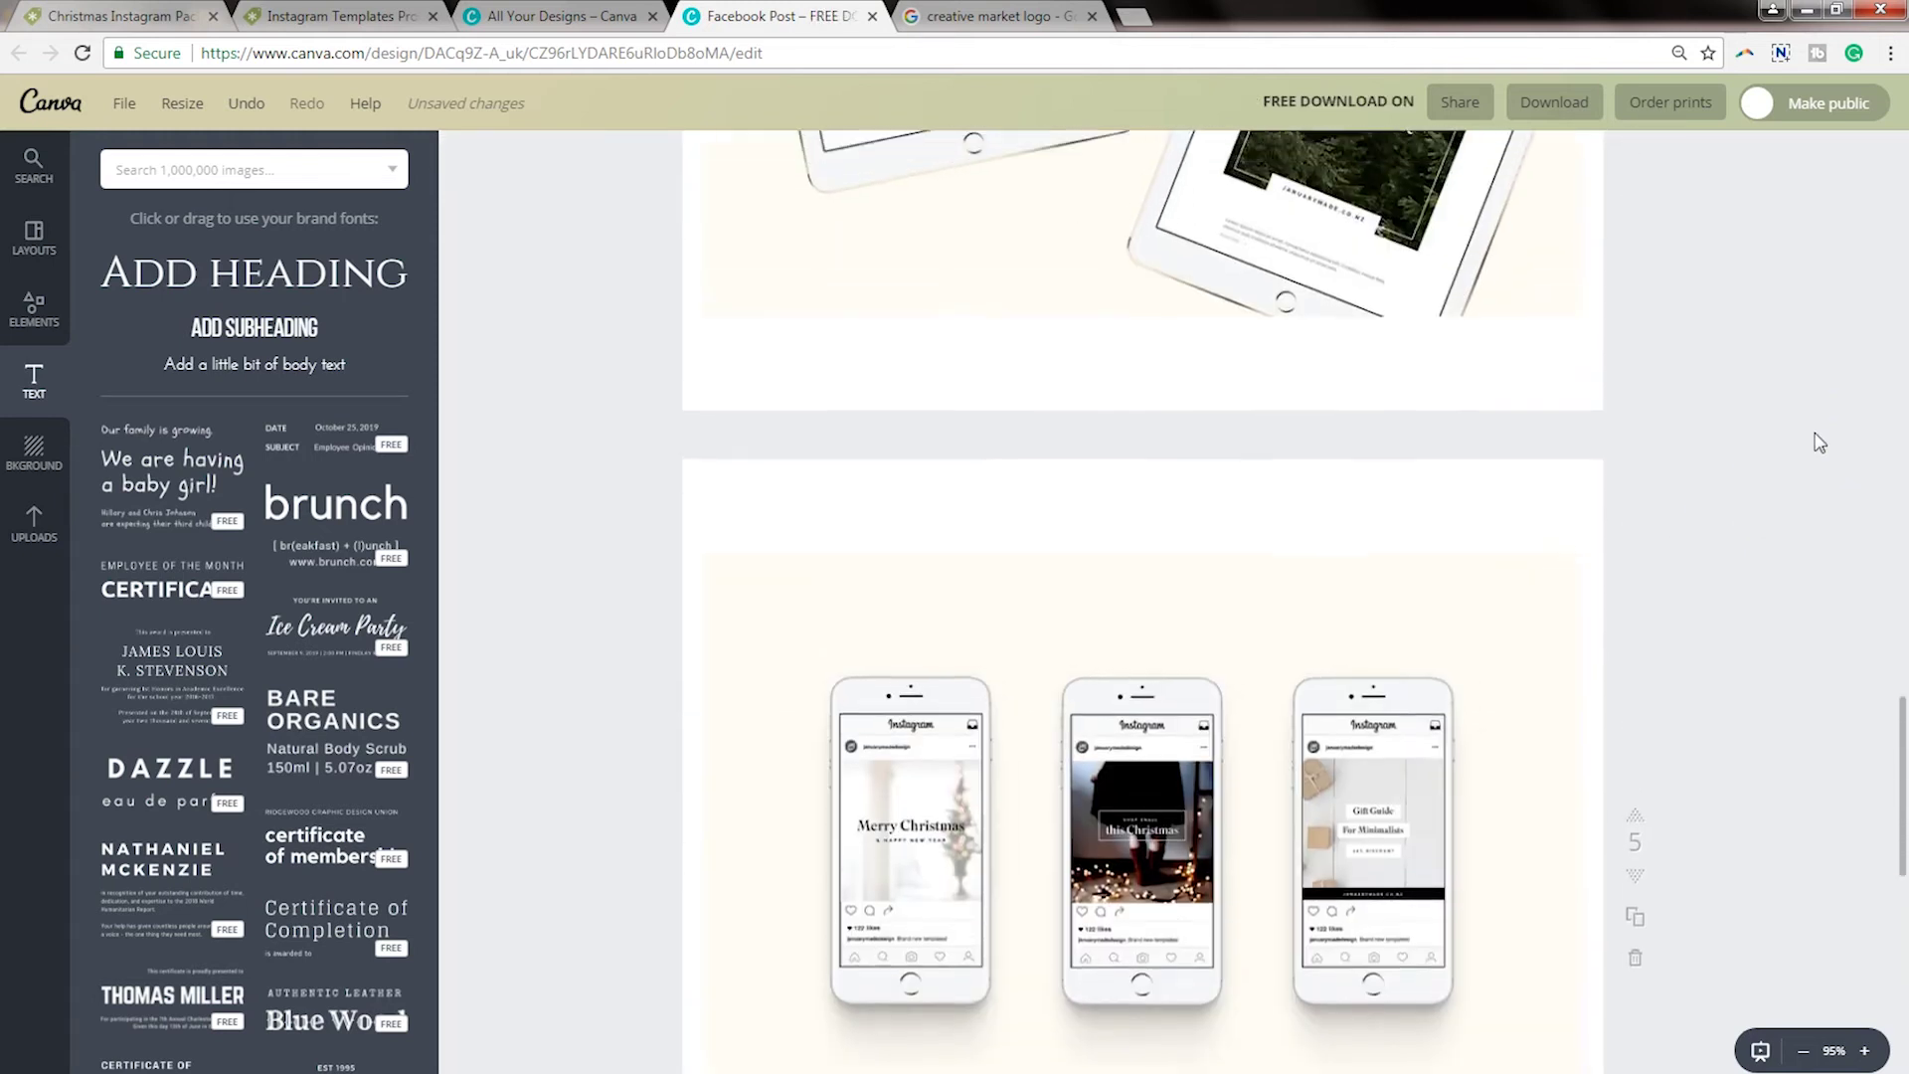
{"action": "scroll", "coordinate": [1820, 443], "scroll_direction": "up", "scroll_amount": 15}
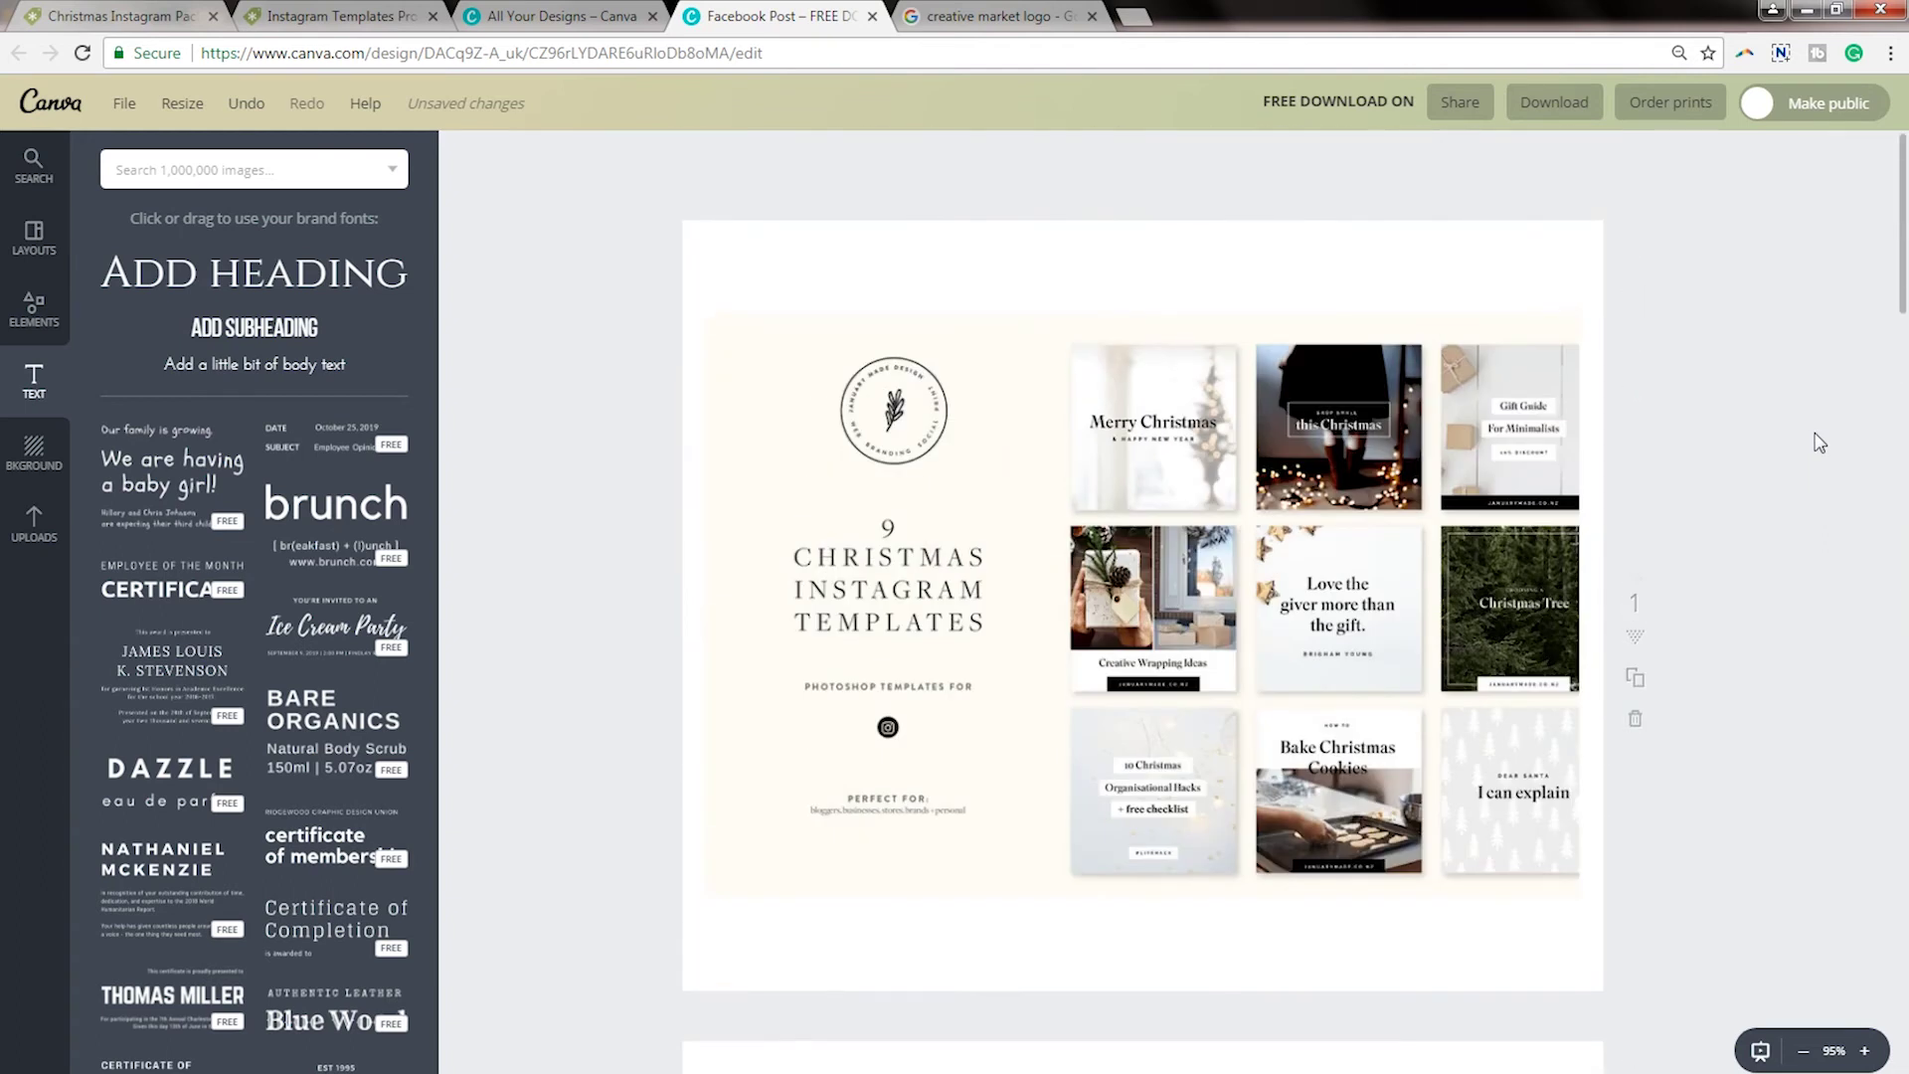
{"action": "left_click", "coordinate": [1317, 110]}
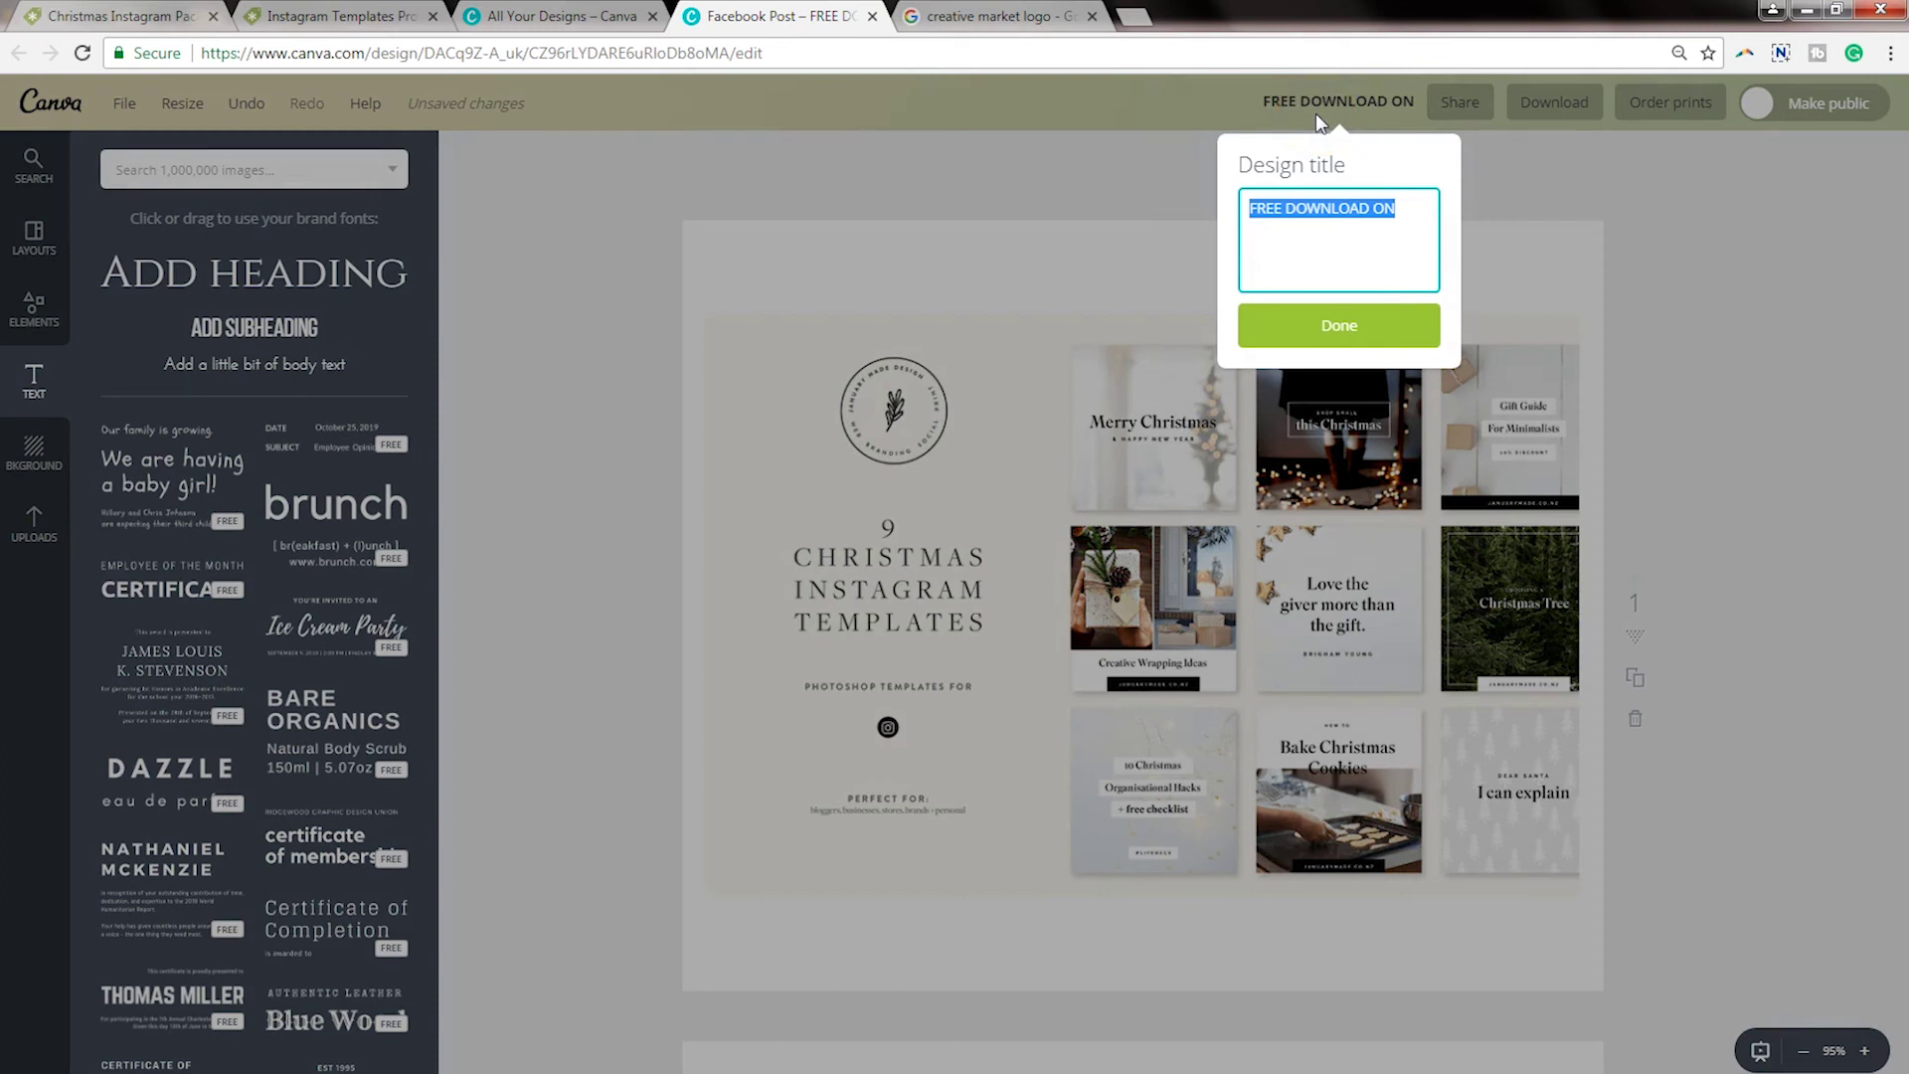
{"action": "type", "text": "Ins"}
{"action": "key", "text": "BackSpace"}
{"action": "key", "text": "BackSpace"}
{"action": "key", "text": "BackSpace"}
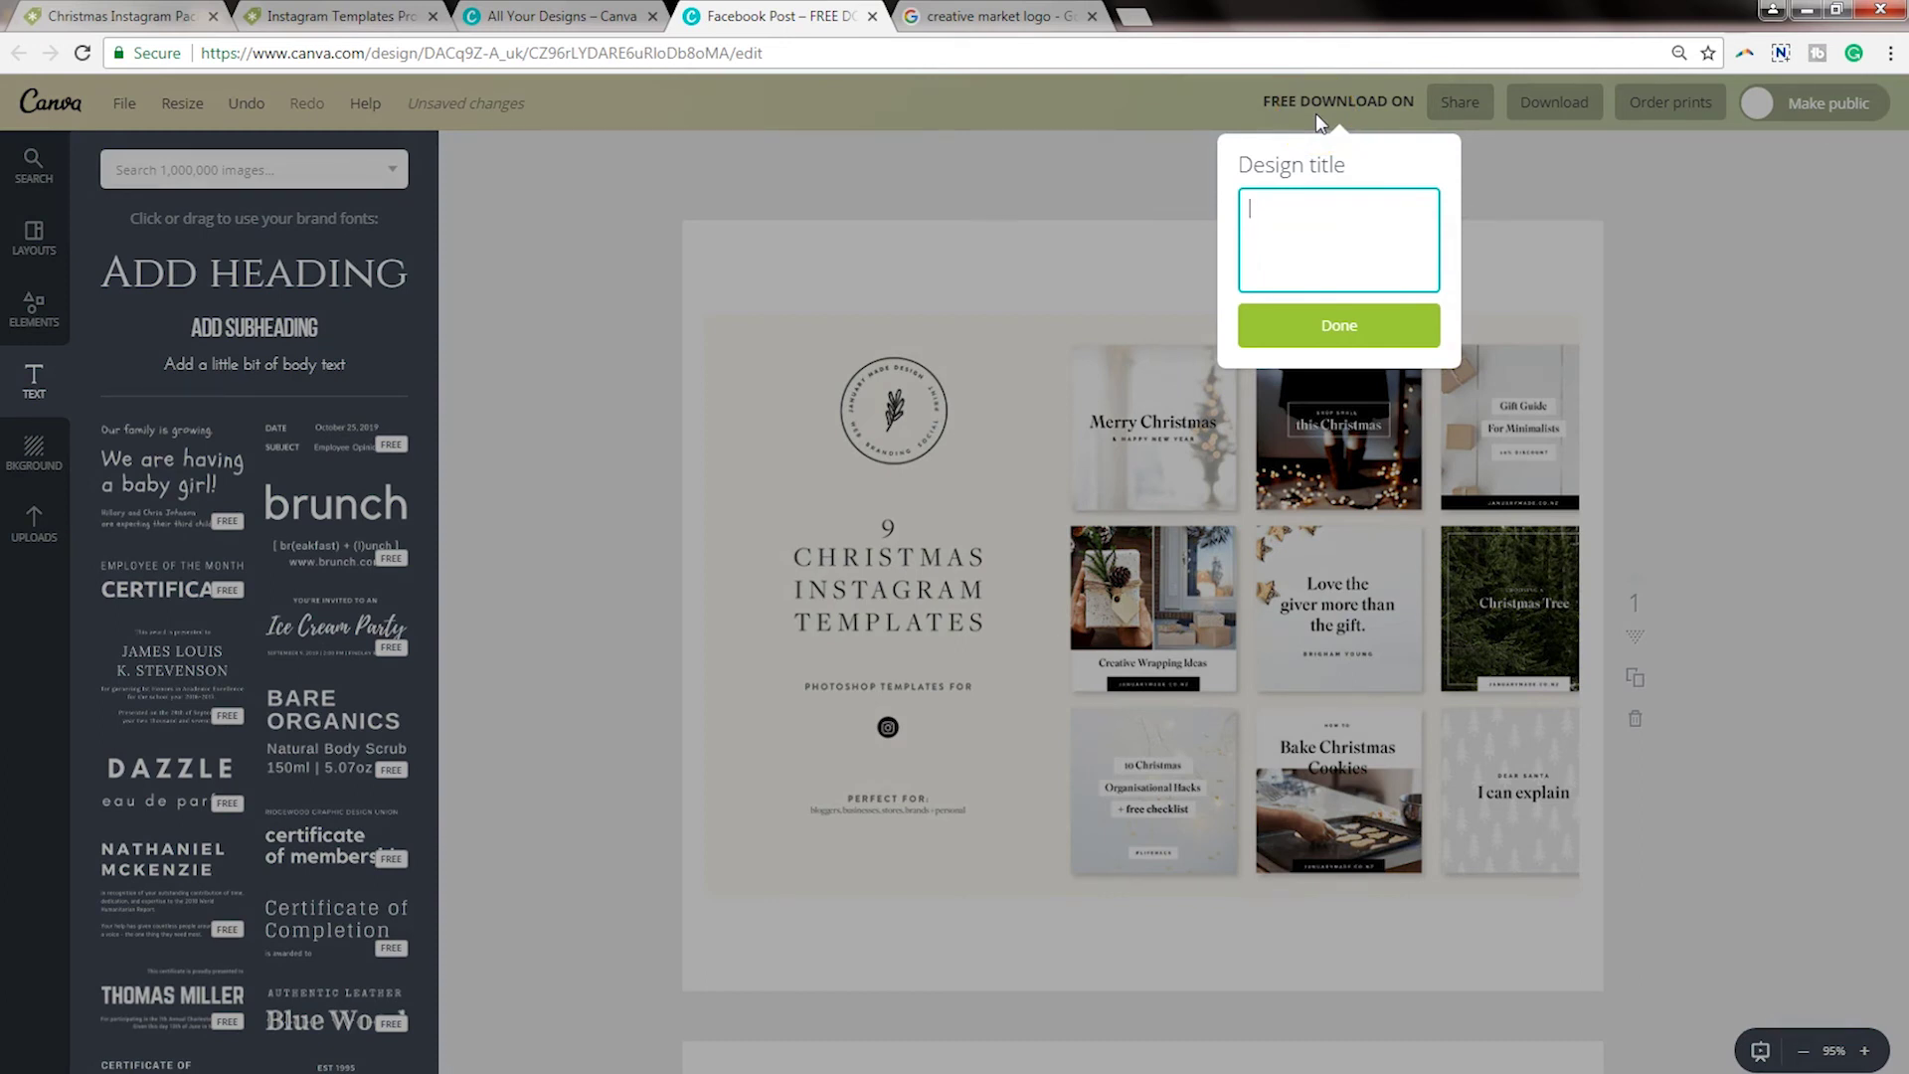
{"action": "type", "text": "Free Download on Cretive"}
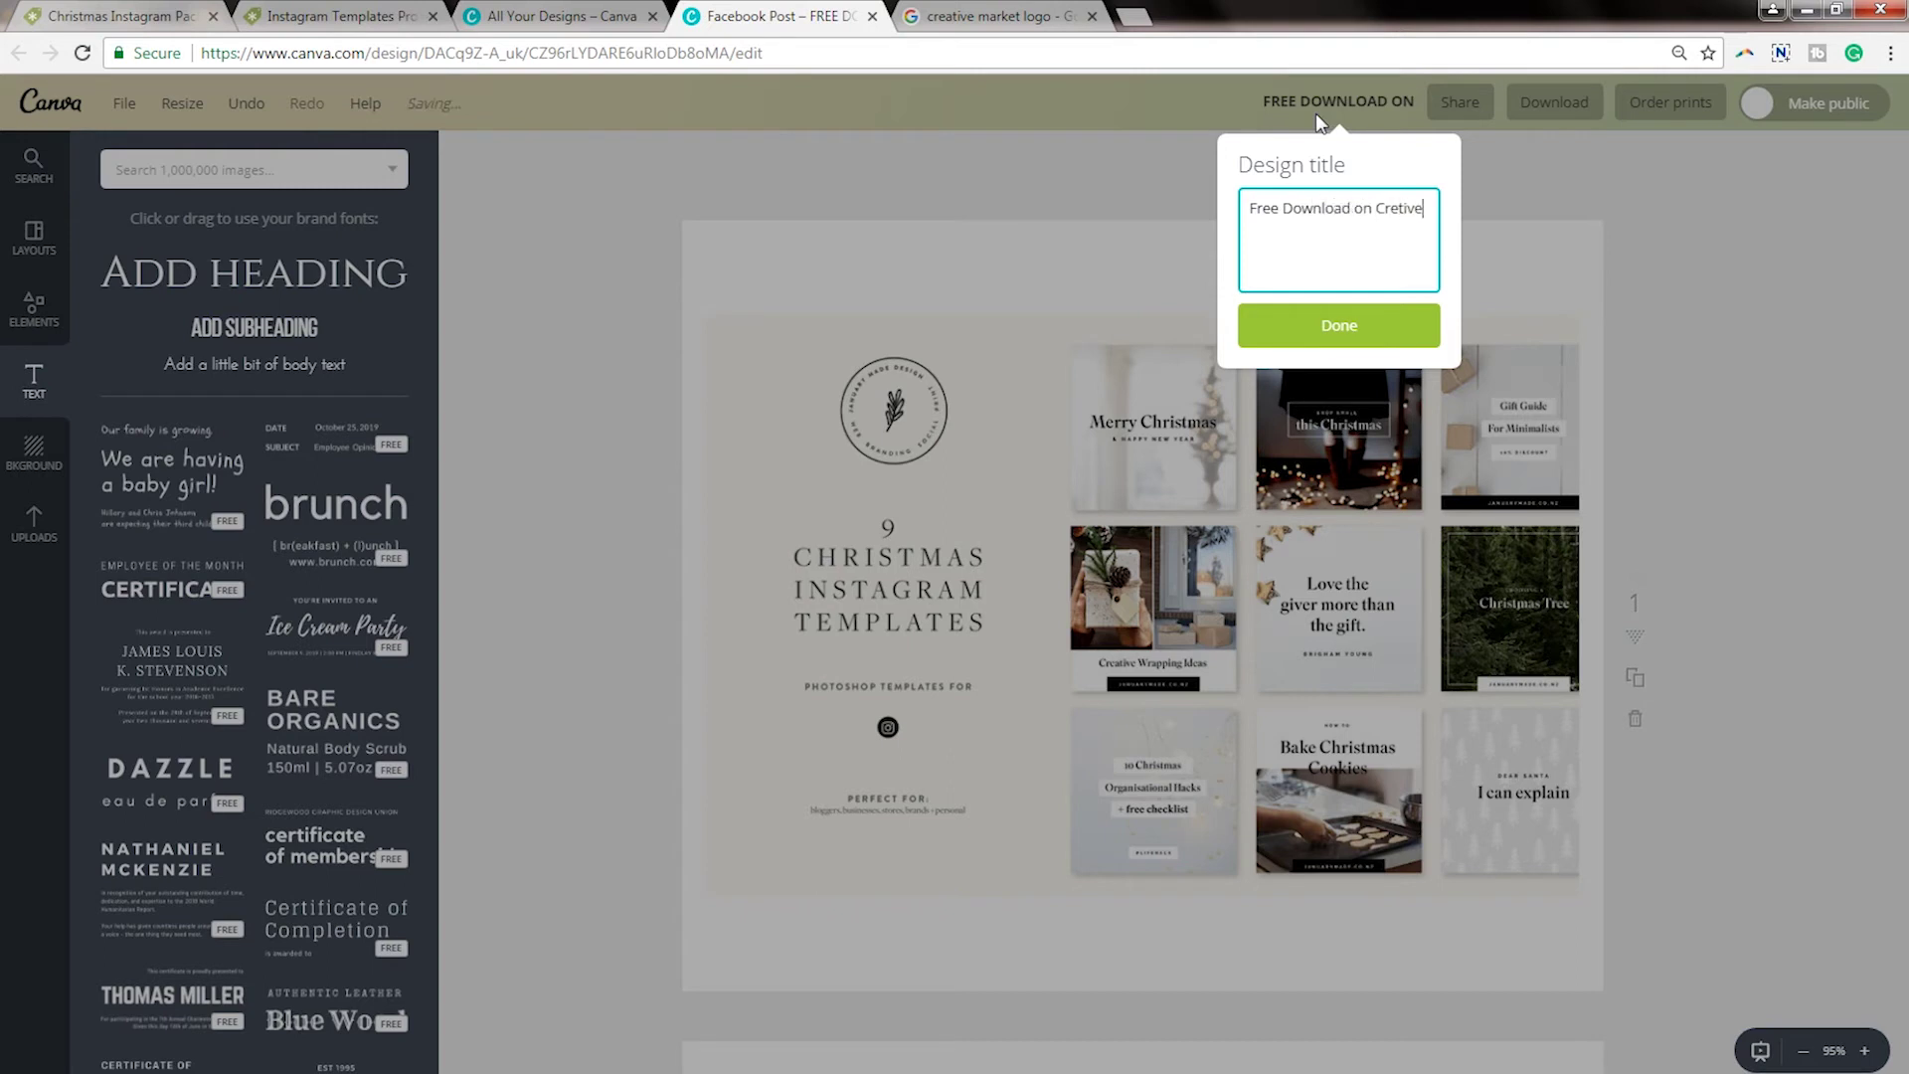
{"action": "key", "text": "BackSpace"}
{"action": "key", "text": "BackSpace"}
{"action": "key", "text": "BackSpace"}
{"action": "key", "text": "BackSpace"}
{"action": "type", "text": "ative M"}
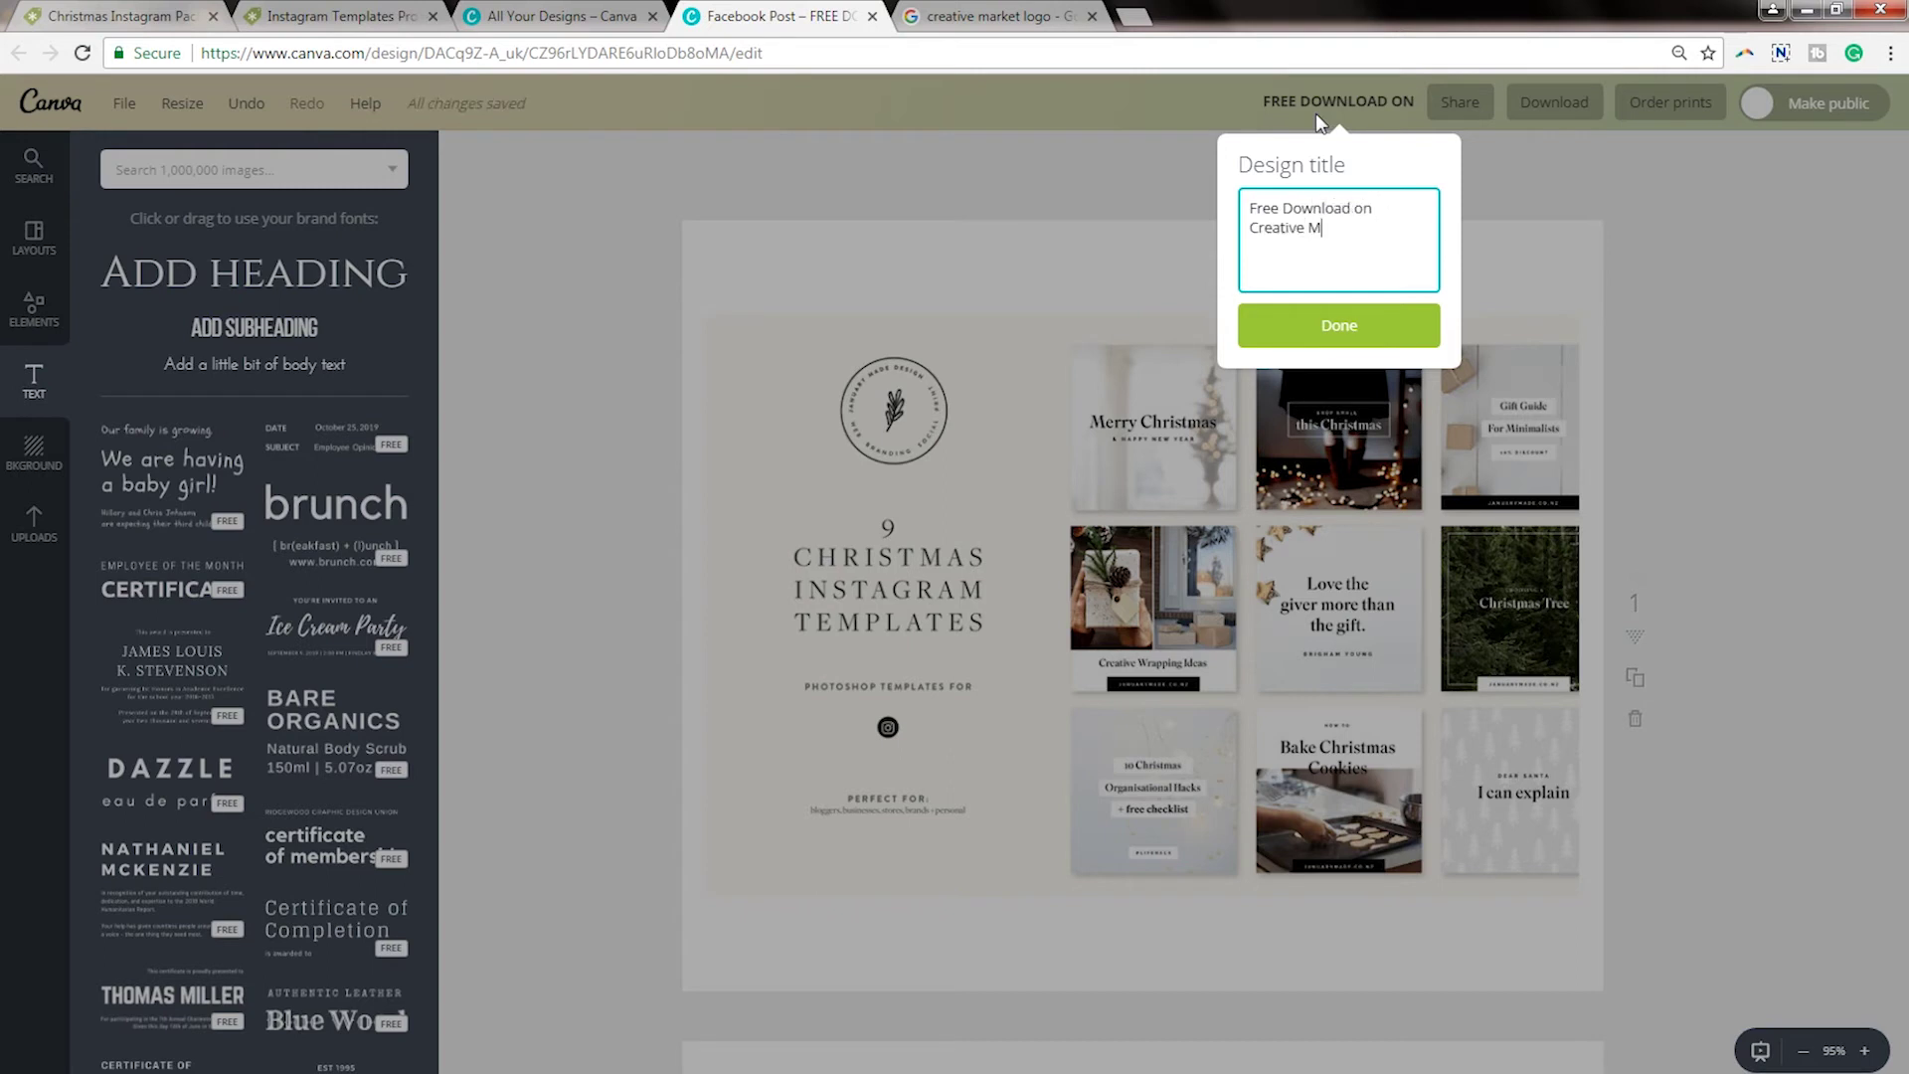
{"action": "type", "text": "arket"}
{"action": "left_click", "coordinate": [1311, 312]}
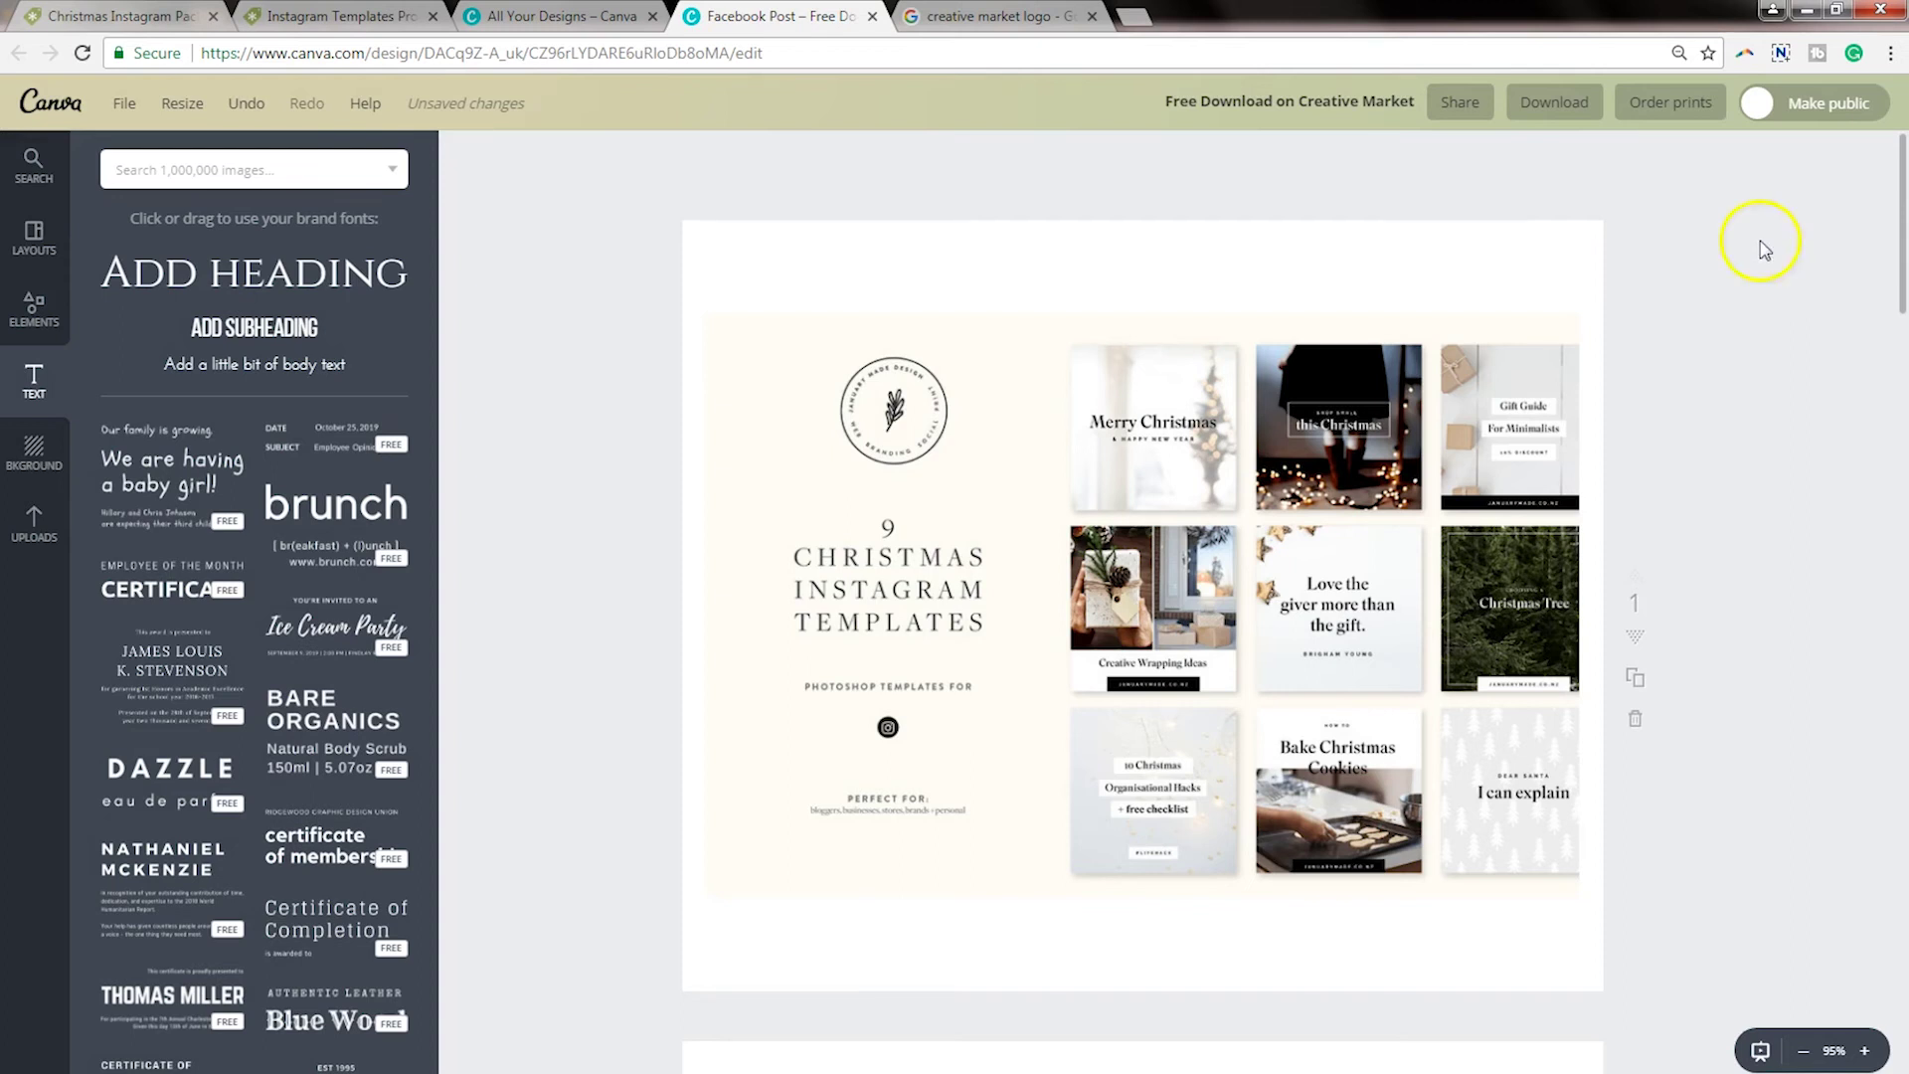
Choose Animated GIF/Movie as the download file type and preview the animation
{"action": "left_click", "coordinate": [1554, 104]}
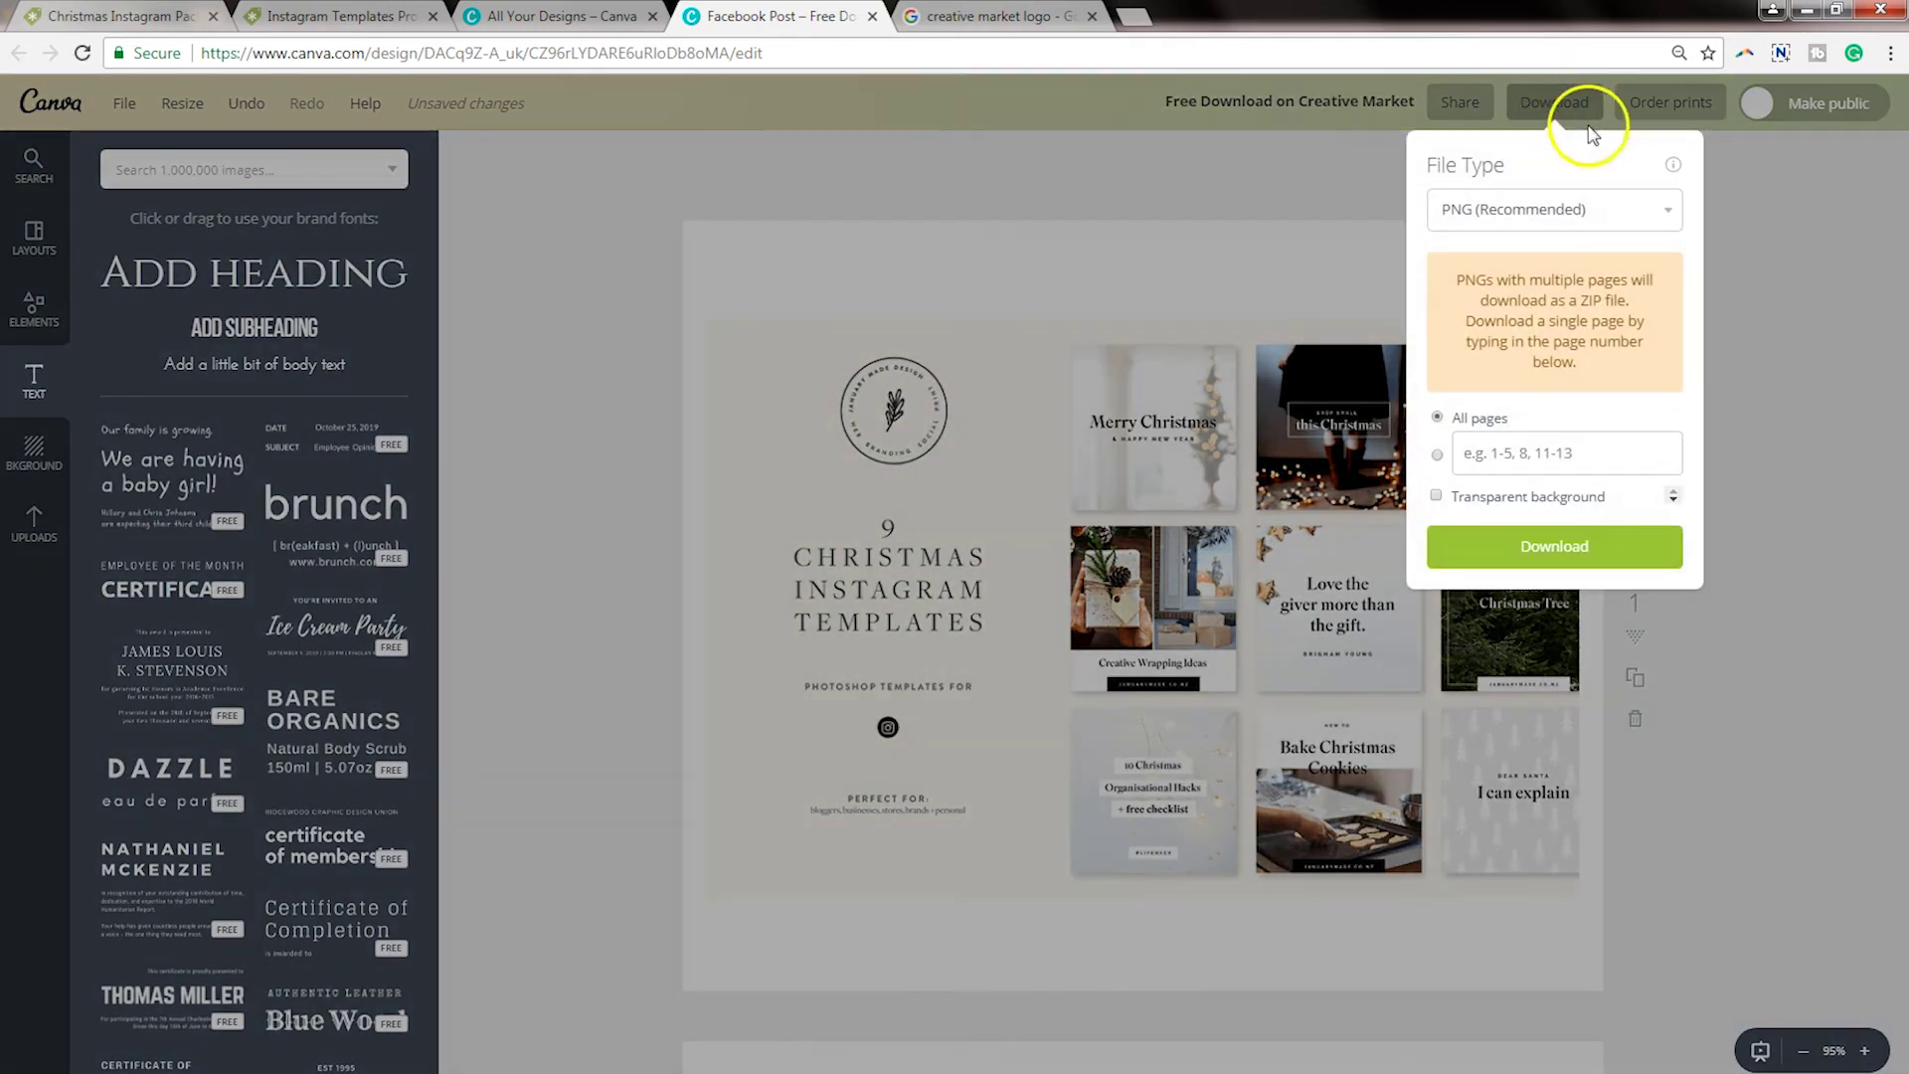
{"action": "left_click", "coordinate": [1670, 213]}
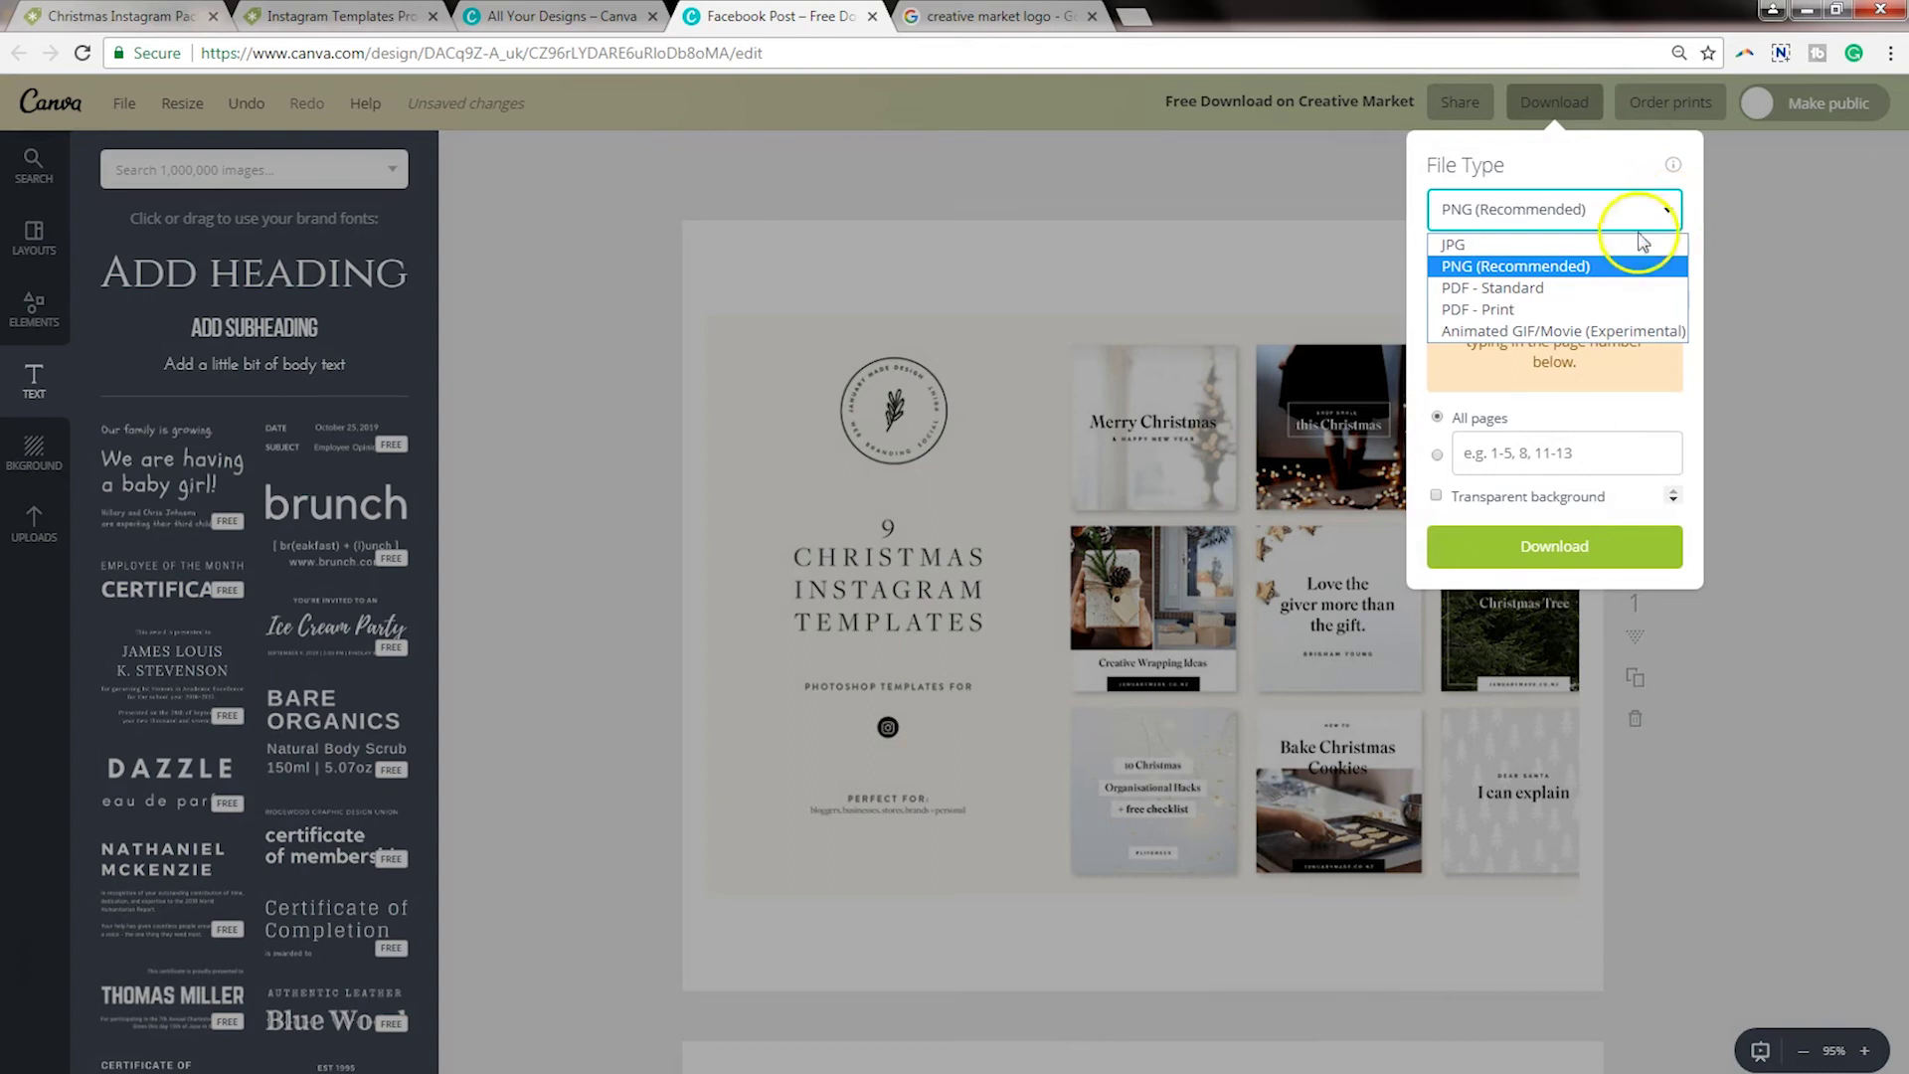
{"action": "left_click", "coordinate": [1603, 332]}
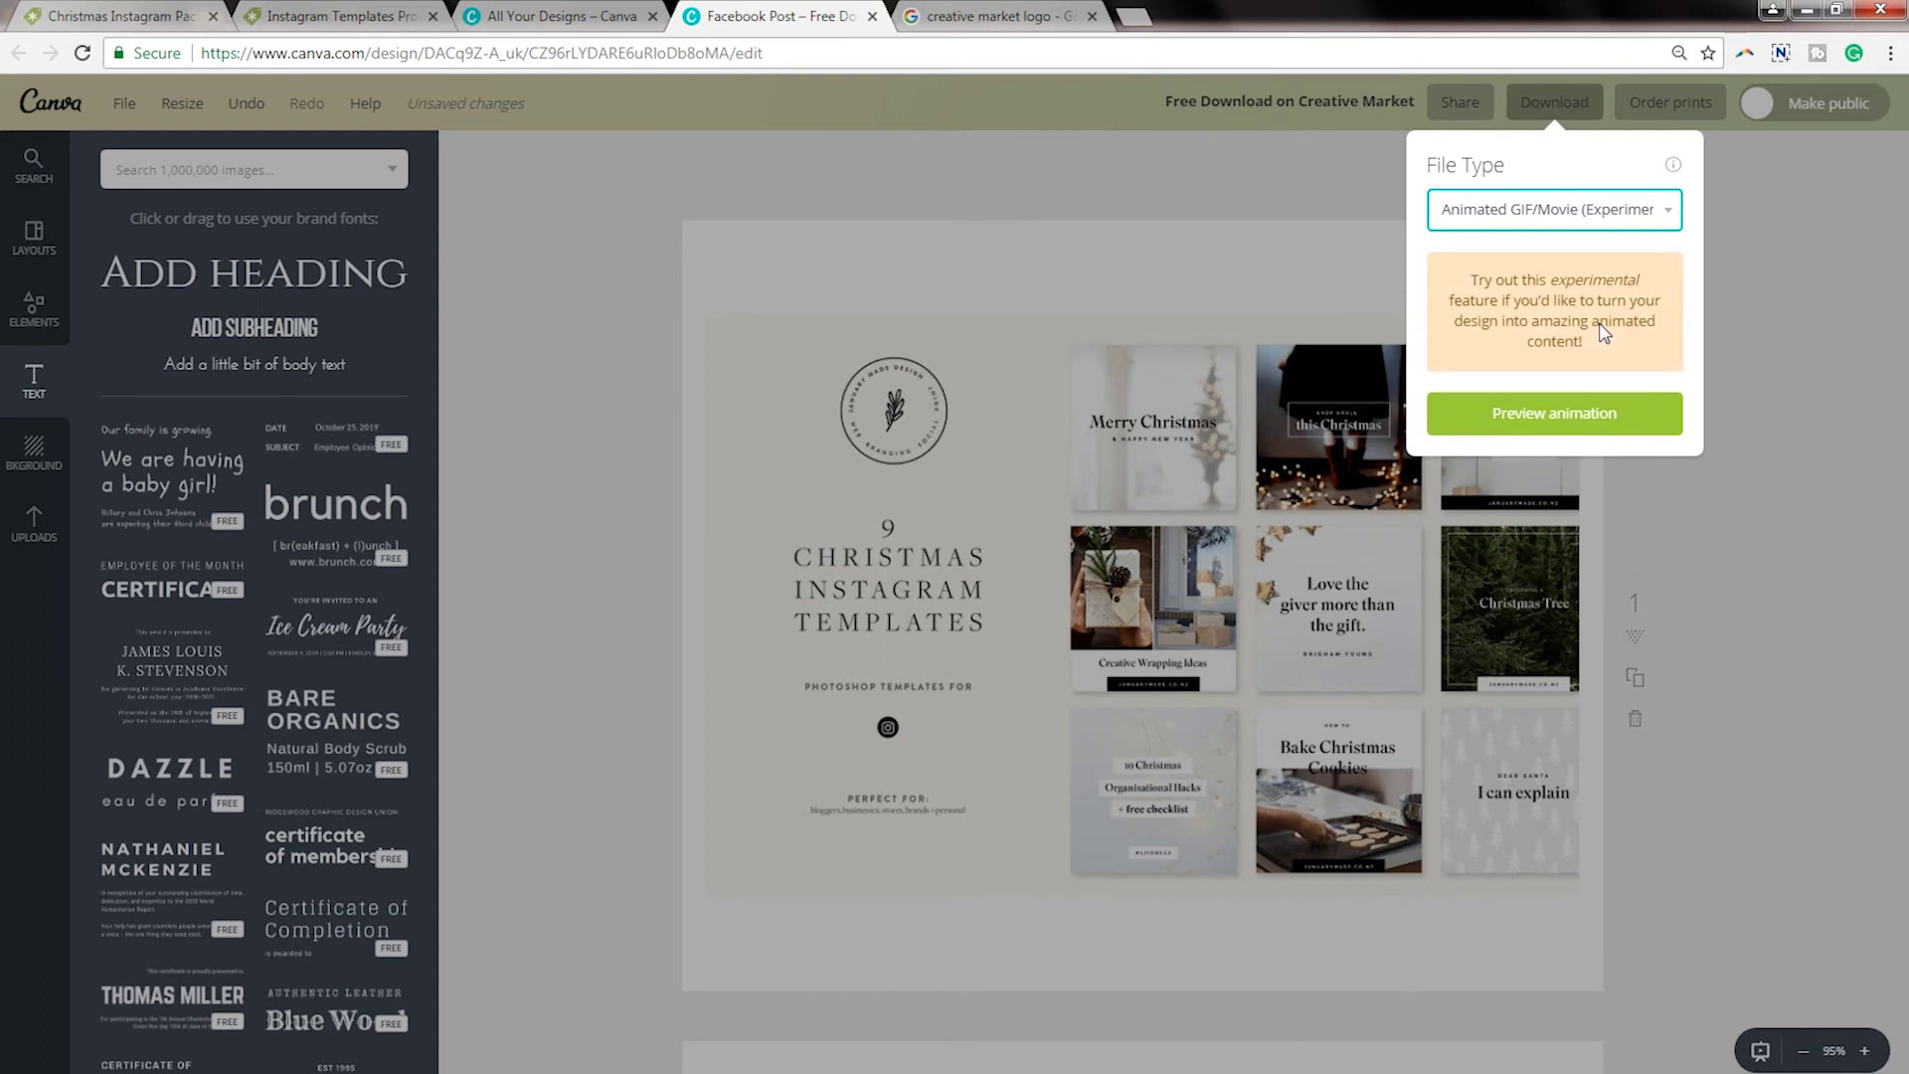
{"action": "left_click", "coordinate": [1598, 414]}
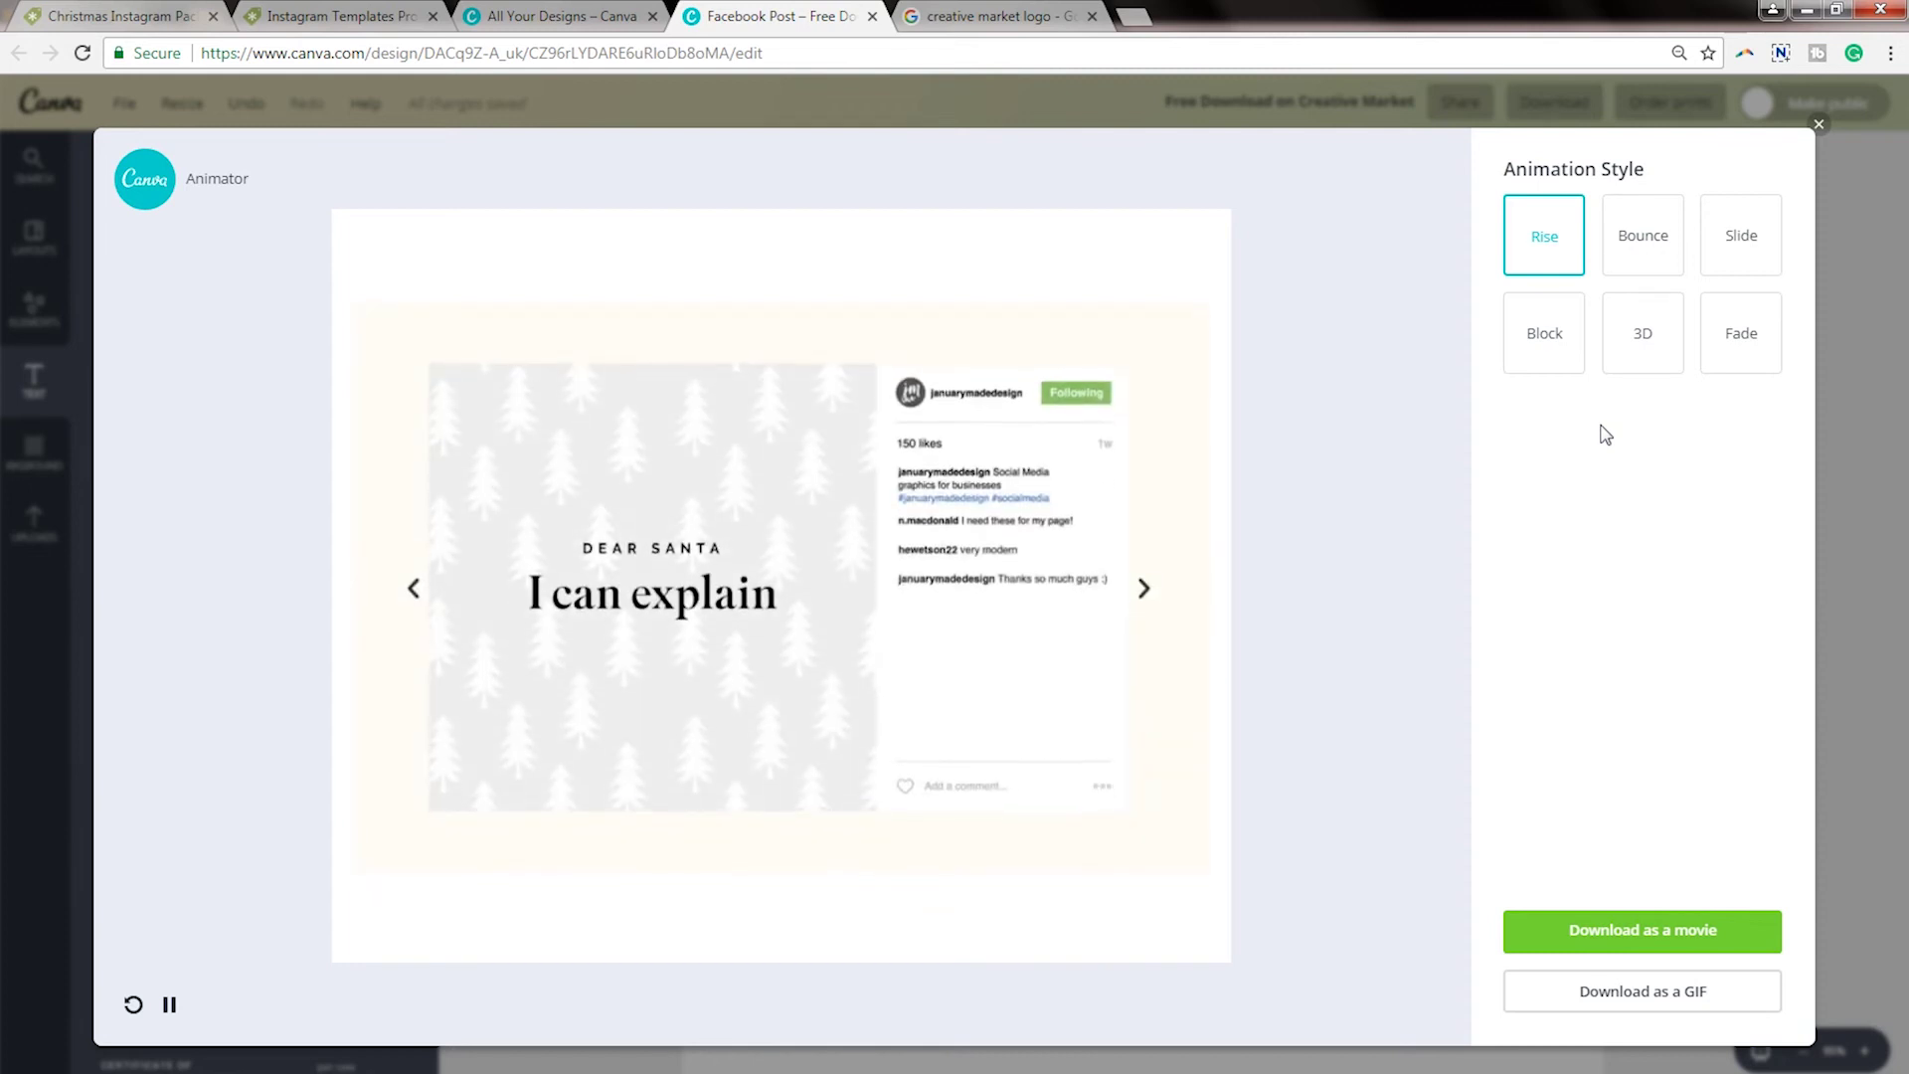
Preview the Bounce, Slide, Block, 3D and Fade animation styles, ending back on Slide
{"action": "left_click", "coordinate": [1636, 237]}
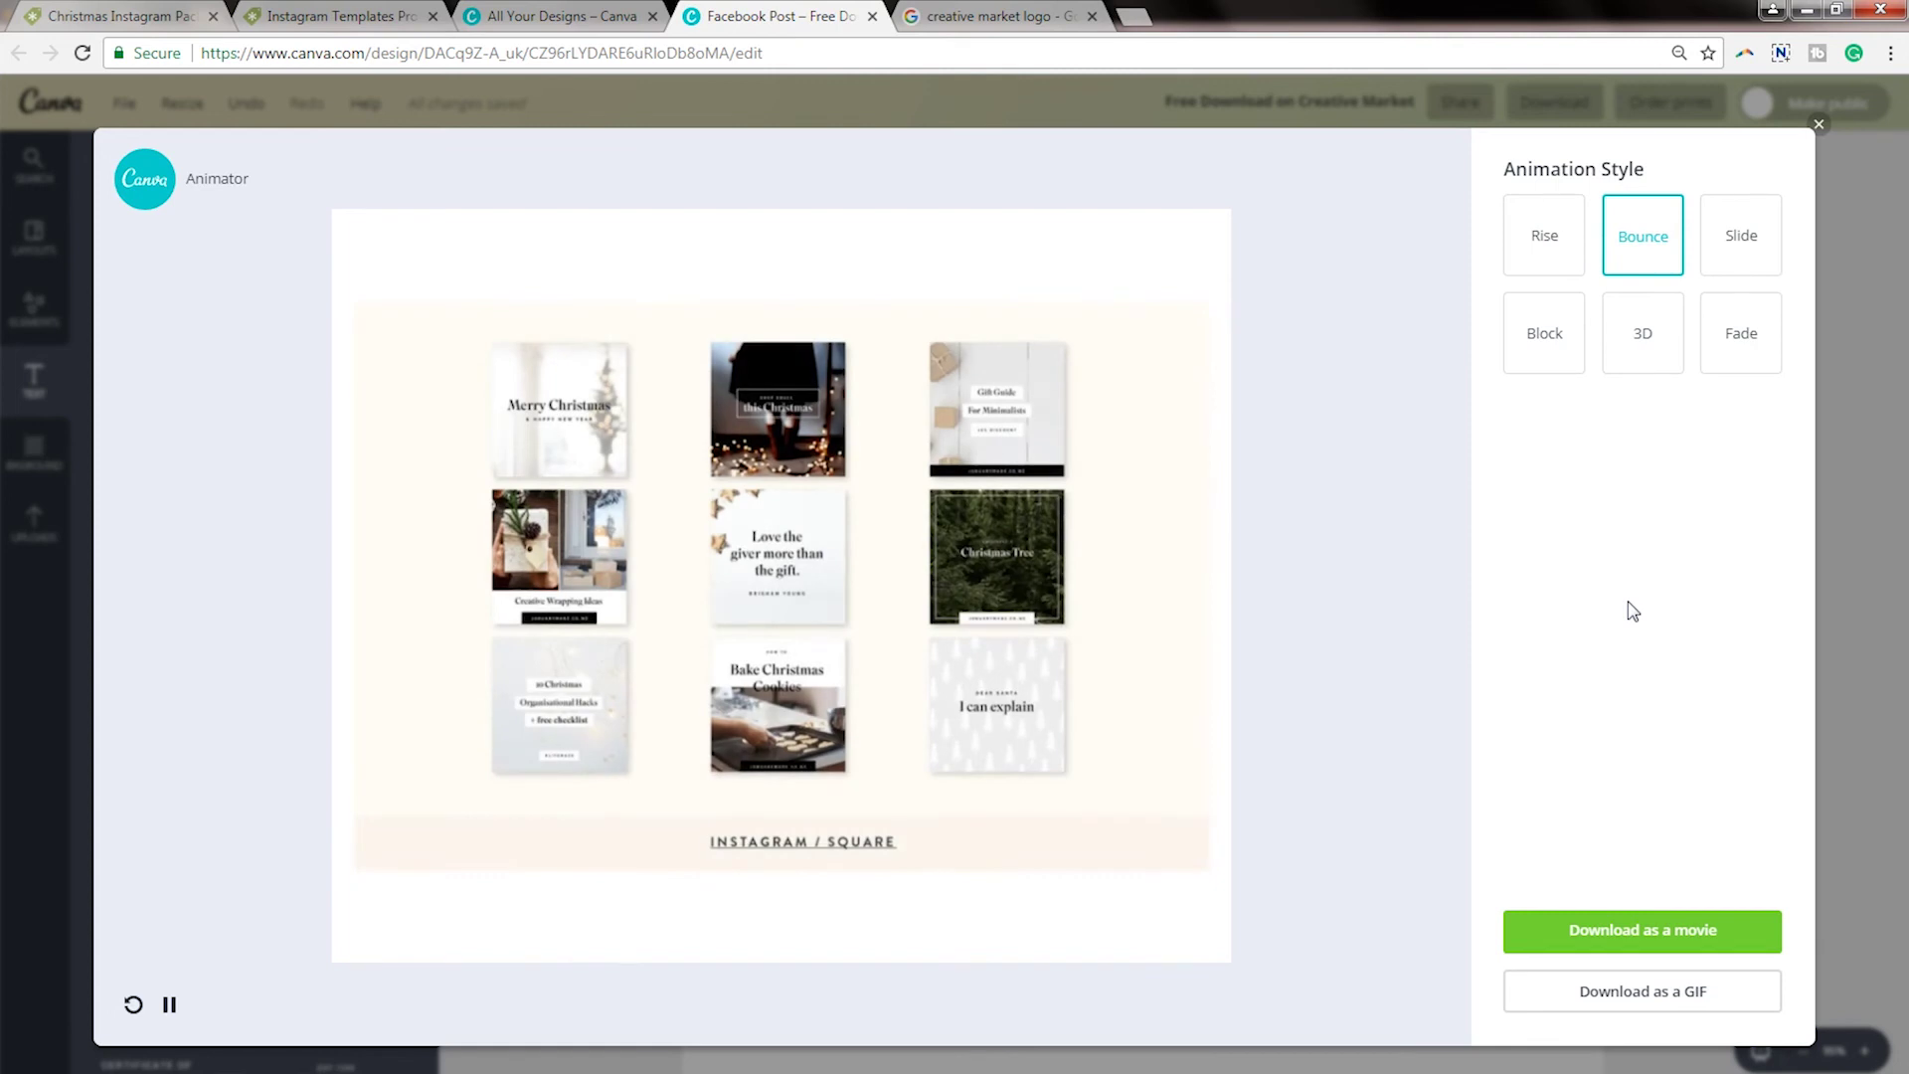
{"action": "left_click", "coordinate": [1752, 254]}
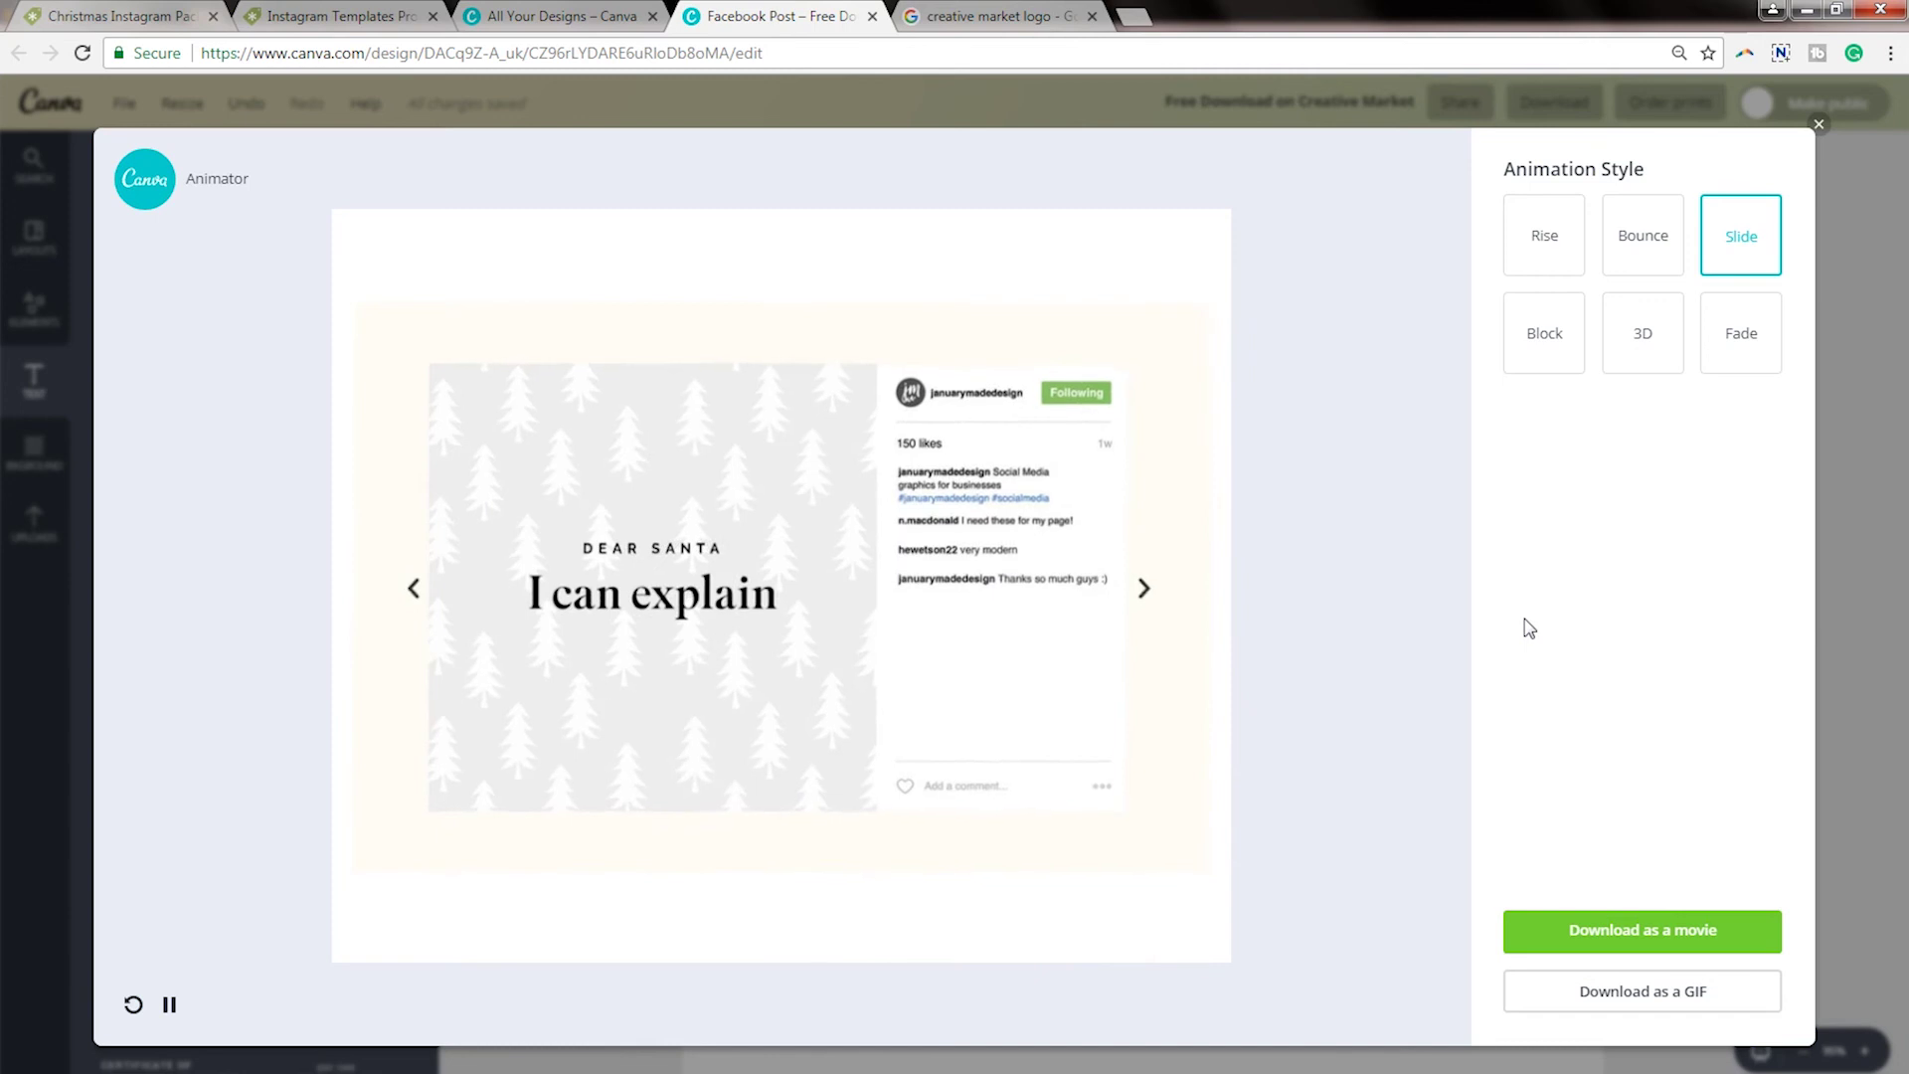
{"action": "left_click", "coordinate": [1569, 343]}
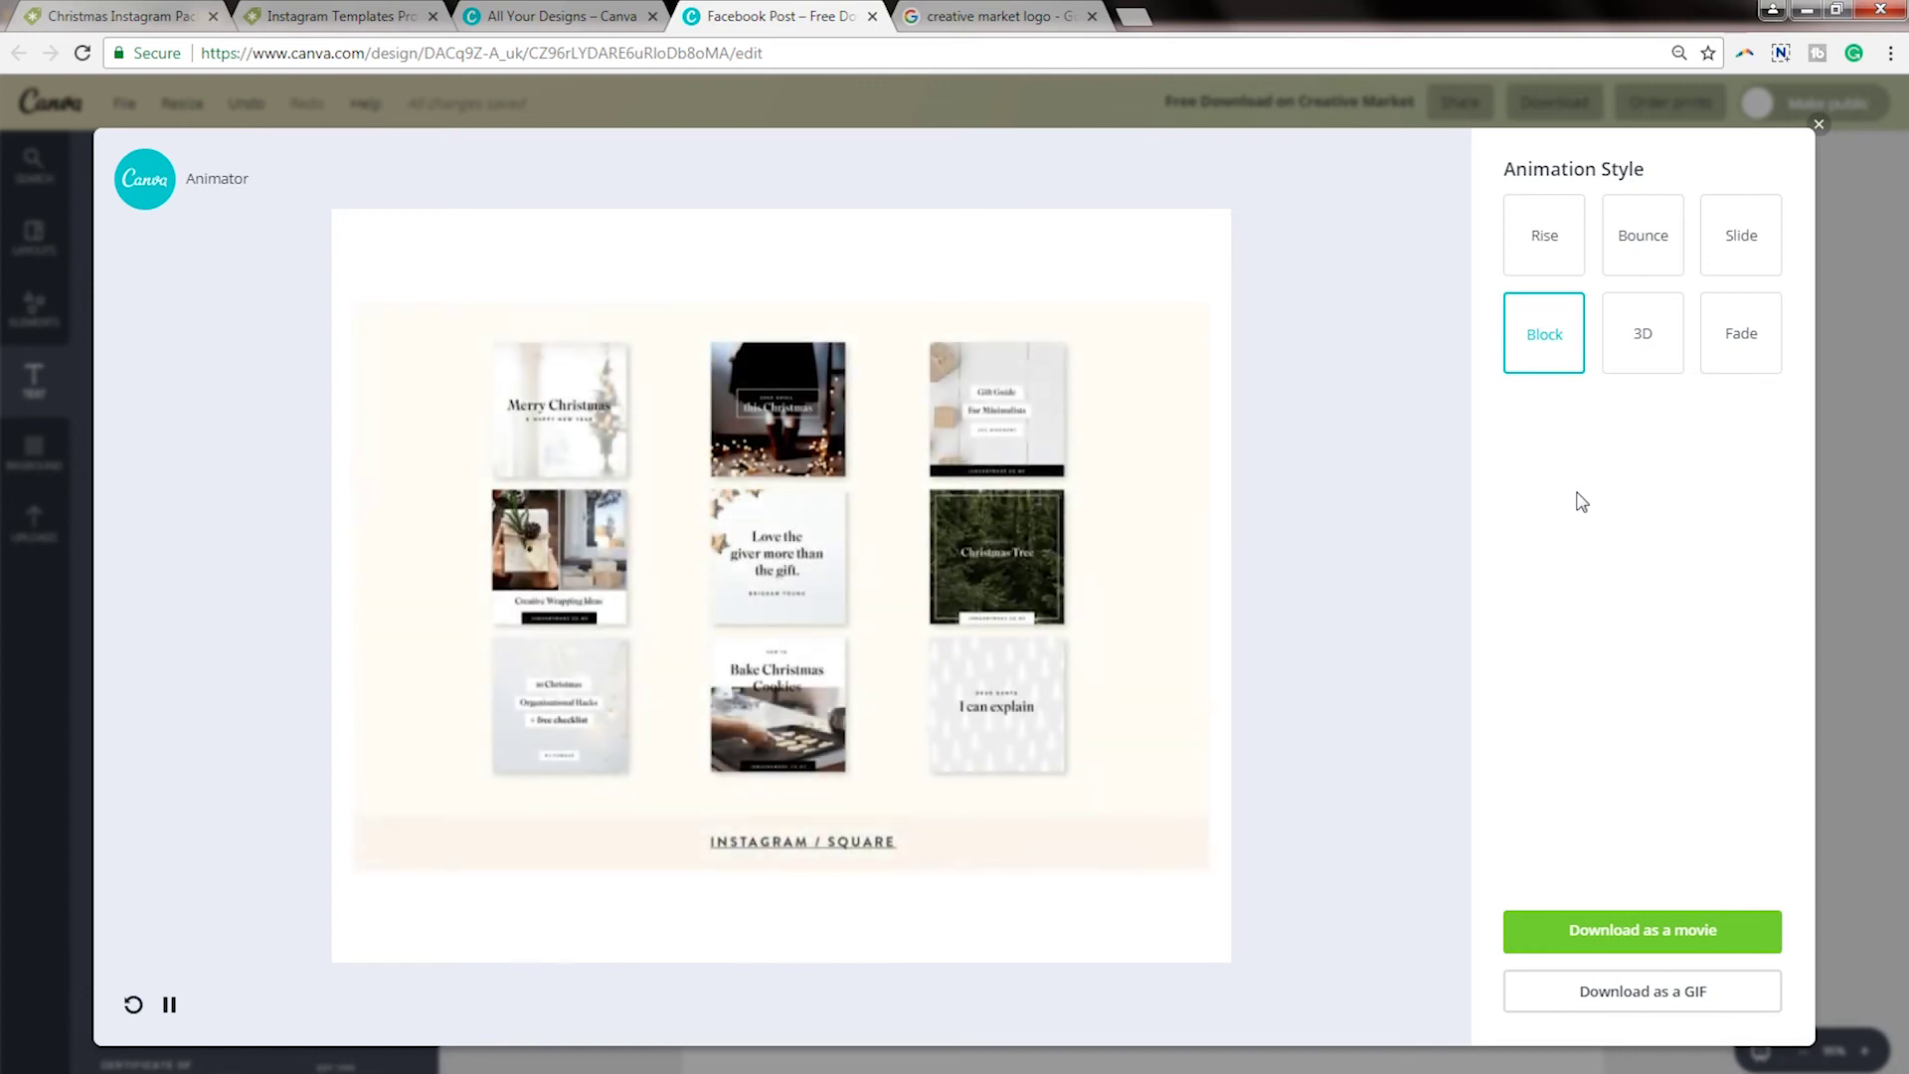
{"action": "left_click", "coordinate": [1631, 354]}
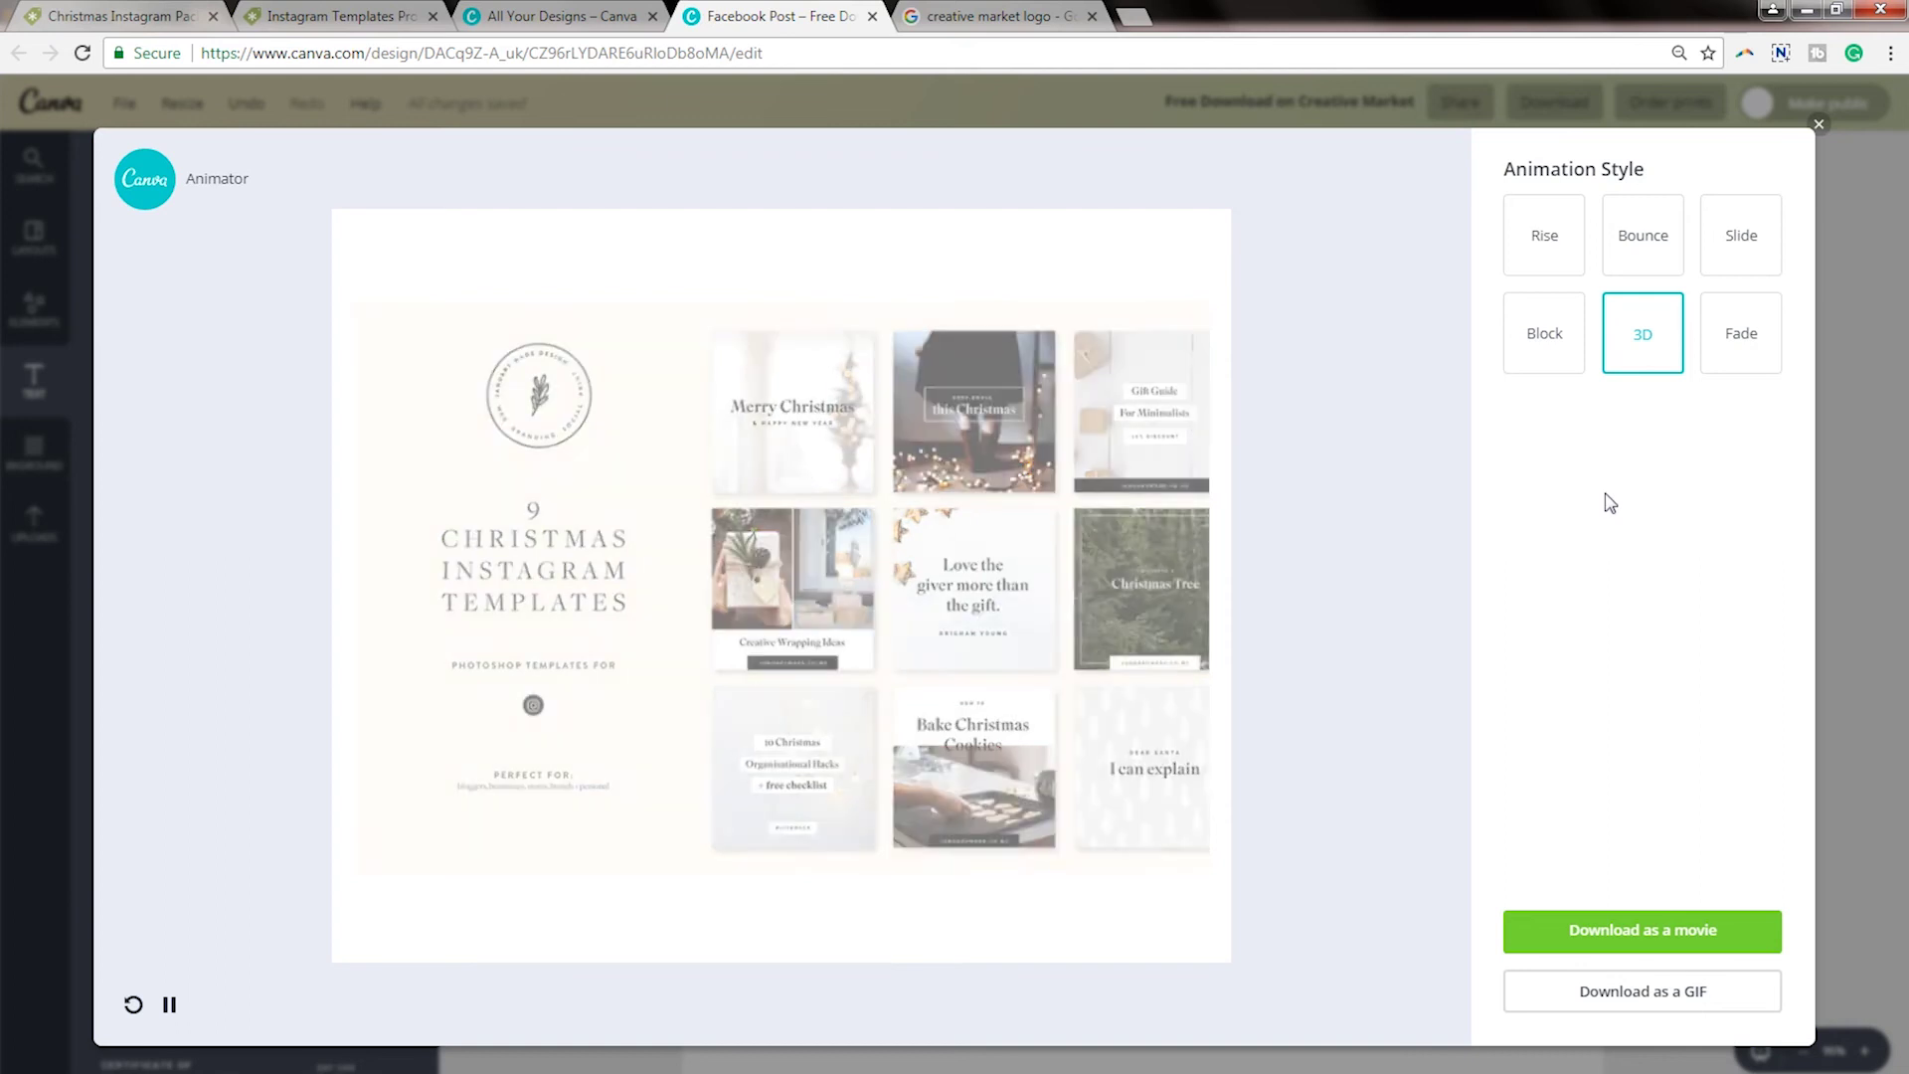
{"action": "left_click", "coordinate": [1728, 360]}
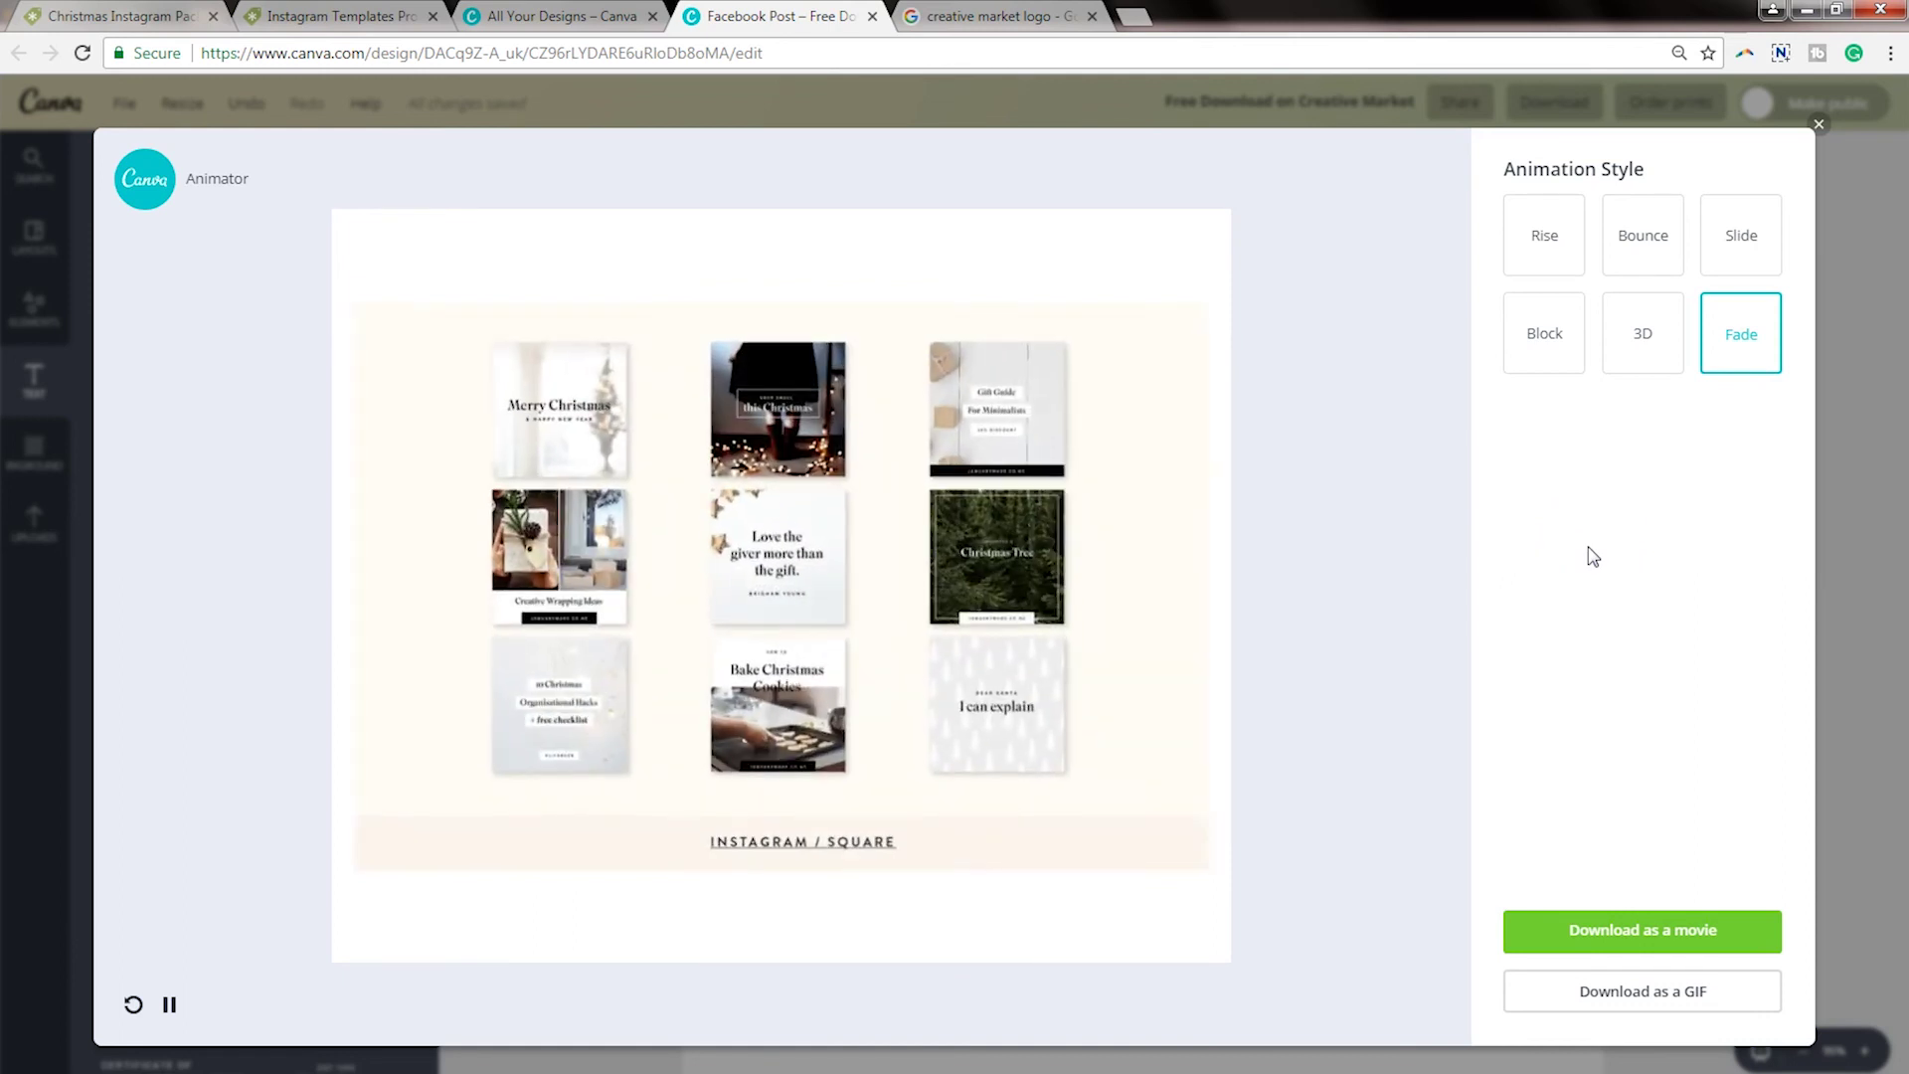
{"action": "left_click", "coordinate": [1747, 238]}
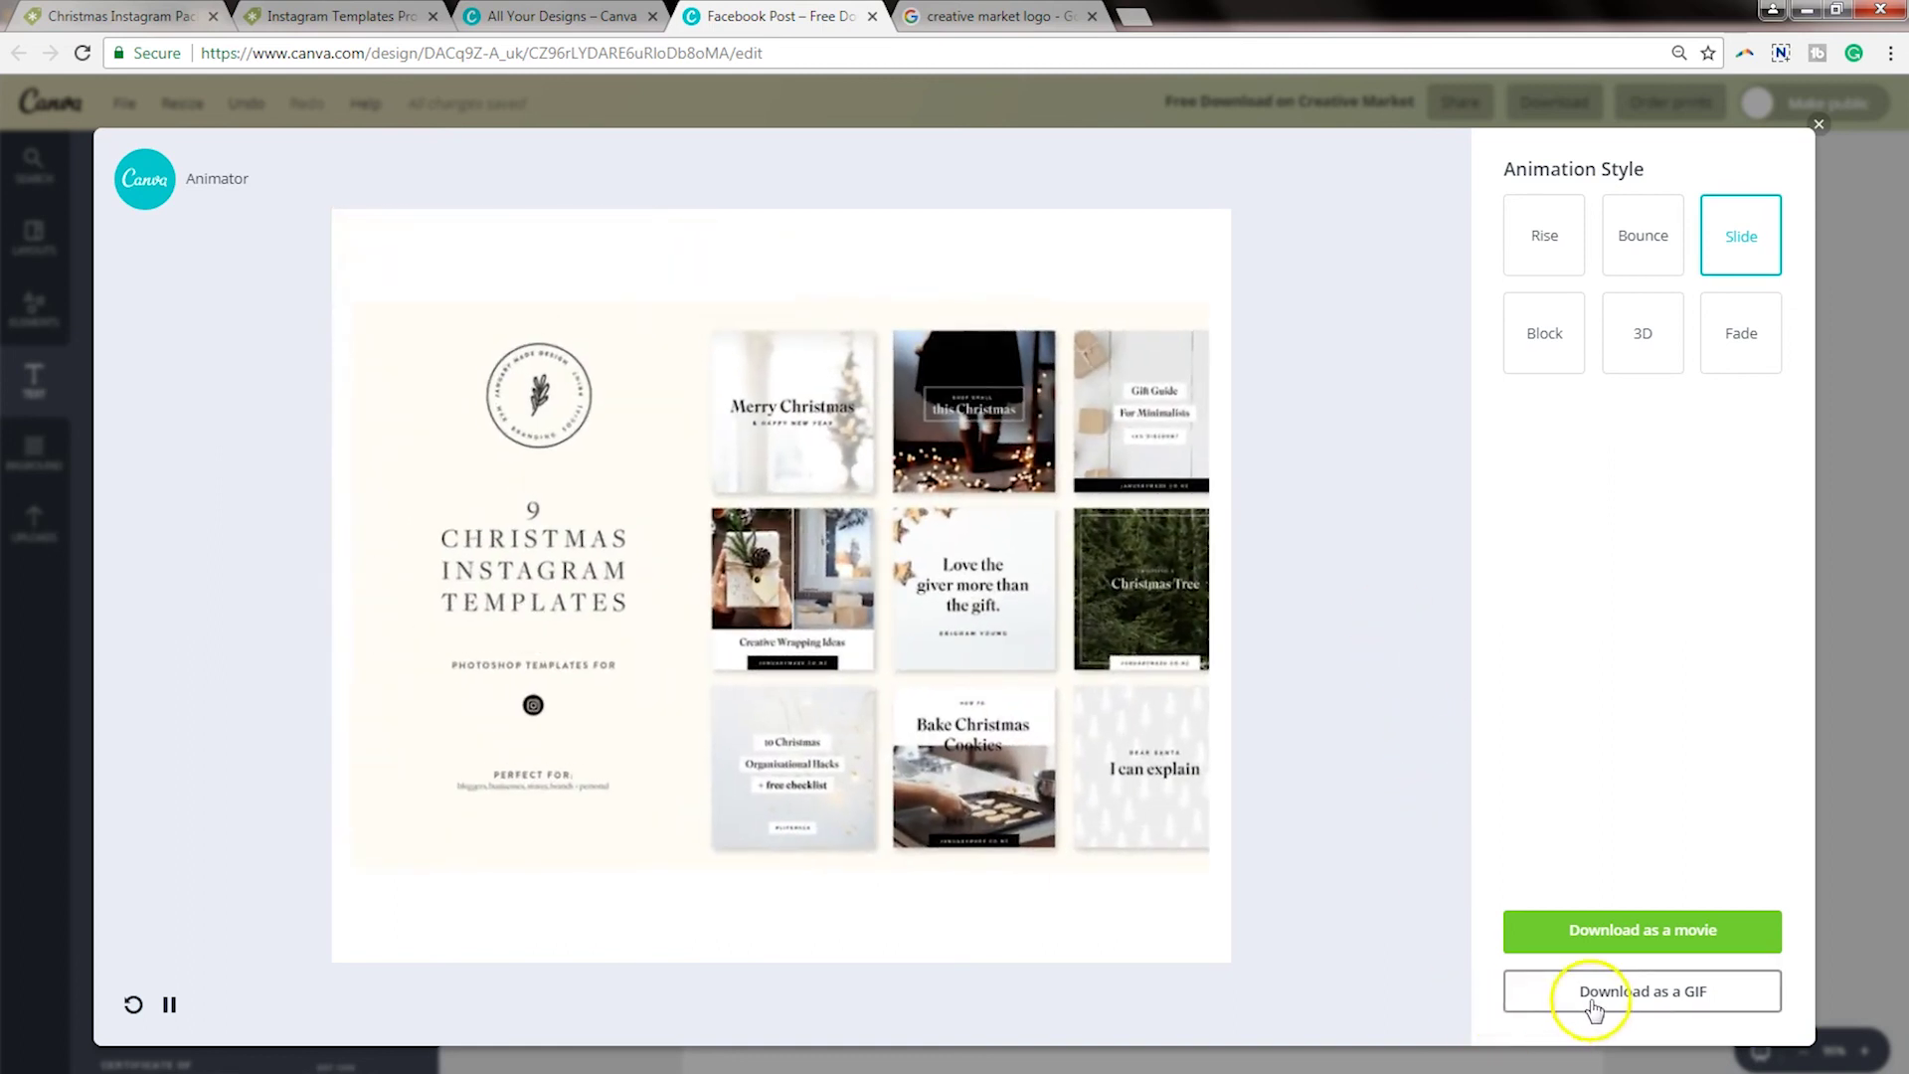
Download the Slide-animated design as a GIF
{"action": "left_click", "coordinate": [1594, 1004]}
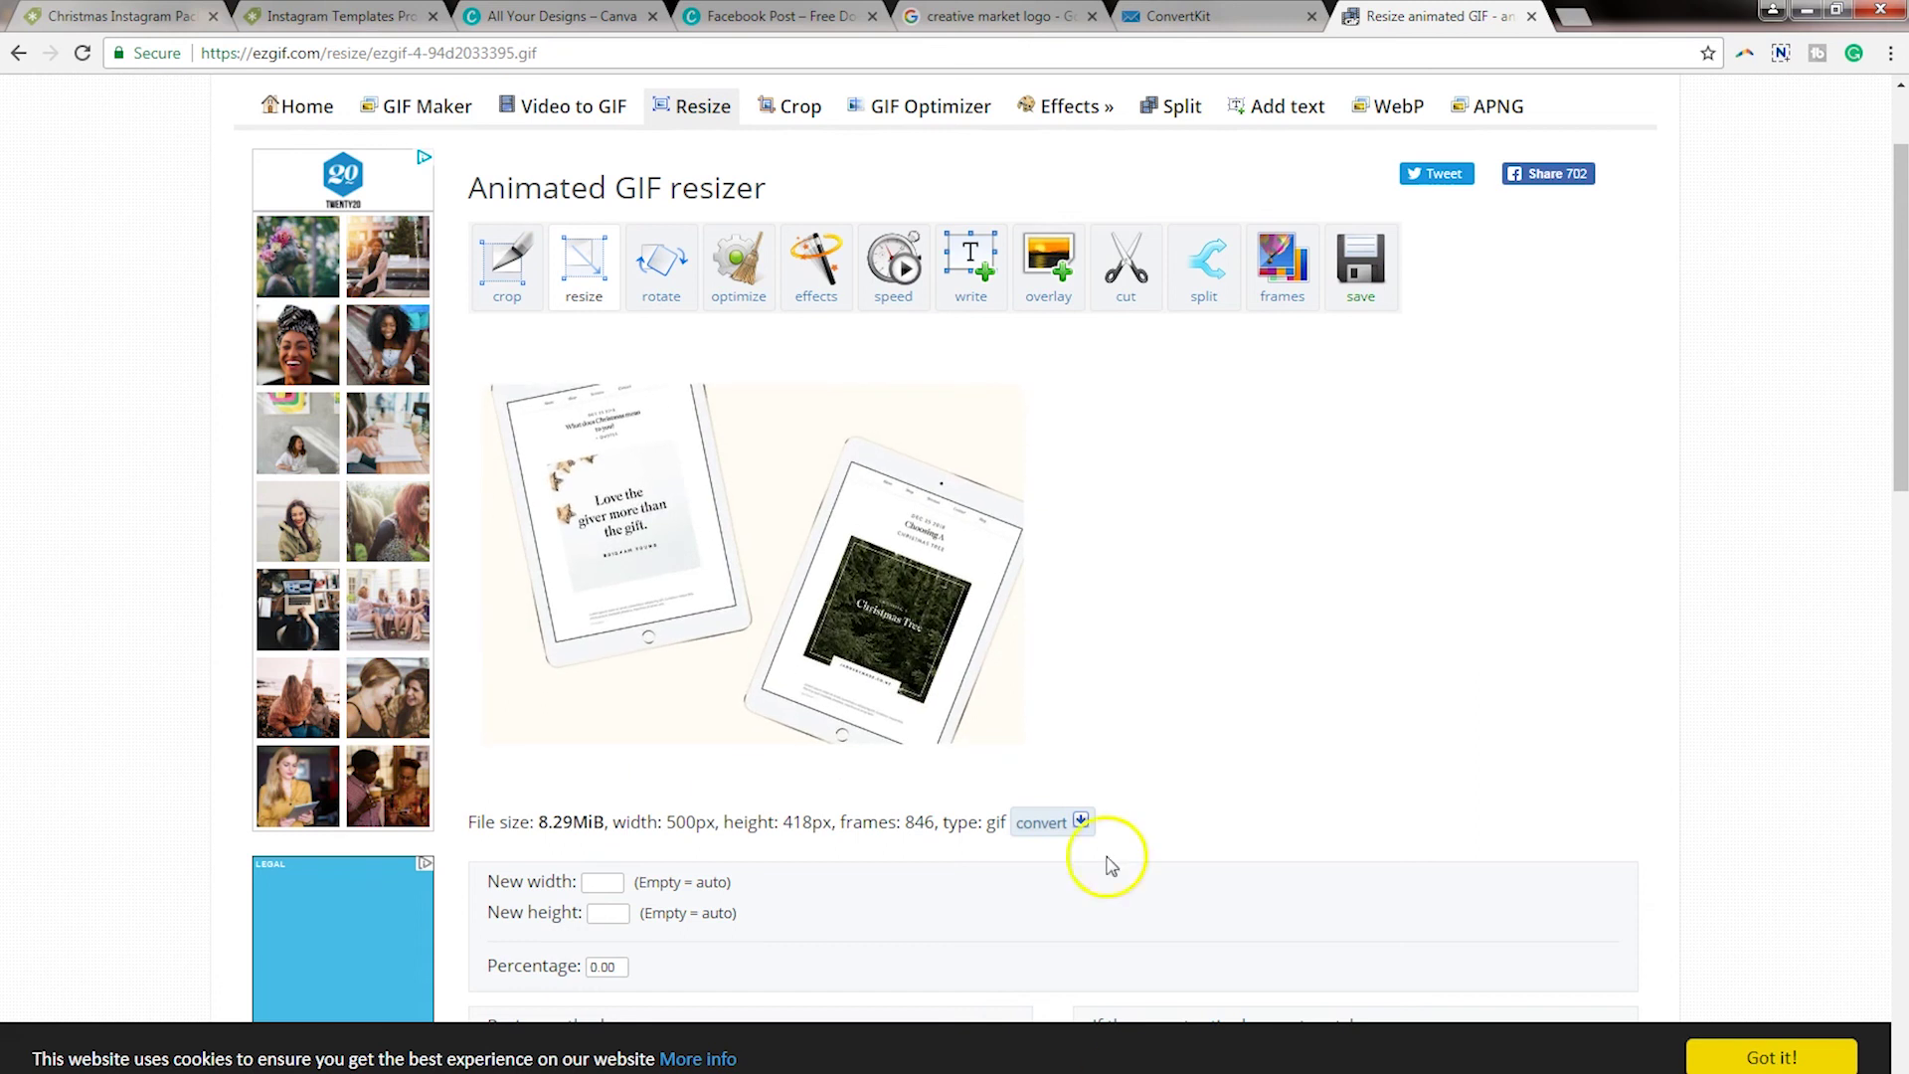
Switch to the ConvertKit New Broadcast draft containing the animated GIF
{"action": "left_click", "coordinate": [1178, 16]}
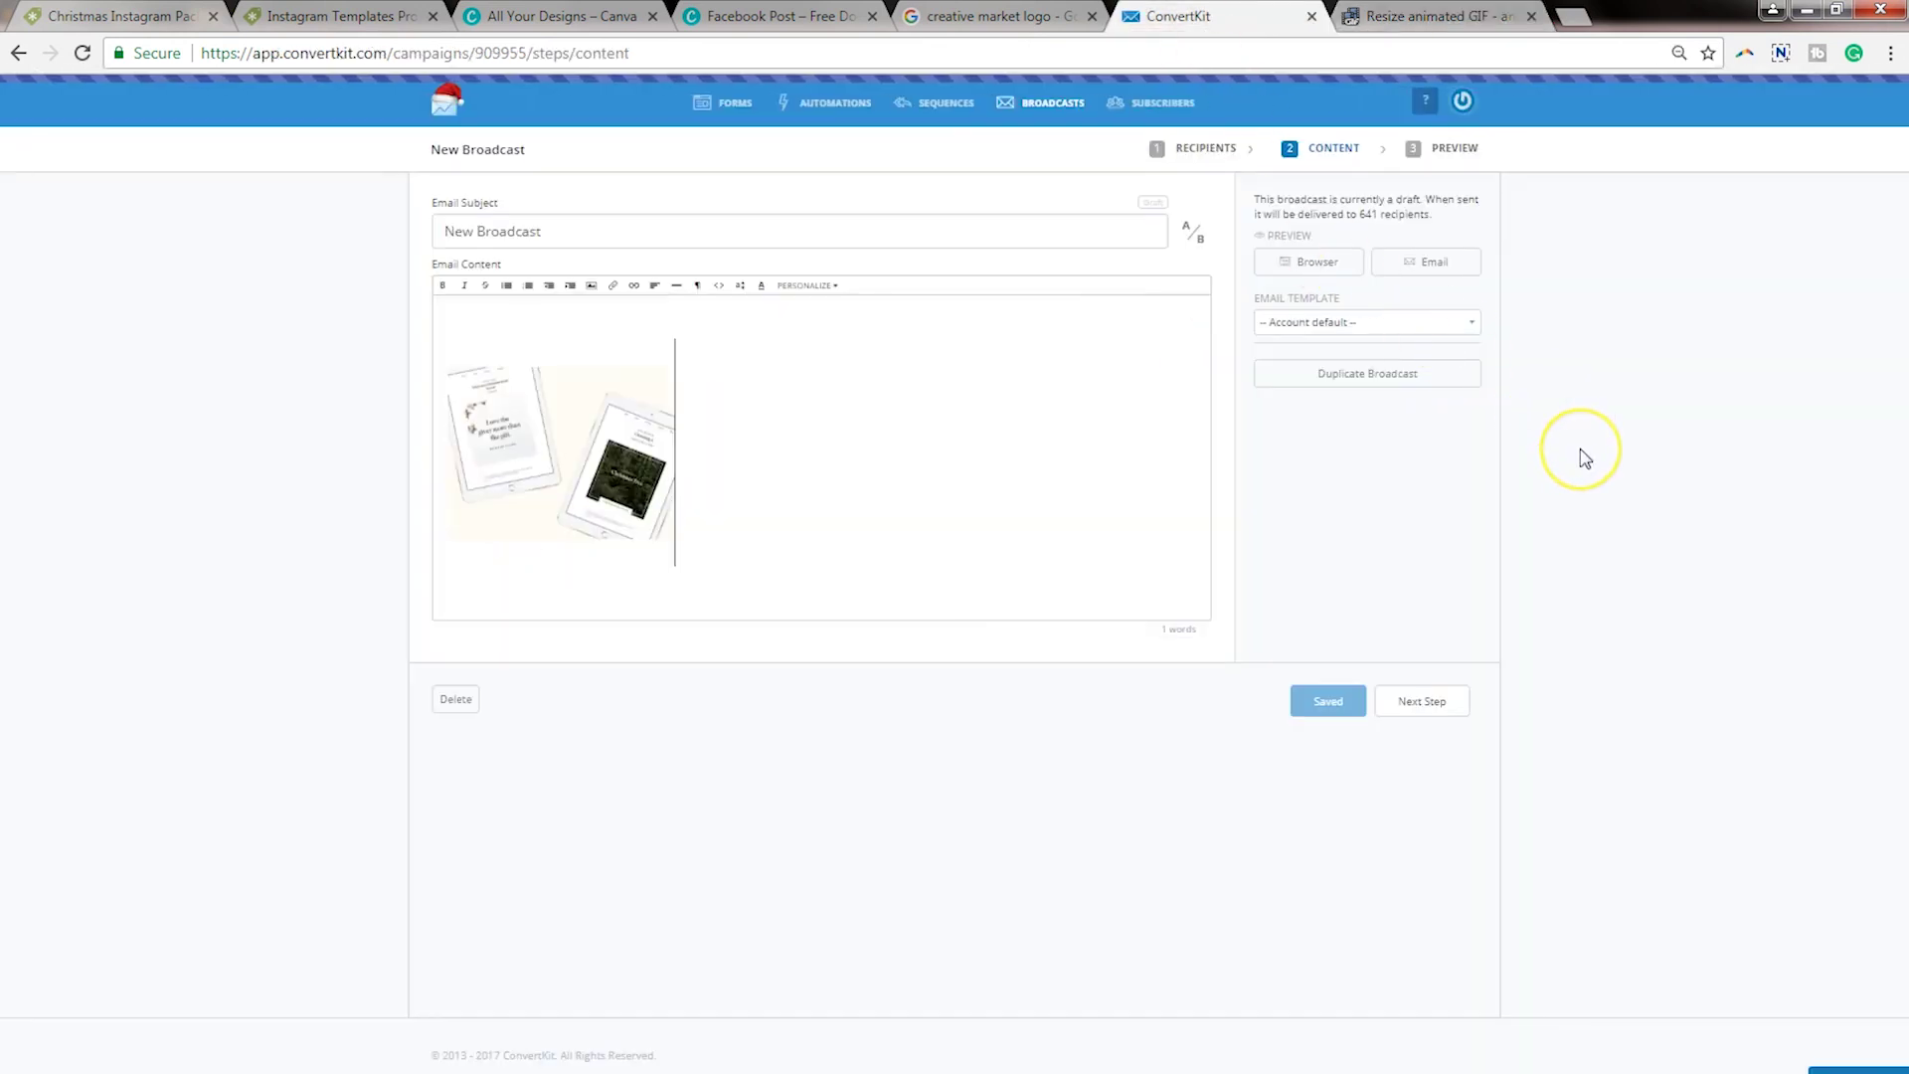